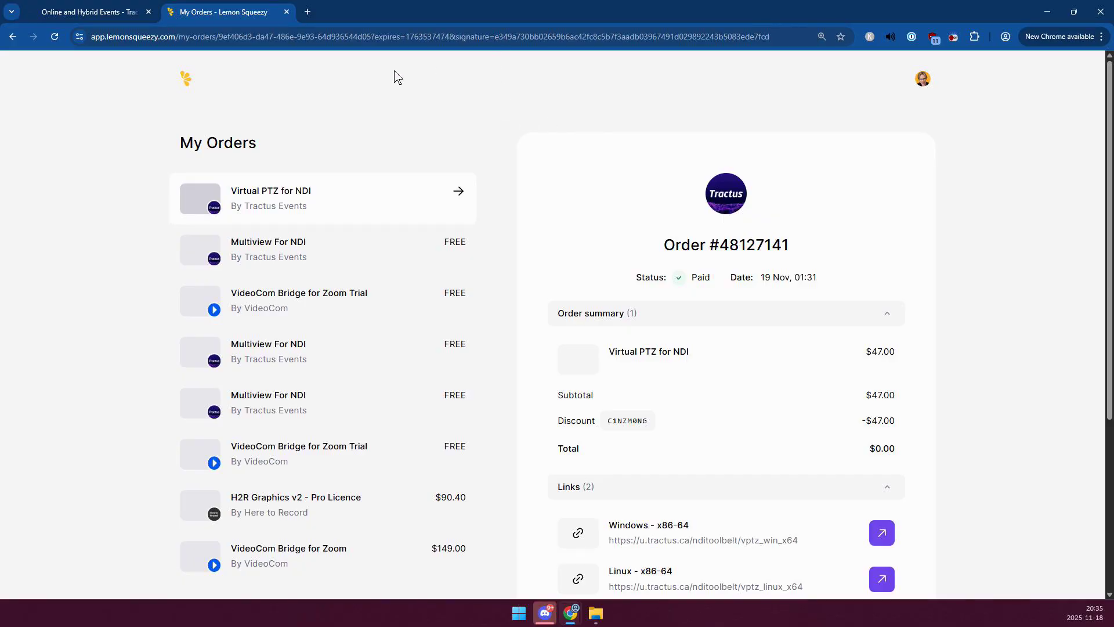
Download the Windows x86-64 build from the Virtual PTZ for NDI order and open the downloaded zip archive
{"action": "left_click", "coordinate": [285, 203]}
{"action": "left_click", "coordinate": [881, 534]}
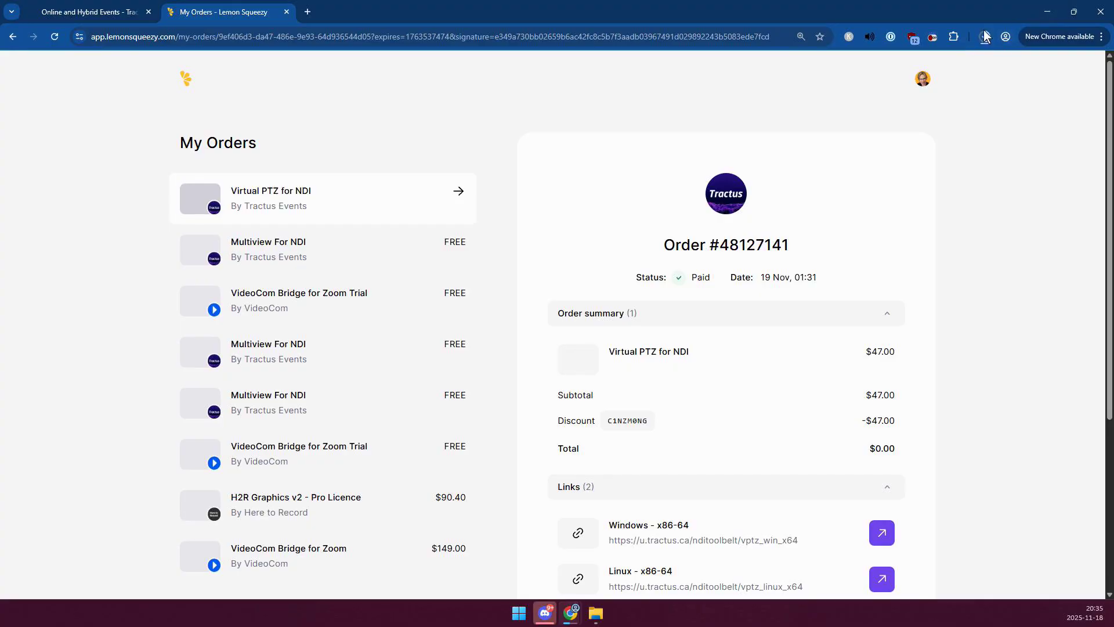
{"action": "left_click", "coordinate": [985, 36]}
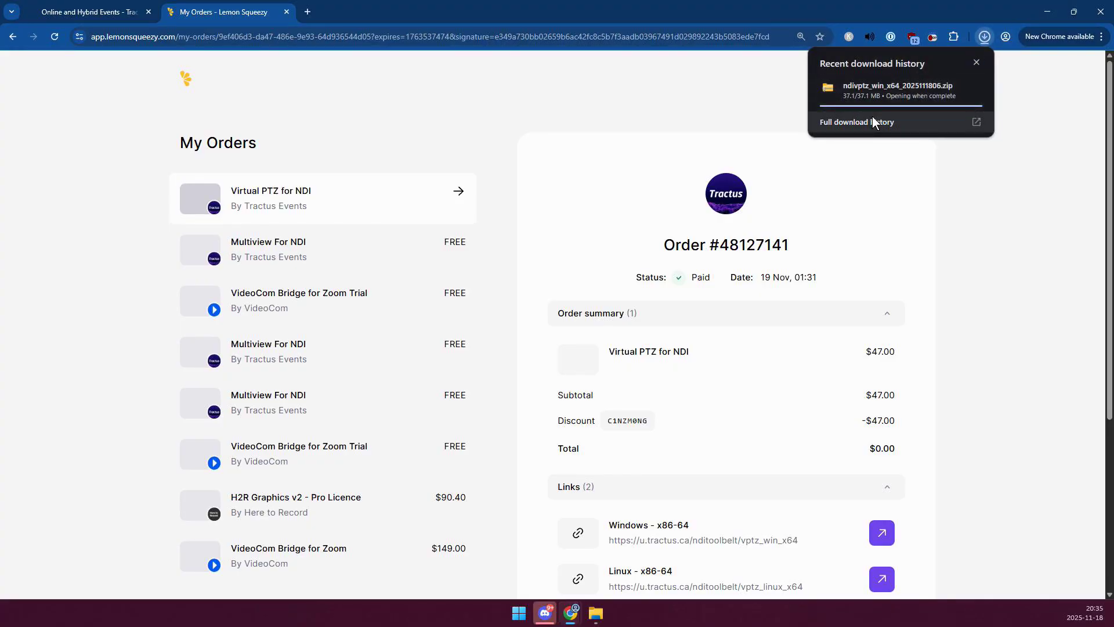
{"action": "left_click", "coordinate": [879, 92]}
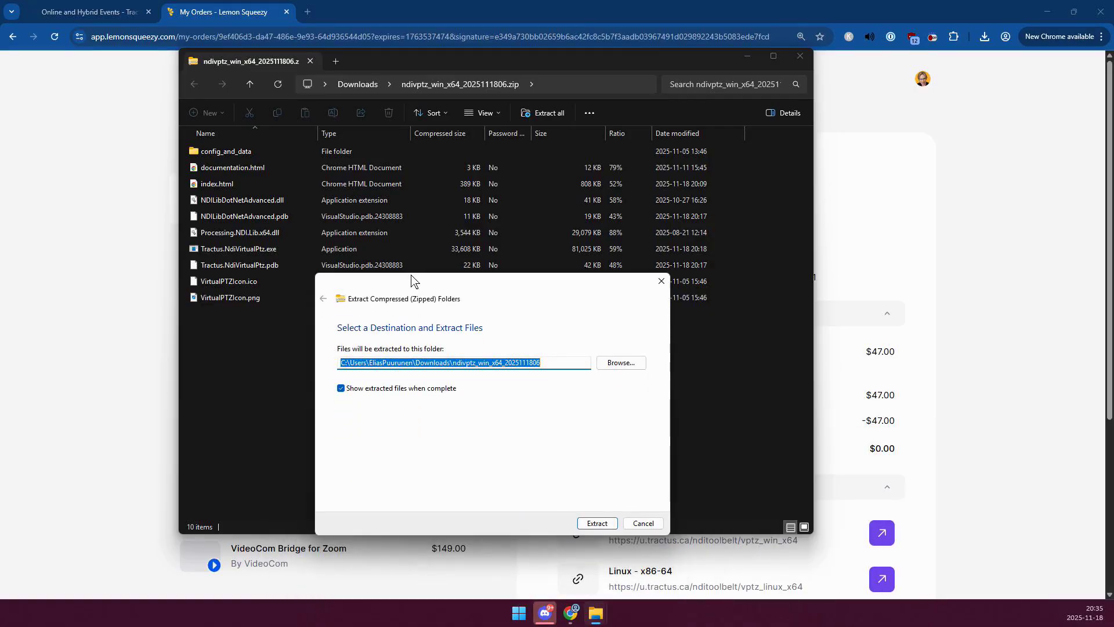
Extract the archive to S:\nditoolbelt\vptz and close the zip's window
{"action": "type", "text": "S:\\"}
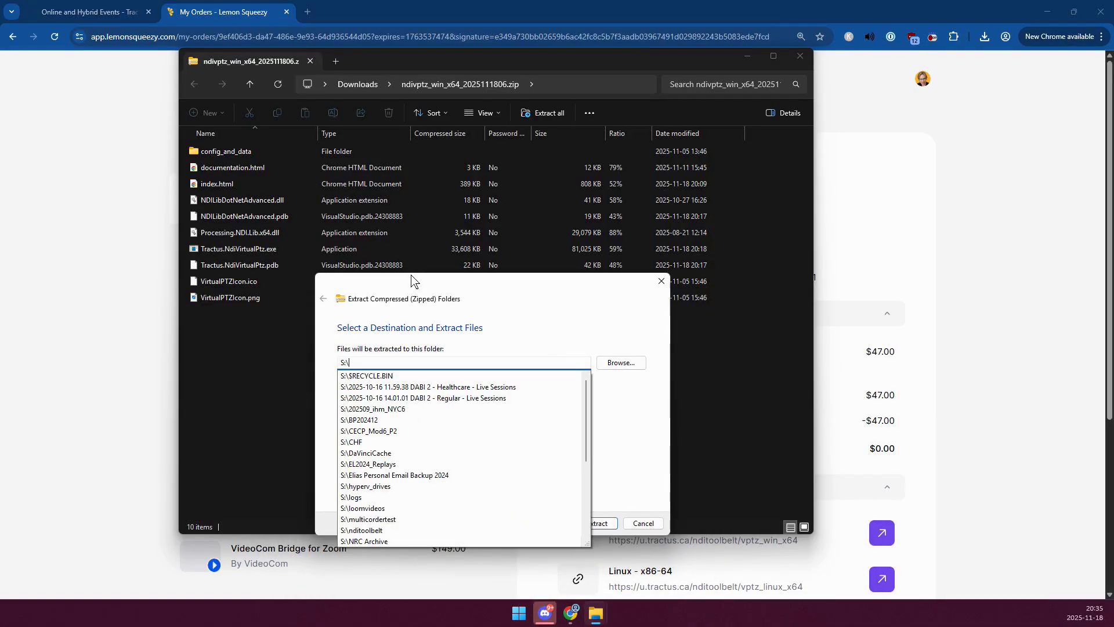
{"action": "type", "text": "nditoolbelt"}
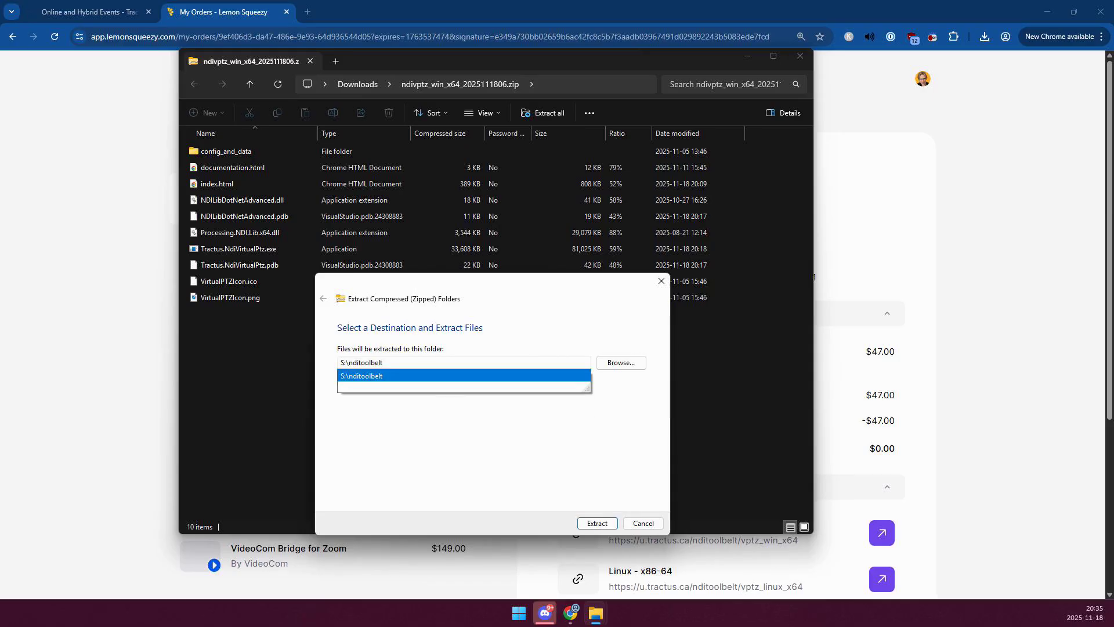
{"action": "type", "text": "\\vptz"}
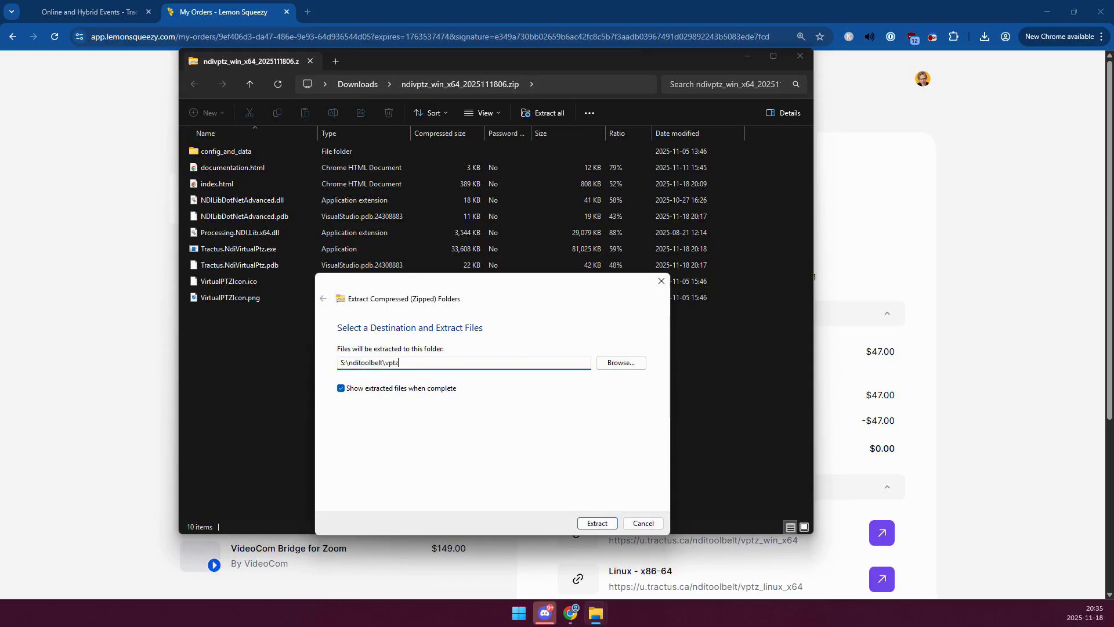
{"action": "key", "text": "Return"}
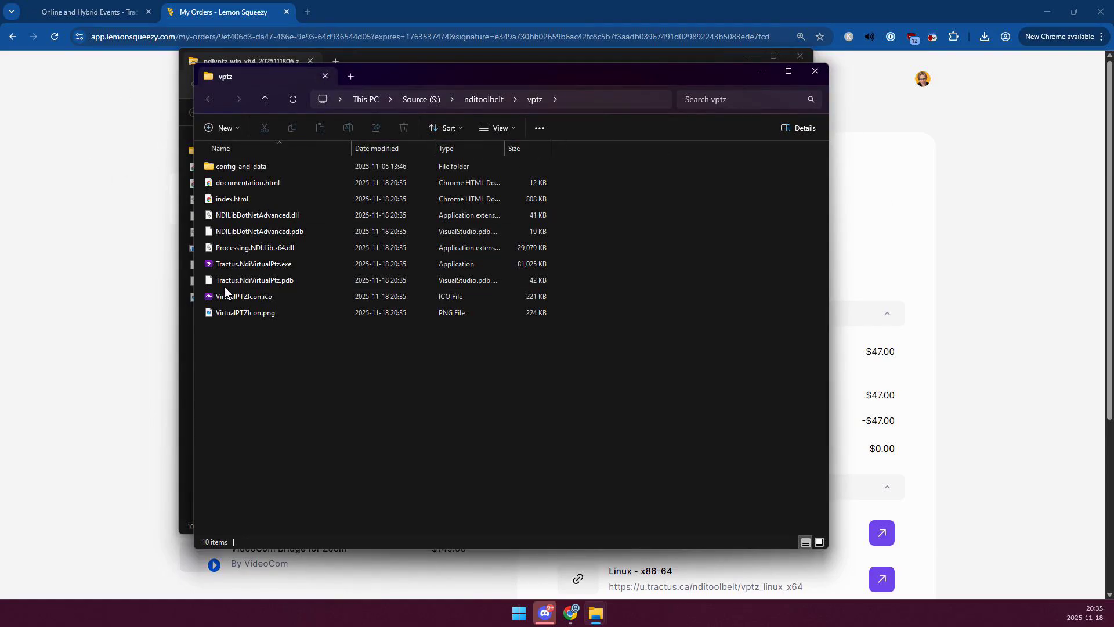
{"action": "left_click", "coordinate": [800, 56]}
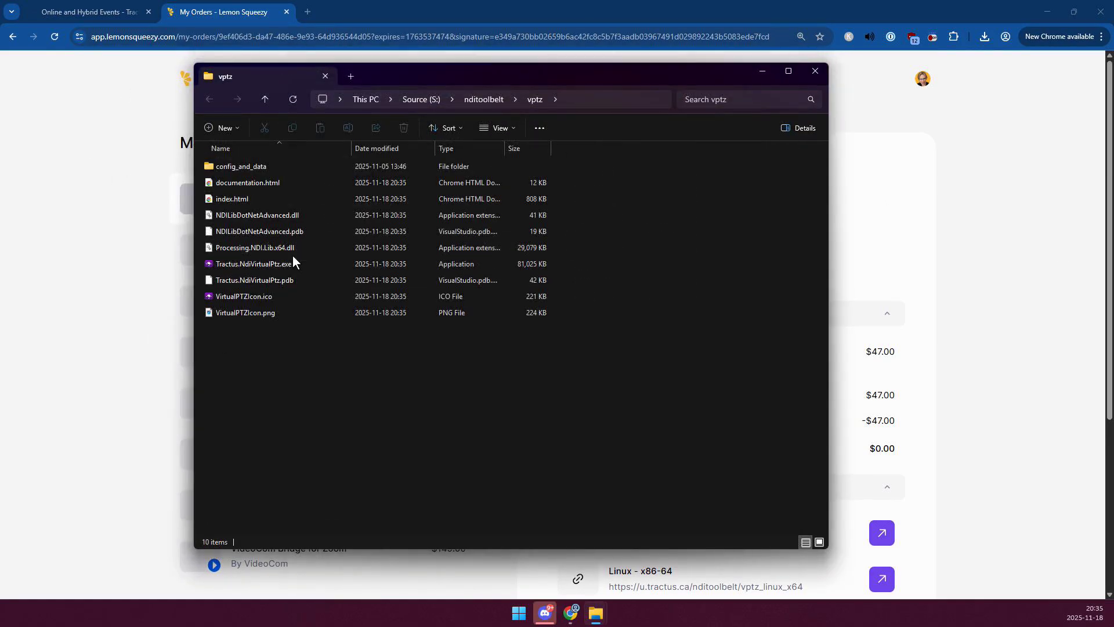
{"action": "left_click", "coordinate": [278, 264]}
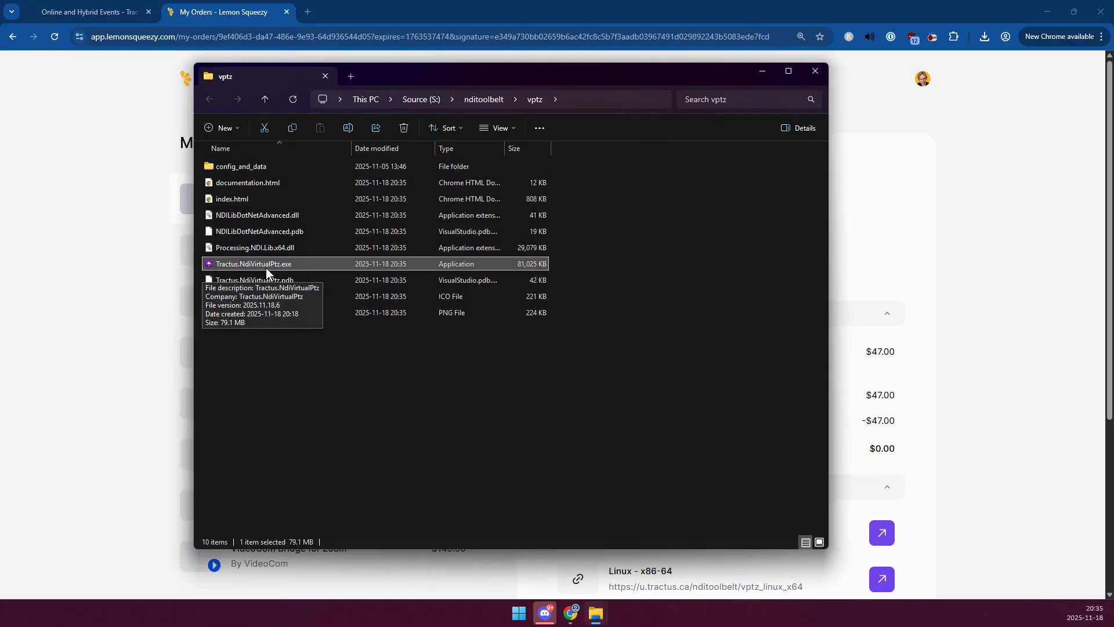
{"action": "double_click", "coordinate": [266, 264]}
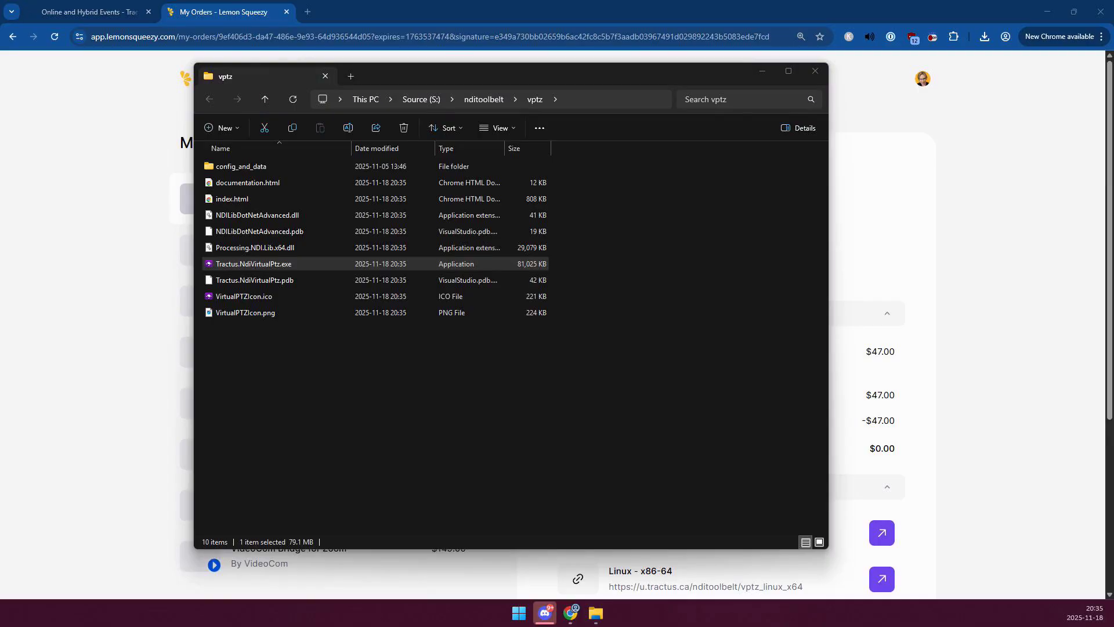
{"action": "left_click_drag", "start_coordinate": [747, 340], "coordinate": [656, 135]}
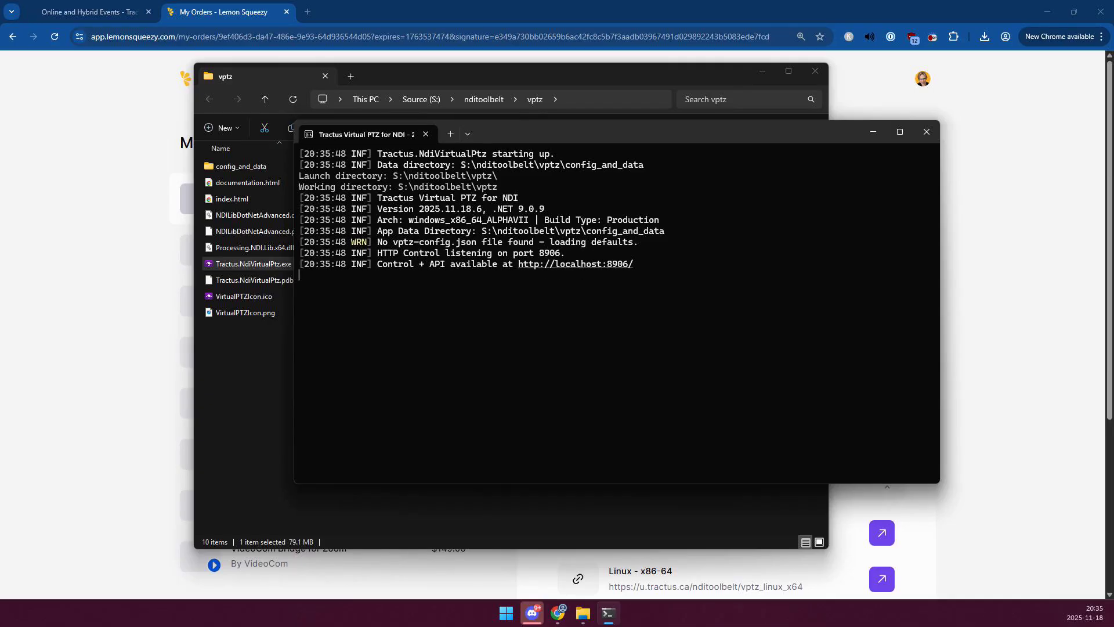
{"action": "left_click", "coordinate": [579, 264], "text": "ctrl"}
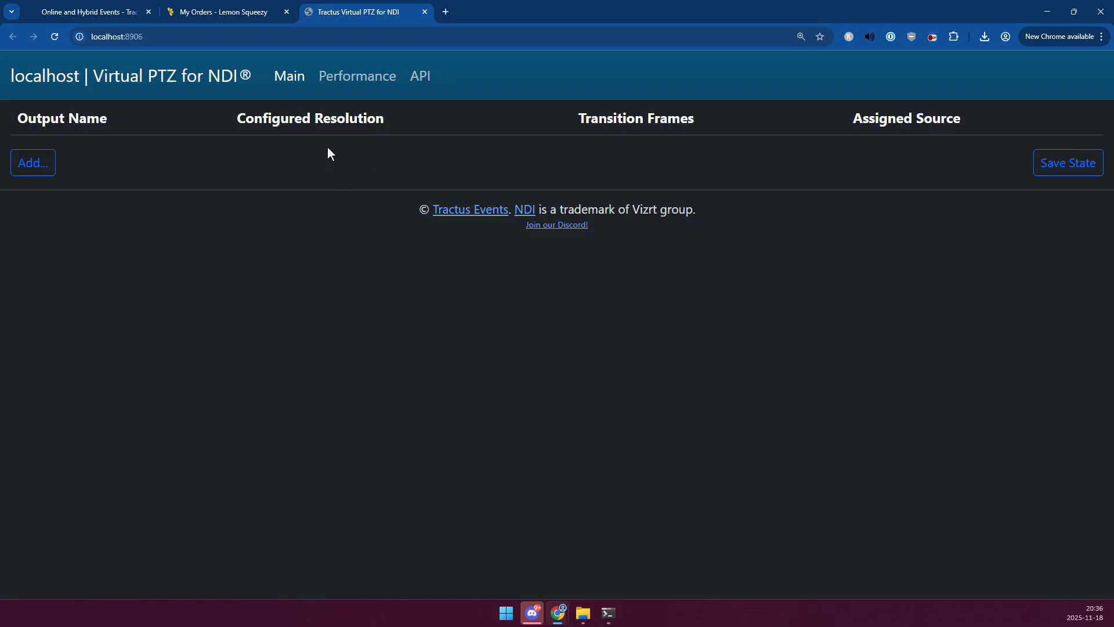
Start a new virtual PTZ instance named Cam1 with a resolution of 1920x1080 at 30.00 fps
{"action": "left_click", "coordinate": [35, 162]}
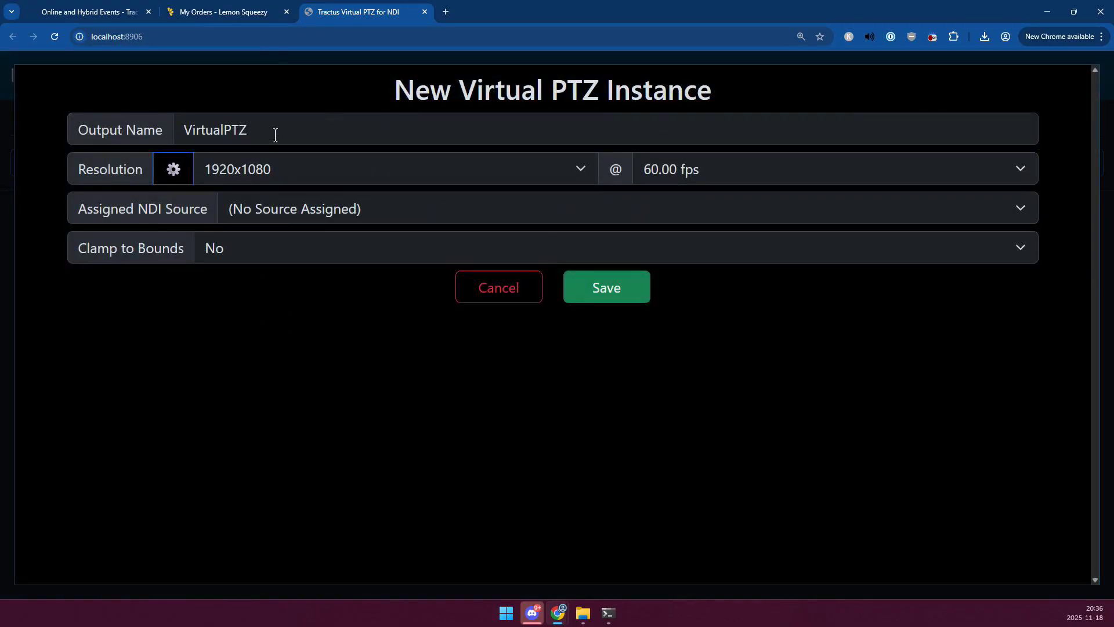
{"action": "left_click", "coordinate": [275, 134]}
{"action": "key", "text": "ctrl+a"}
{"action": "type", "text": "Cam1"}
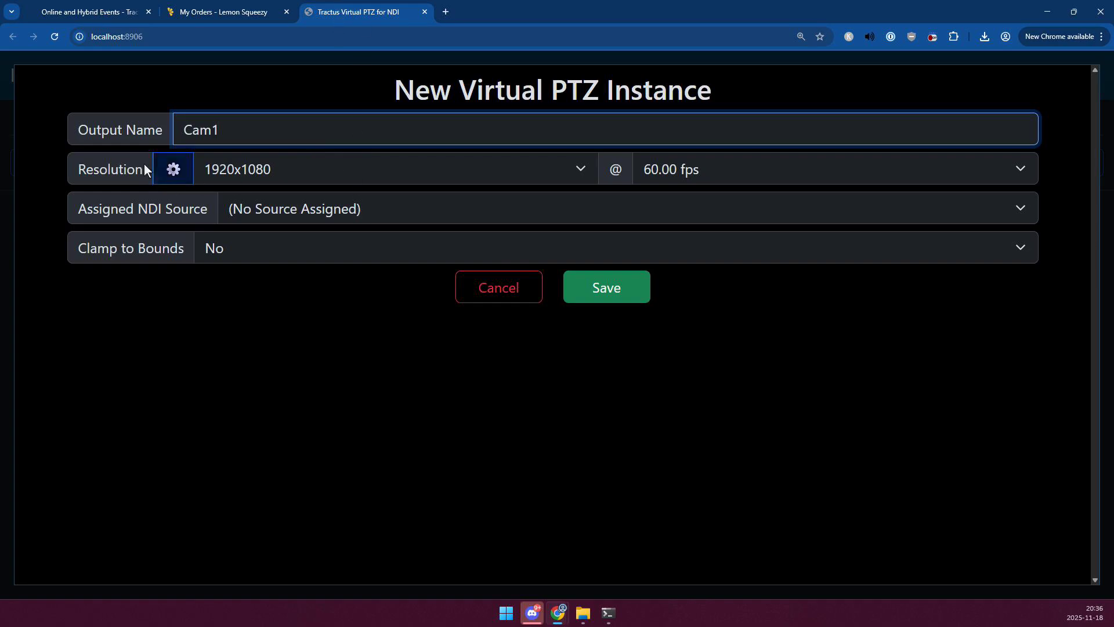
{"action": "left_click", "coordinate": [269, 165]}
{"action": "left_click", "coordinate": [269, 166]}
{"action": "left_click", "coordinate": [684, 172]}
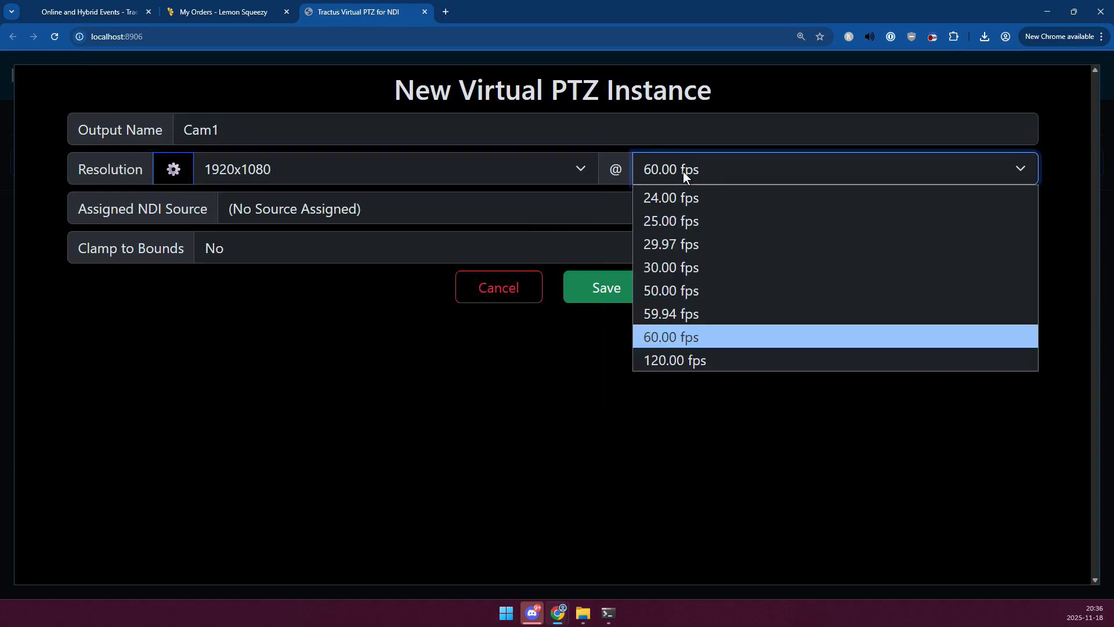
{"action": "left_click", "coordinate": [795, 265]}
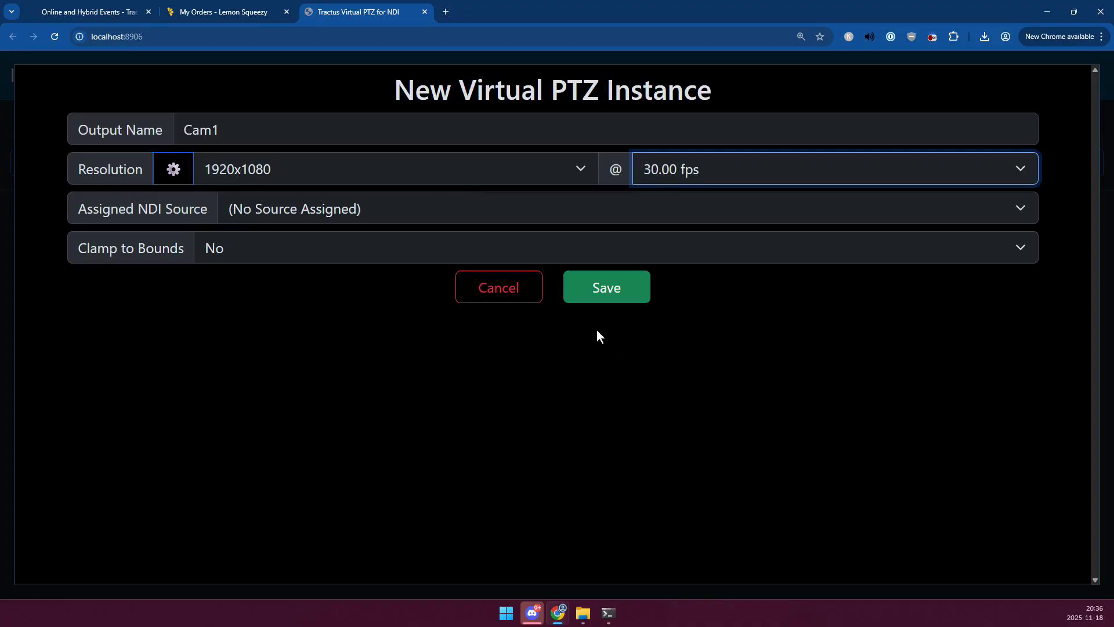
Assign the BIRDDOG-B9450 (CAM) source to the instance, set Clamp to Bounds to Yes, and save it
{"action": "left_click", "coordinate": [283, 206]}
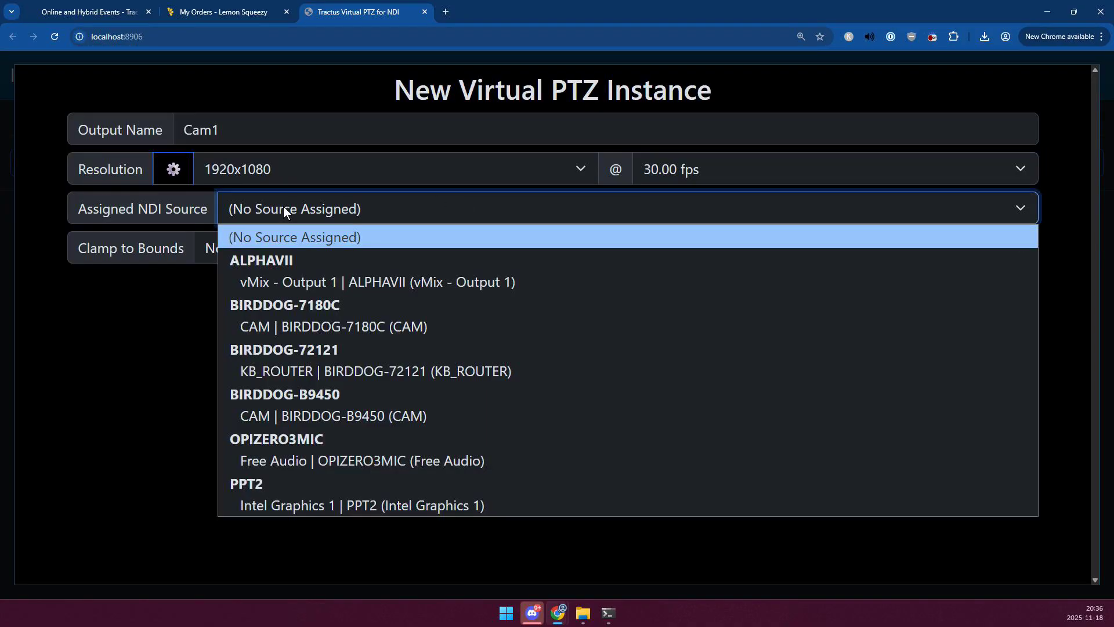
{"action": "left_click", "coordinate": [371, 415]}
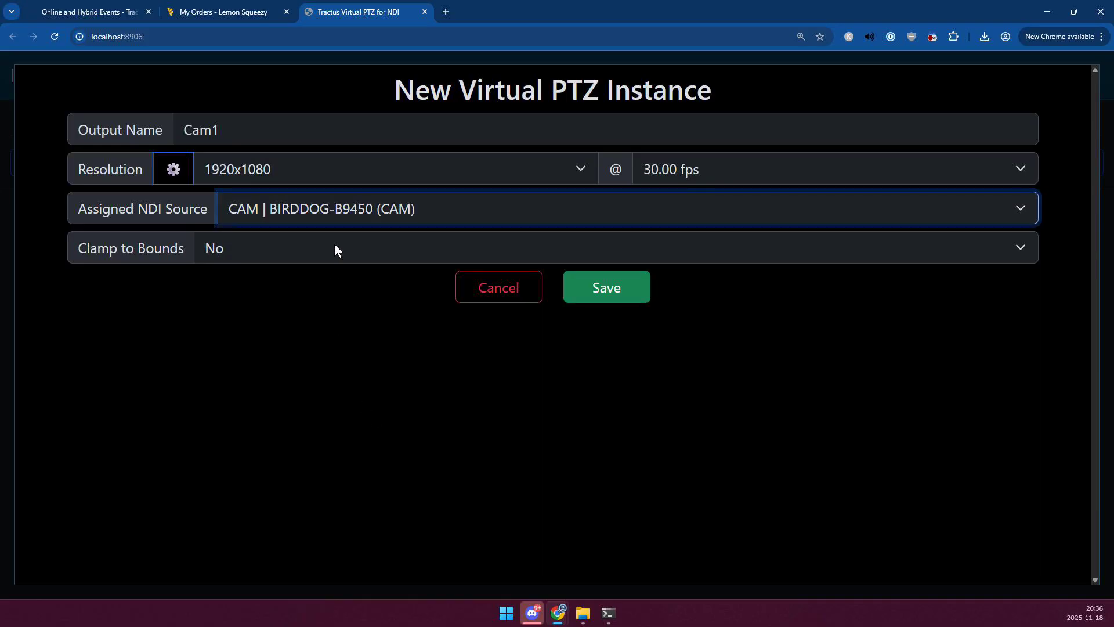
{"action": "left_click", "coordinate": [306, 252]}
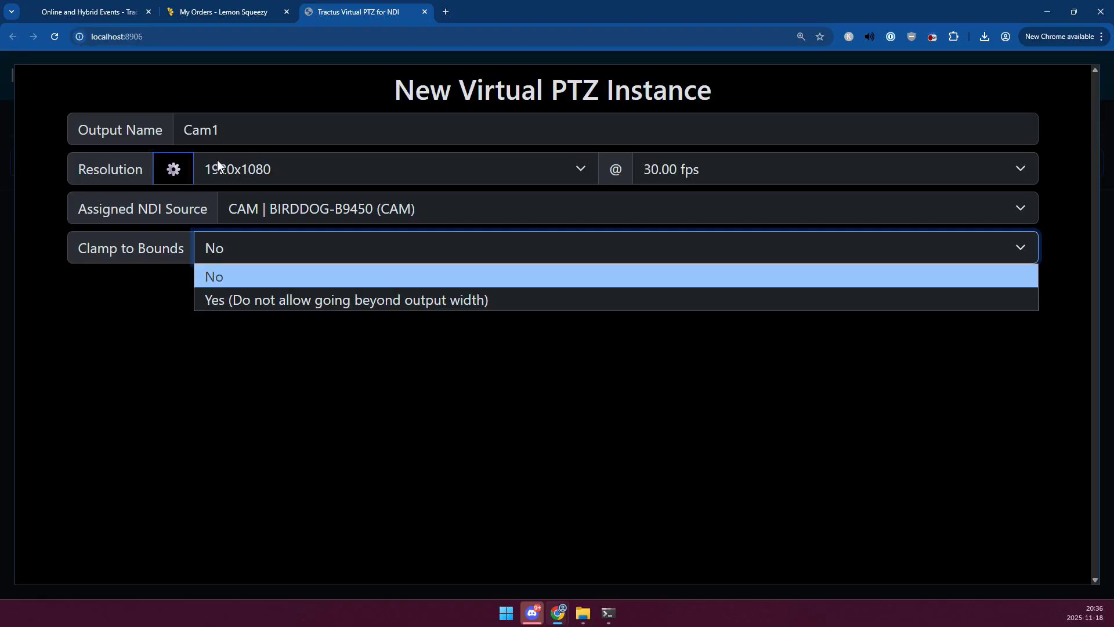
{"action": "left_click", "coordinate": [302, 292]}
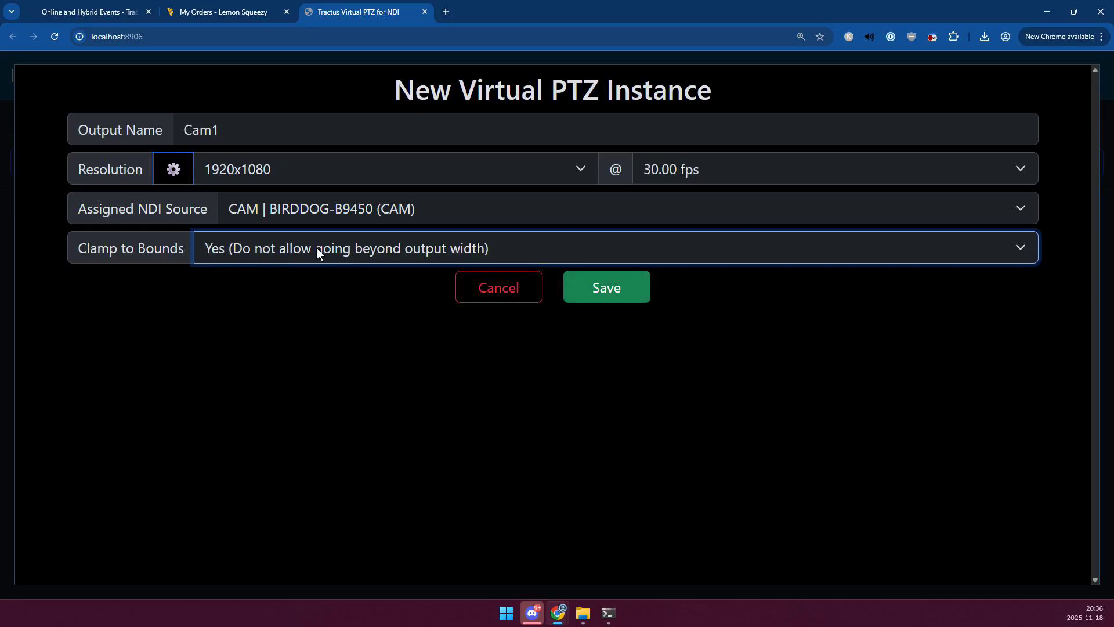
{"action": "left_click", "coordinate": [607, 288]}
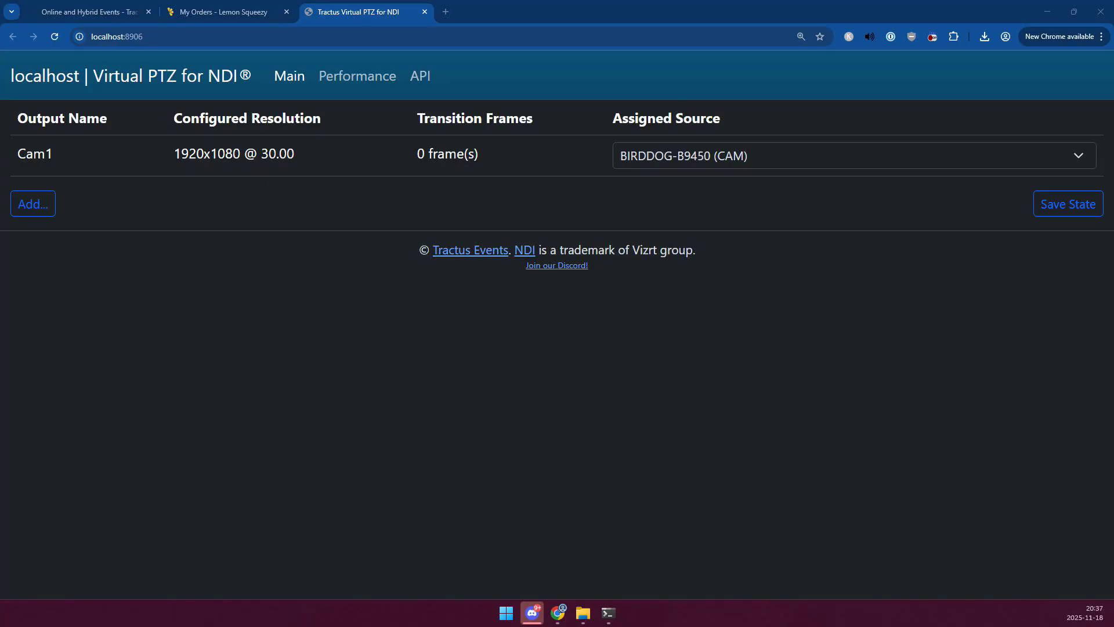
Place the NDI Studio Monitor window below the output list and show the VirtualPTZ-Cam1 source from ALPHAVII in it
{"action": "left_click_drag", "start_coordinate": [608, 347], "coordinate": [334, 81]}
{"action": "left_click_drag", "start_coordinate": [180, 80], "coordinate": [135, 216]}
{"action": "right_click", "coordinate": [151, 274]}
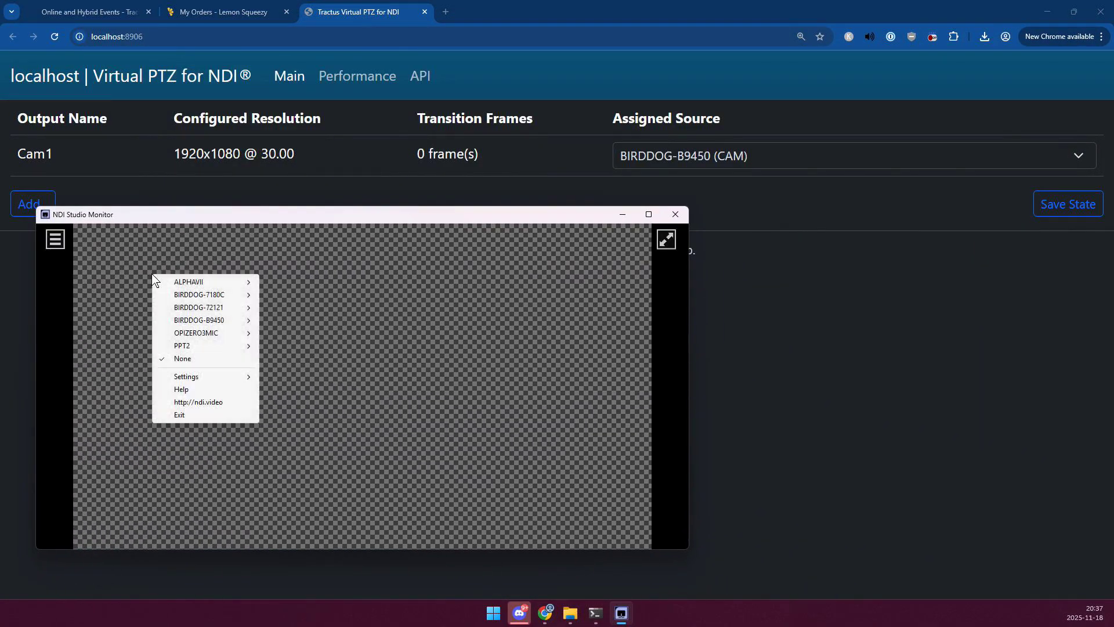
{"action": "mouse_move", "coordinate": [191, 282]}
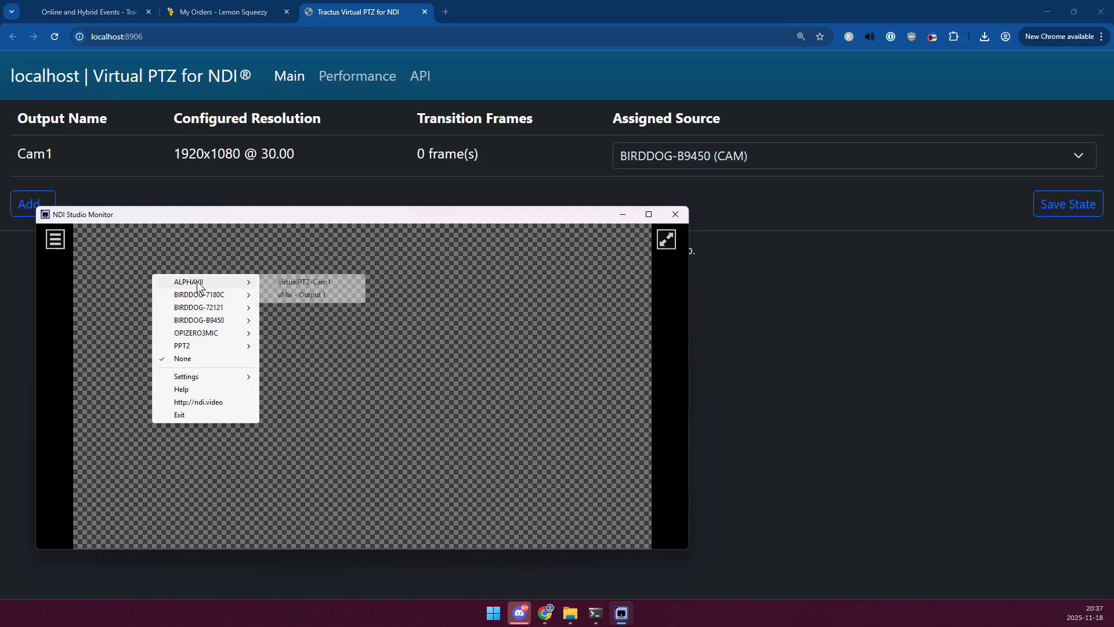
{"action": "left_click", "coordinate": [342, 282]}
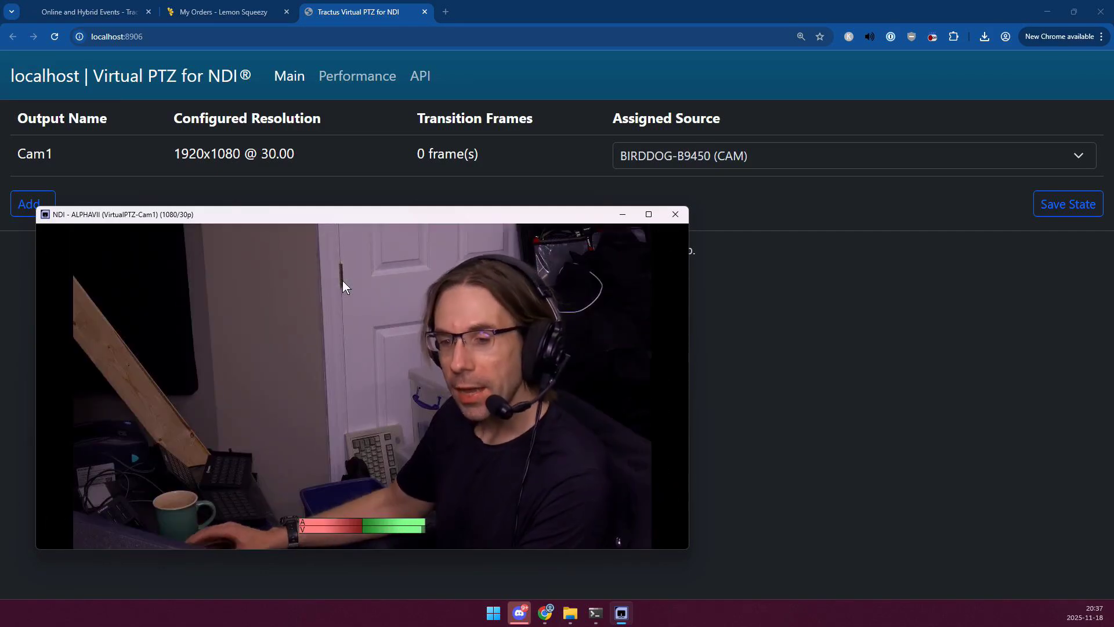
Zoom in the Cam1 picture and pan it right with the monitor's on-screen PTZ controls
{"action": "mouse_move", "coordinate": [375, 272]}
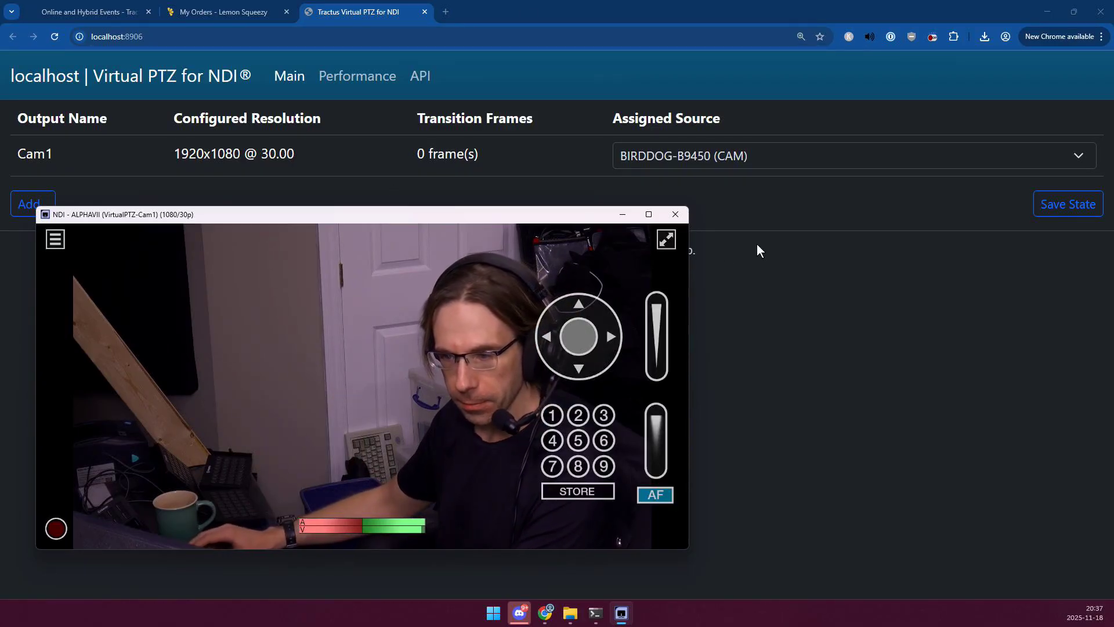
{"action": "left_click_drag", "start_coordinate": [657, 336], "coordinate": [657, 290]}
{"action": "left_click_drag", "start_coordinate": [579, 337], "coordinate": [598, 336]}
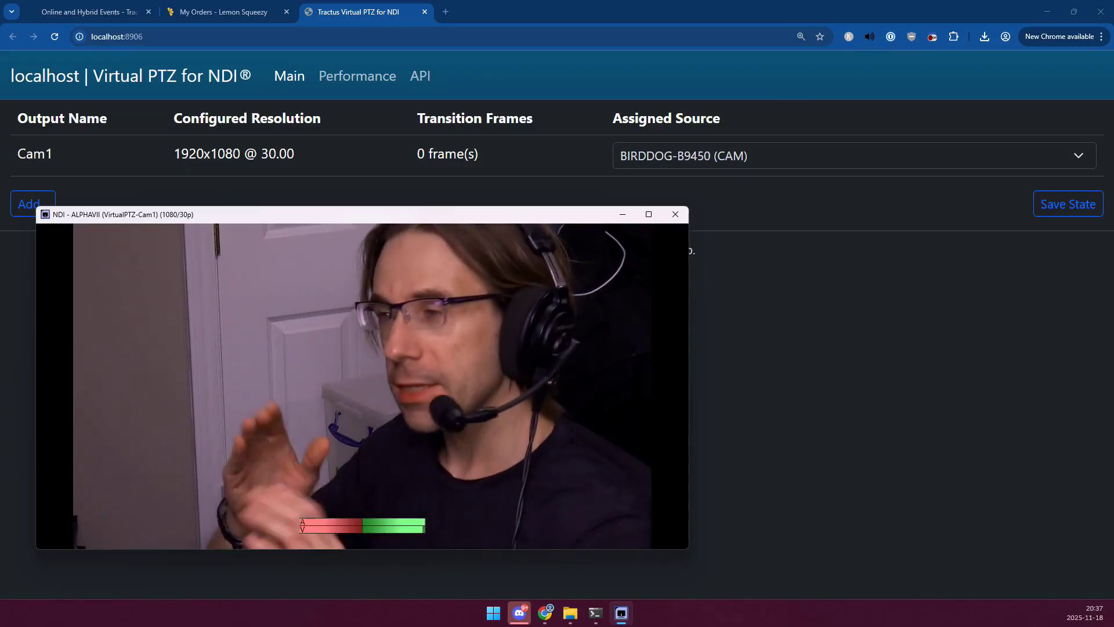
Return to the Virtual PTZ web page and open the preset and settings controls for Cam1
{"action": "left_click", "coordinate": [859, 448]}
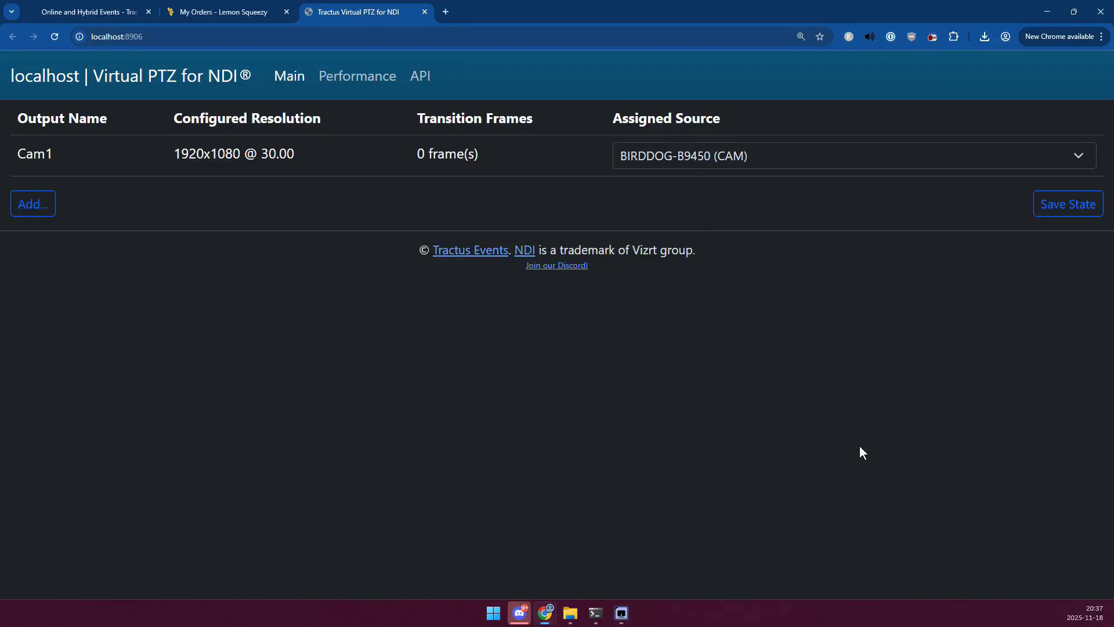
{"action": "left_click", "coordinate": [368, 156]}
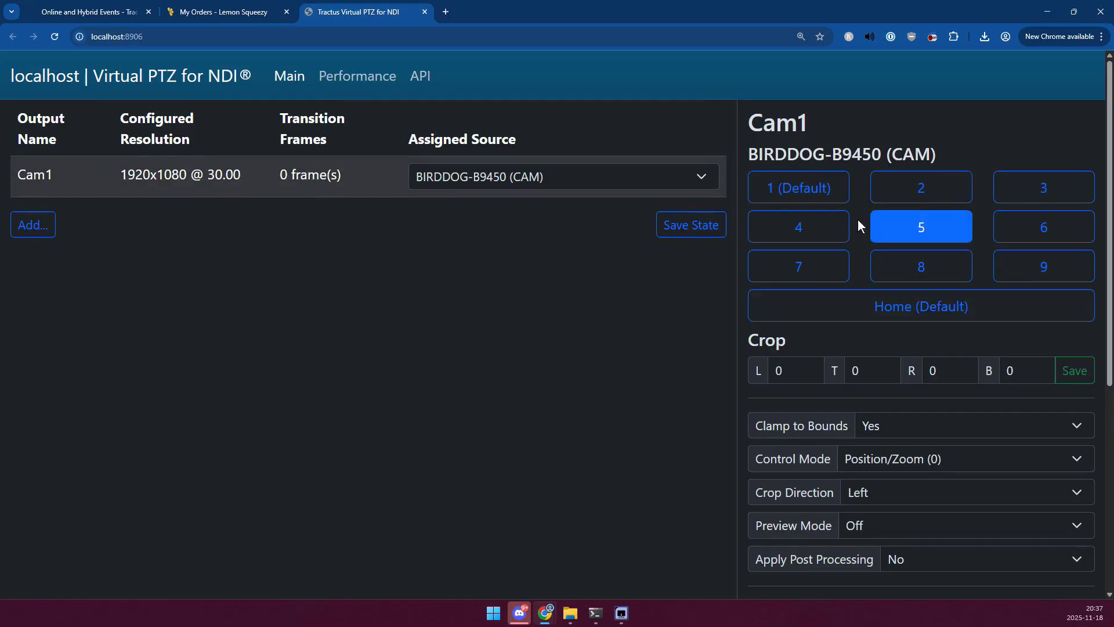
Switch back to NDI Studio Monitor and recall preset 1 to reset the Cam1 framing
{"action": "key", "text": "alt+Tab"}
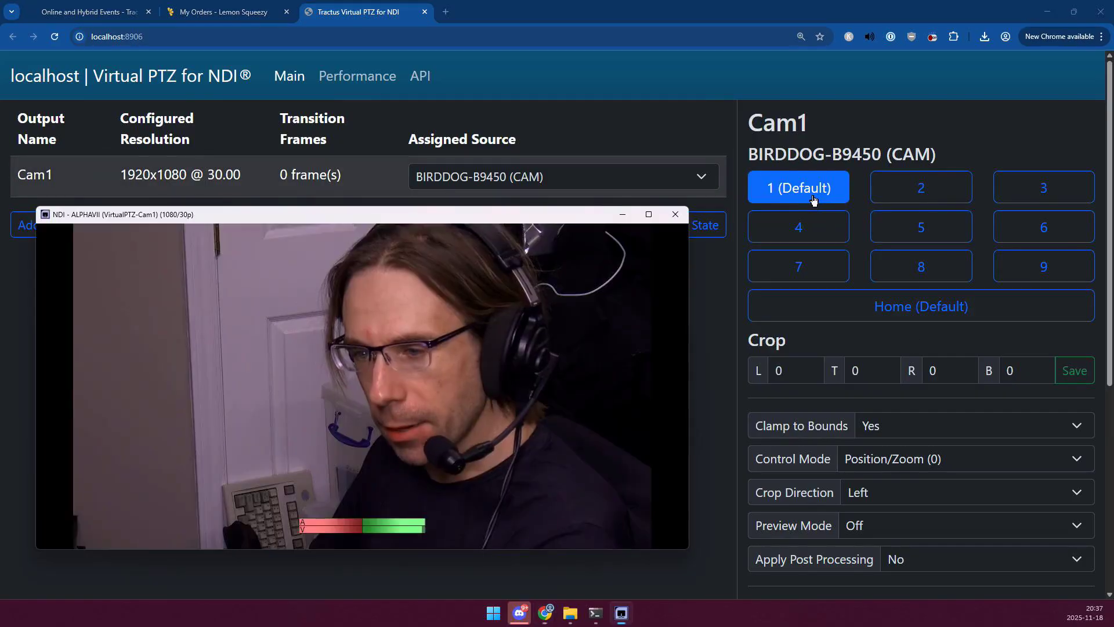
{"action": "mouse_move", "coordinate": [569, 343]}
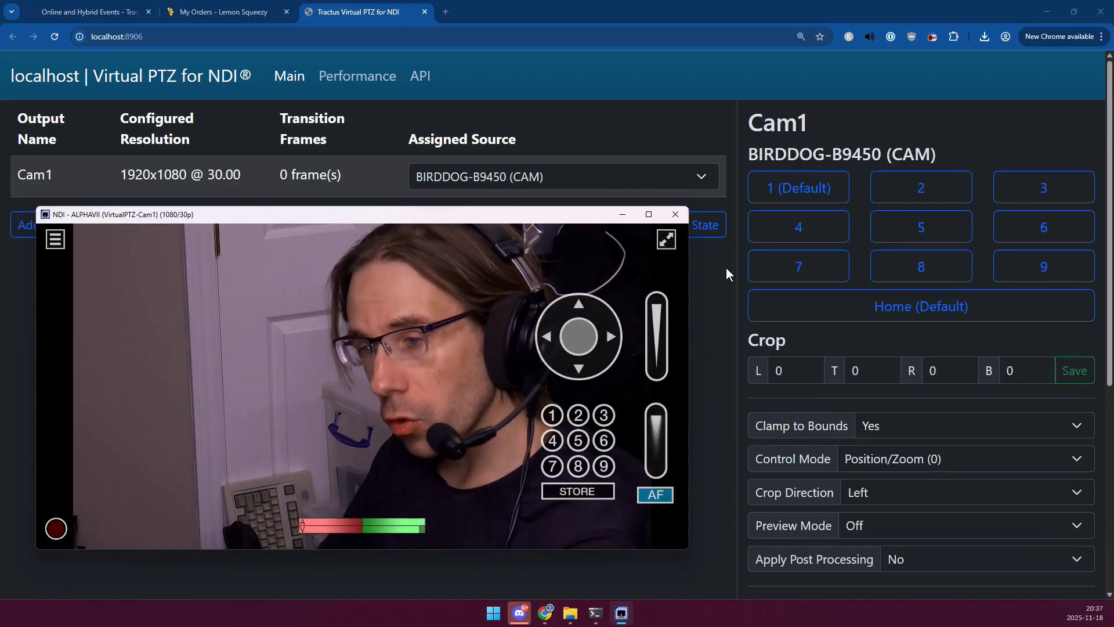
{"action": "left_click", "coordinate": [552, 417]}
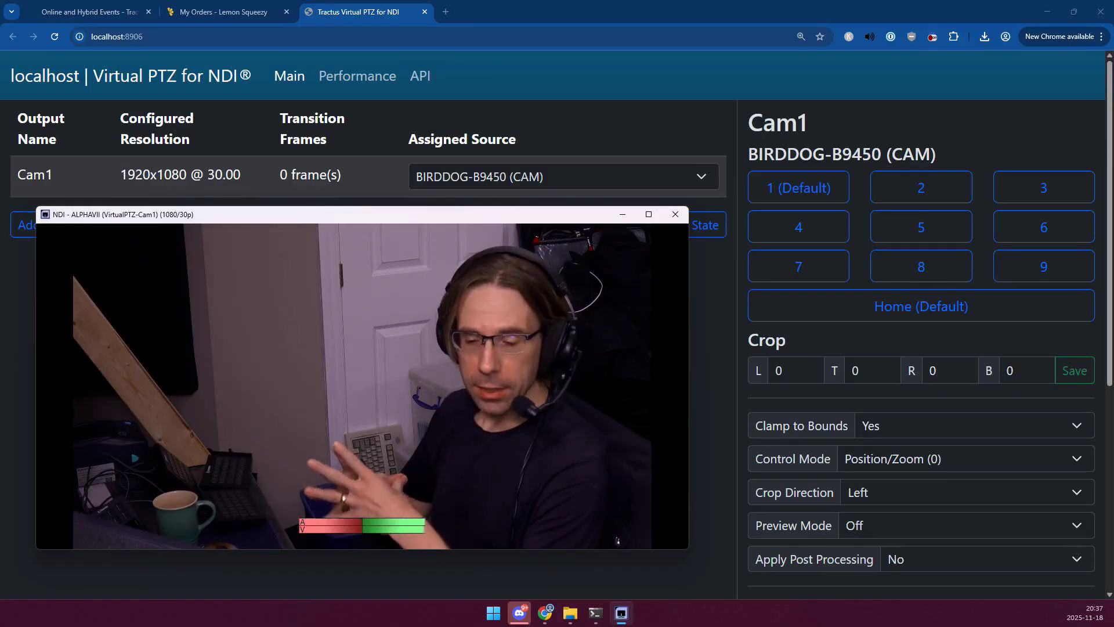
Zoom the Cam1 view in on the presenter and pan right to frame a close-up
{"action": "mouse_move", "coordinate": [574, 254]}
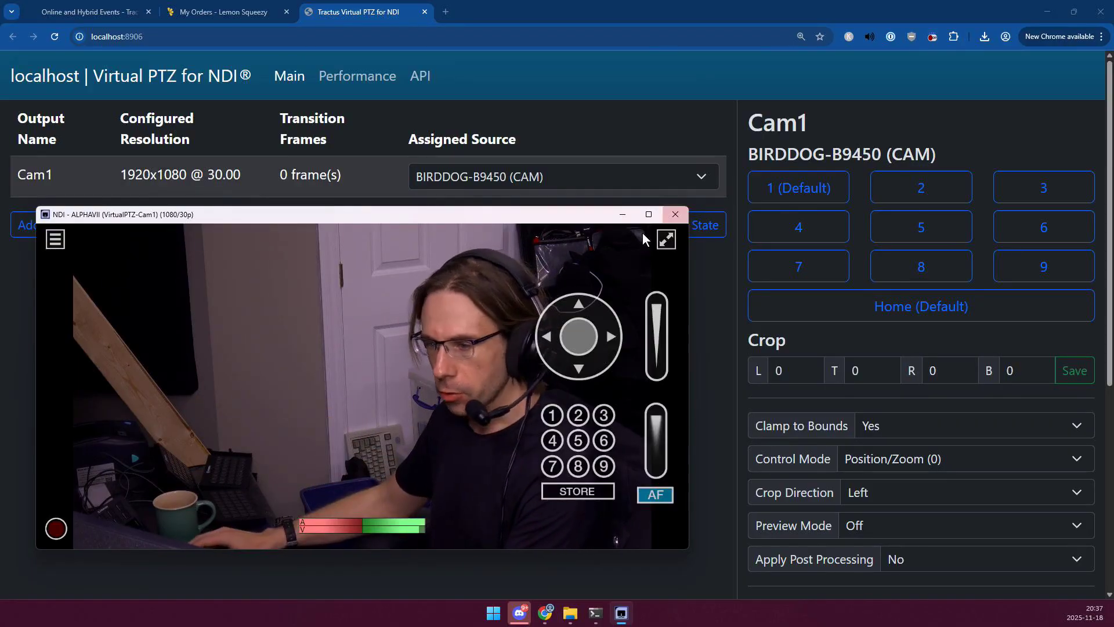
{"action": "left_click_drag", "start_coordinate": [666, 358], "coordinate": [657, 290]}
{"action": "left_click_drag", "start_coordinate": [582, 337], "coordinate": [600, 302]}
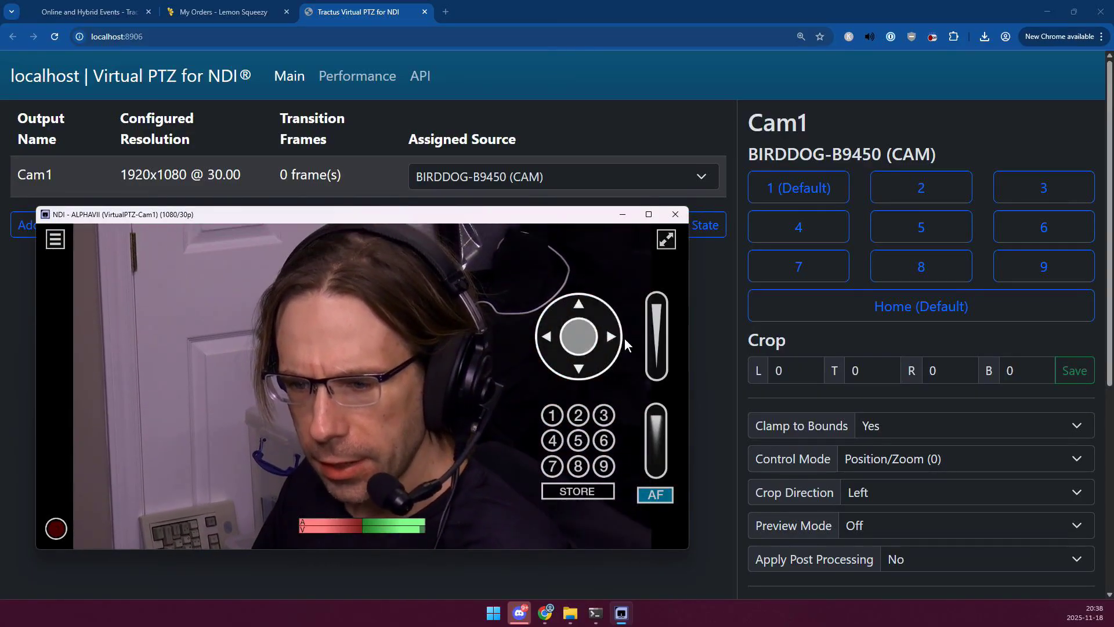
Store the close-up framing as preset 2 and recall preset 1
{"action": "left_click", "coordinate": [578, 416]}
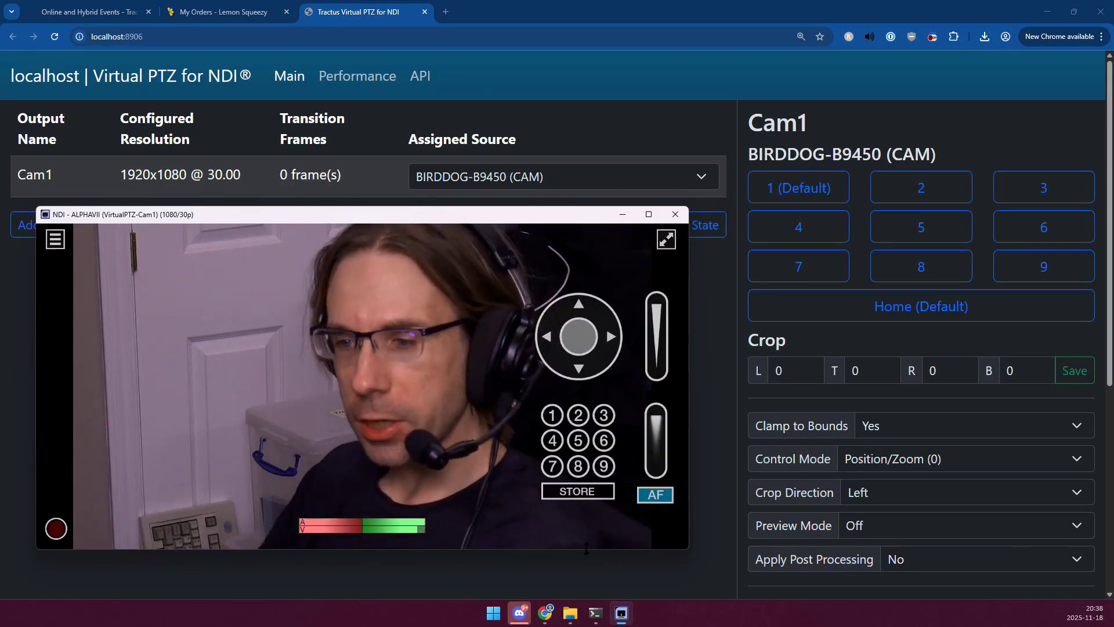
{"action": "left_click", "coordinate": [553, 415]}
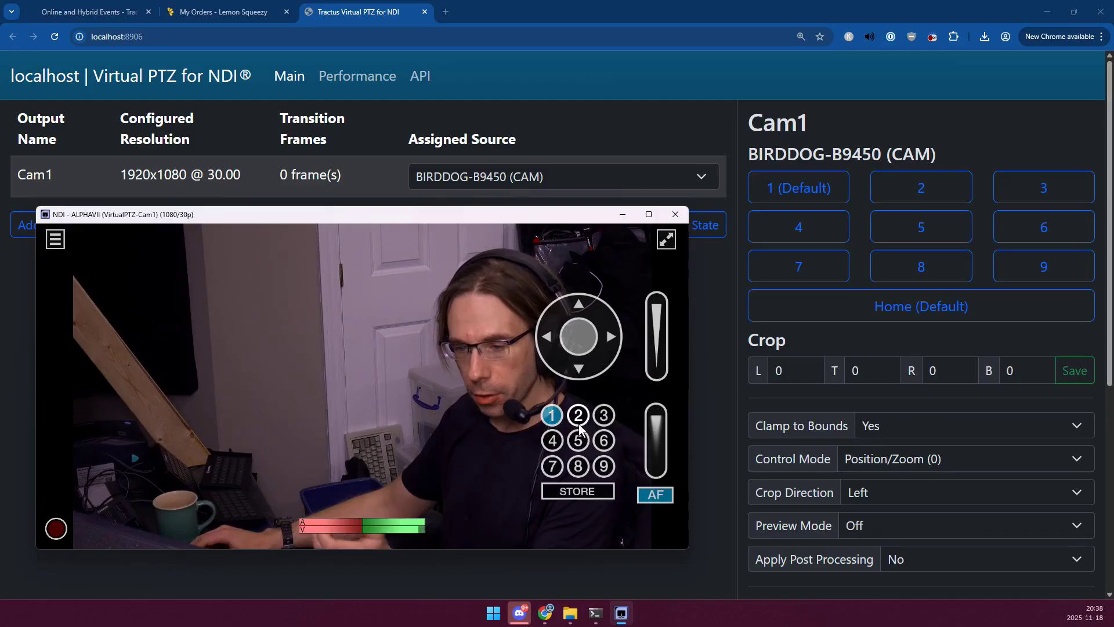
Recall preset 2 for Cam1 and arrange the NDI Studio Monitor and Virtual PTZ windows side by side
{"action": "left_click", "coordinate": [578, 417]}
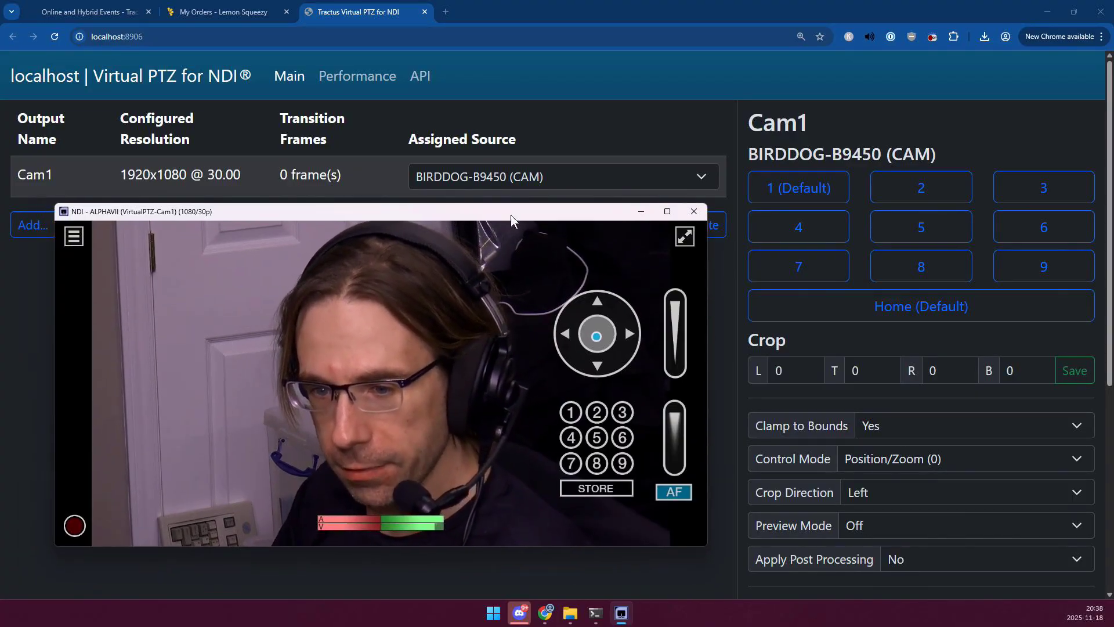
{"action": "left_click_drag", "start_coordinate": [510, 214], "coordinate": [1113, 306]}
{"action": "left_click", "coordinate": [353, 232]}
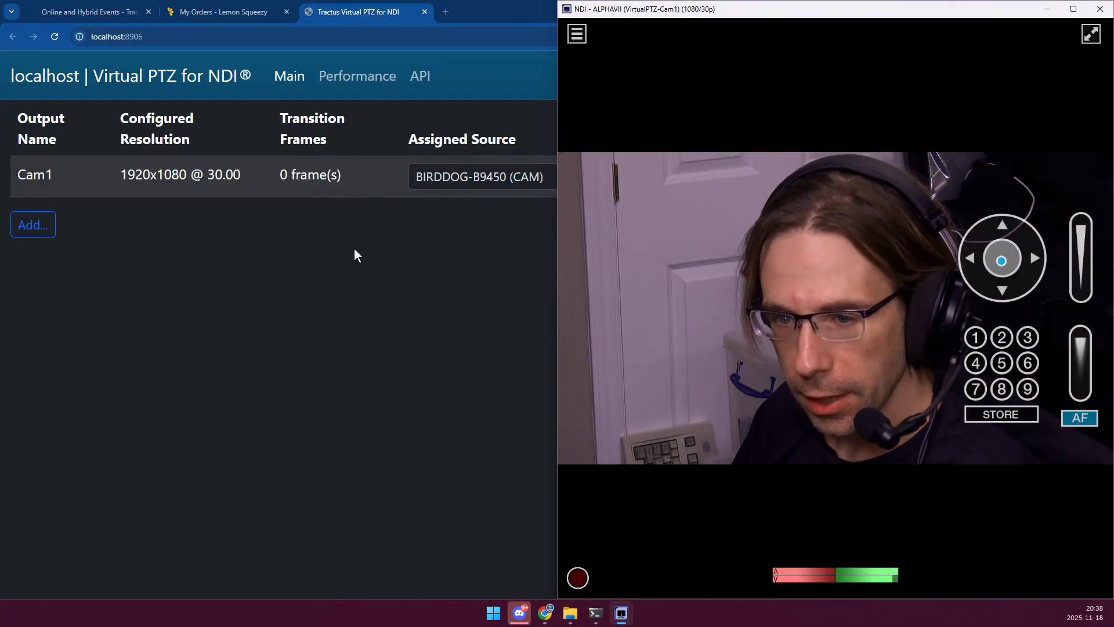
{"action": "left_click", "coordinate": [354, 248]}
{"action": "key", "text": "super+Left"}
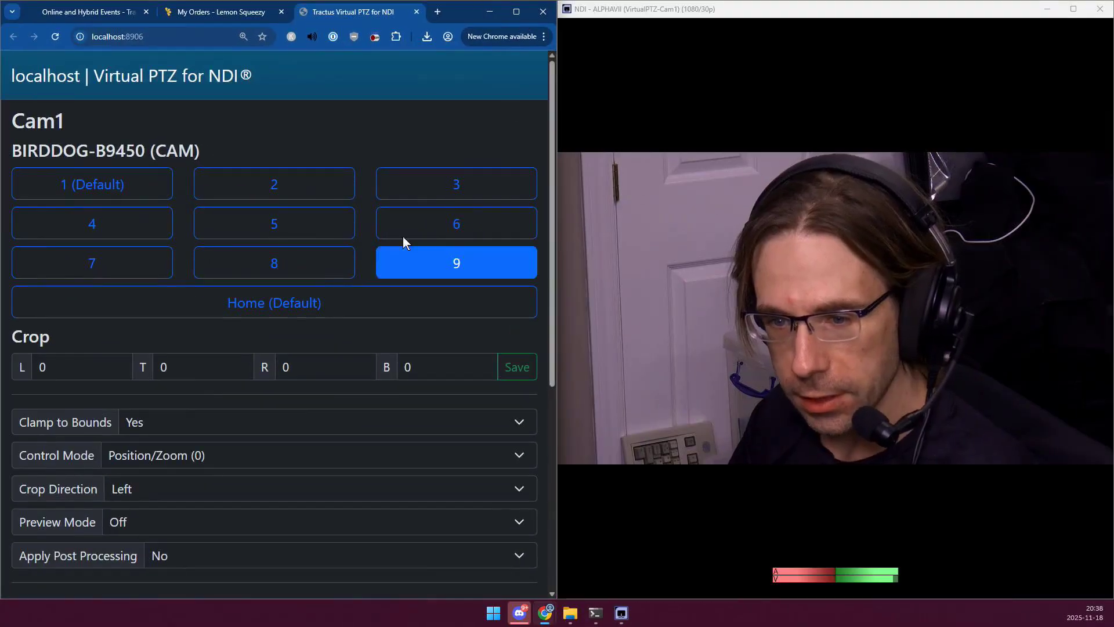
Set Cam1's Control Mode to Window Crop (1) and crop the picture's left edge by about 107 with the PTZ controls
{"action": "mouse_move", "coordinate": [632, 316]}
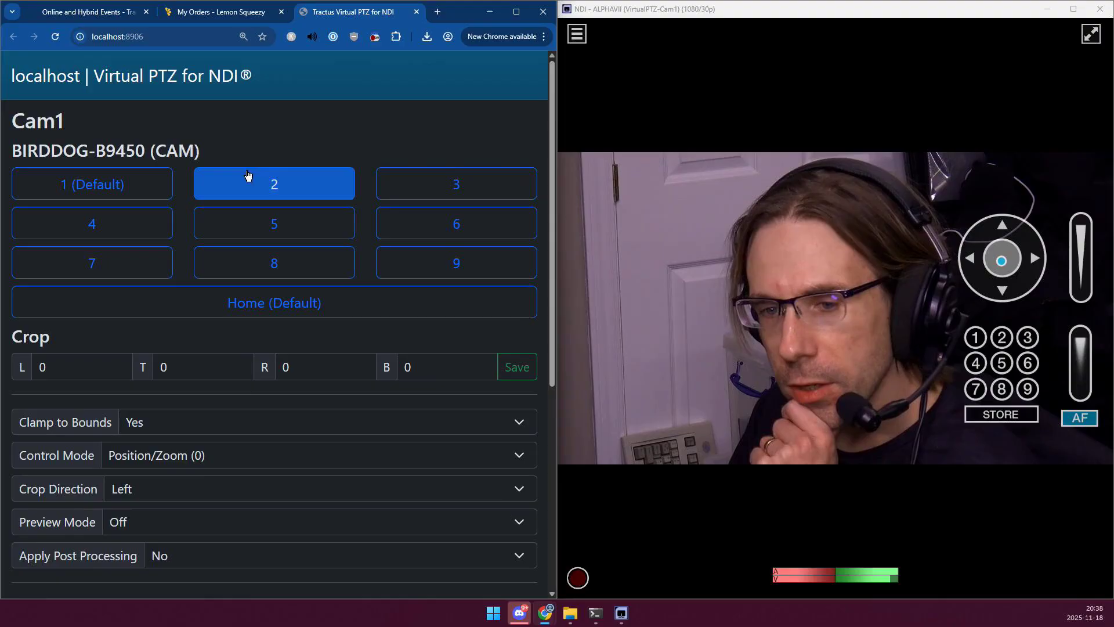
{"action": "left_click", "coordinate": [140, 457]}
{"action": "left_click", "coordinate": [147, 494]}
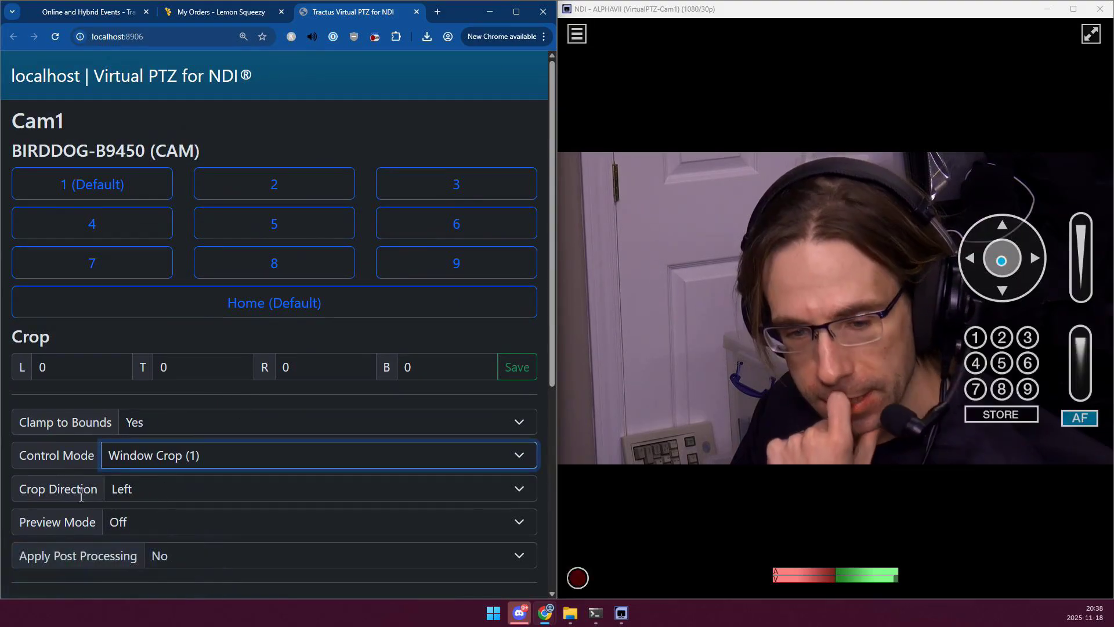
{"action": "mouse_move", "coordinate": [915, 350]}
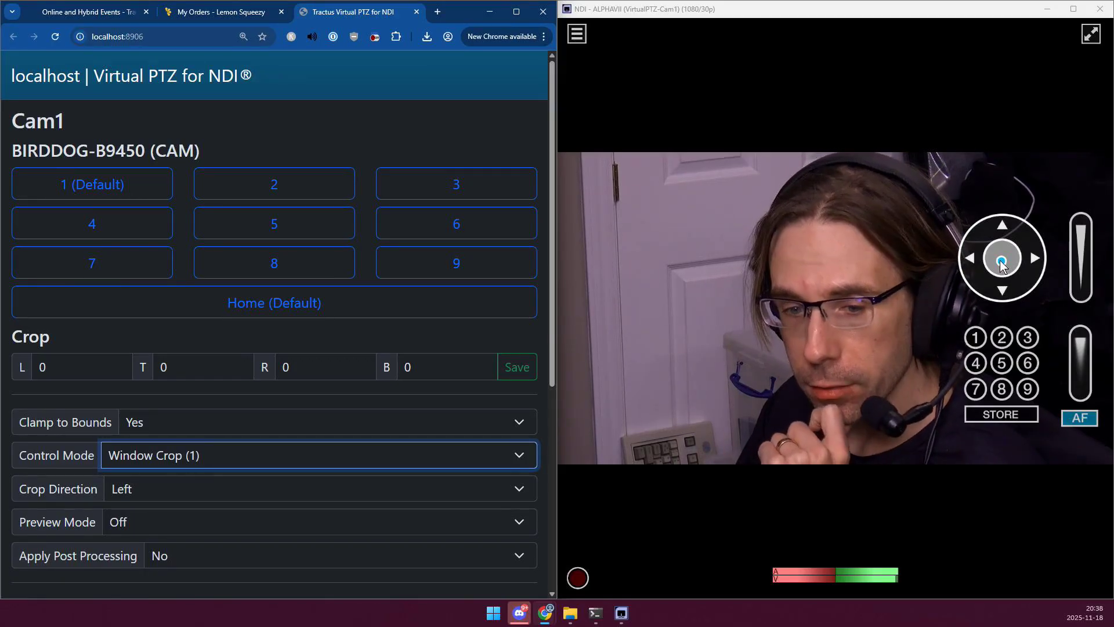
{"action": "left_click_drag", "start_coordinate": [1001, 261], "coordinate": [1012, 261]}
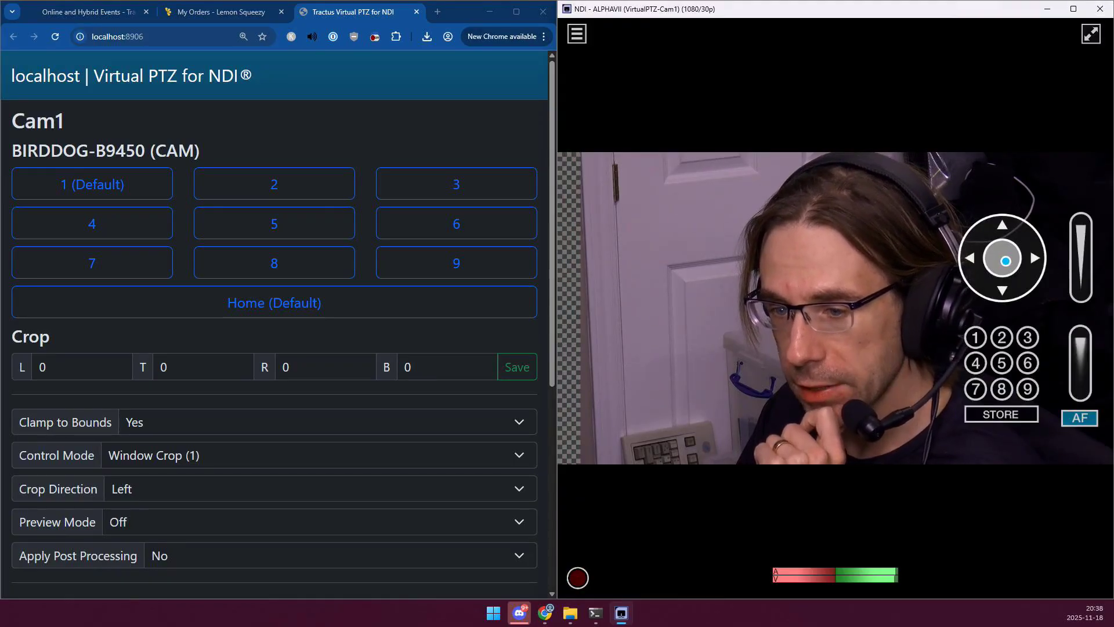
{"action": "left_click_drag", "start_coordinate": [1006, 261], "coordinate": [1005, 260]}
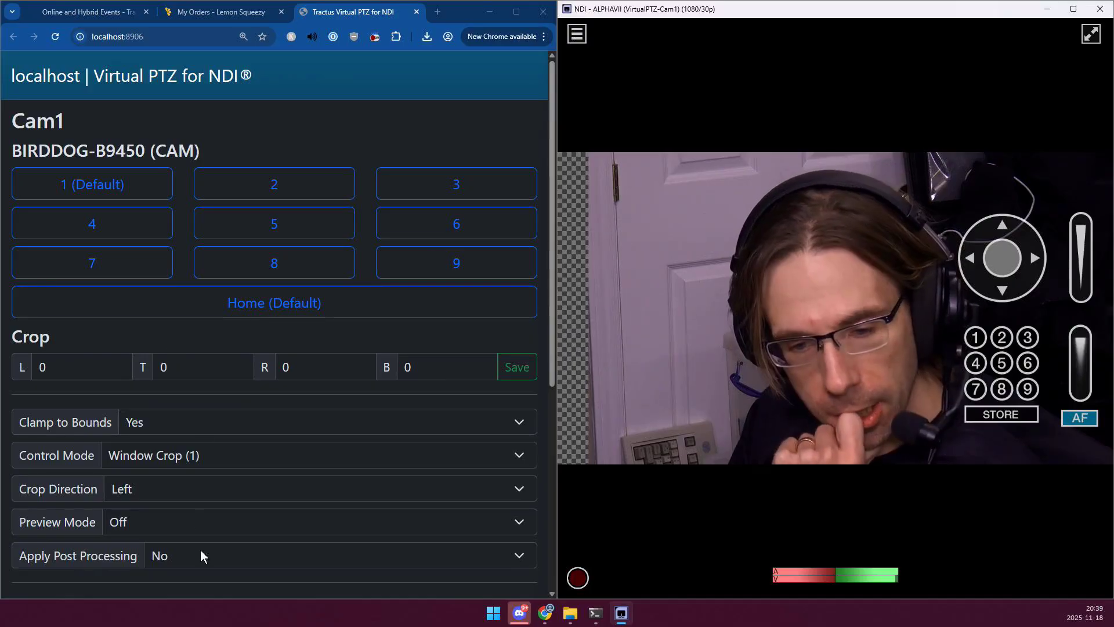
Set the Crop Direction to Top and crop the Cam1 picture's top edge by about 138
{"action": "left_click", "coordinate": [190, 496]}
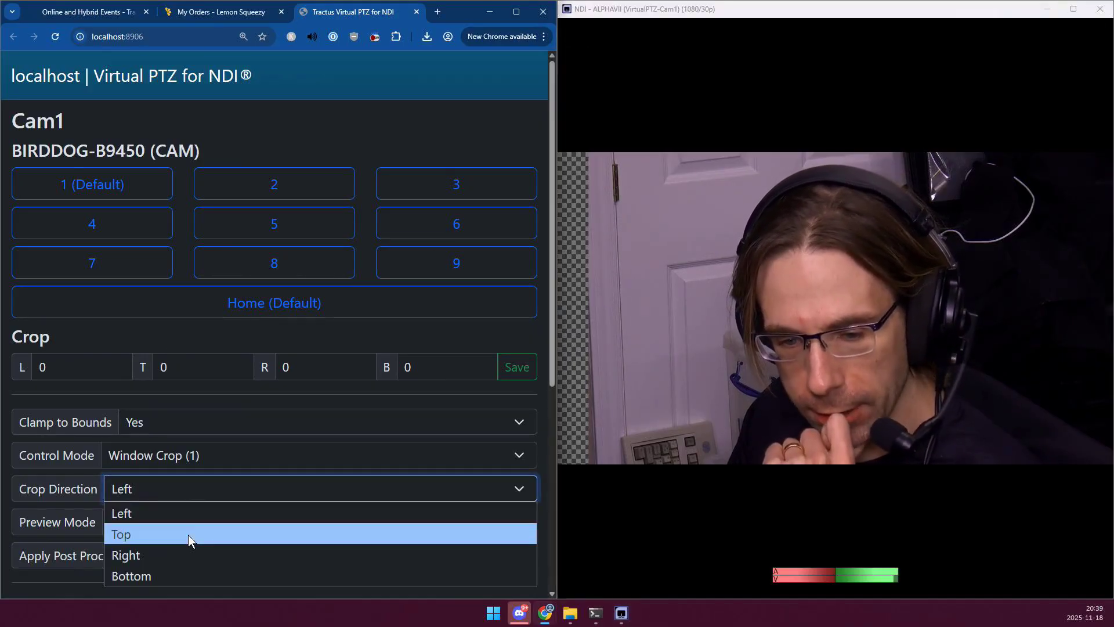
{"action": "left_click", "coordinate": [188, 535]}
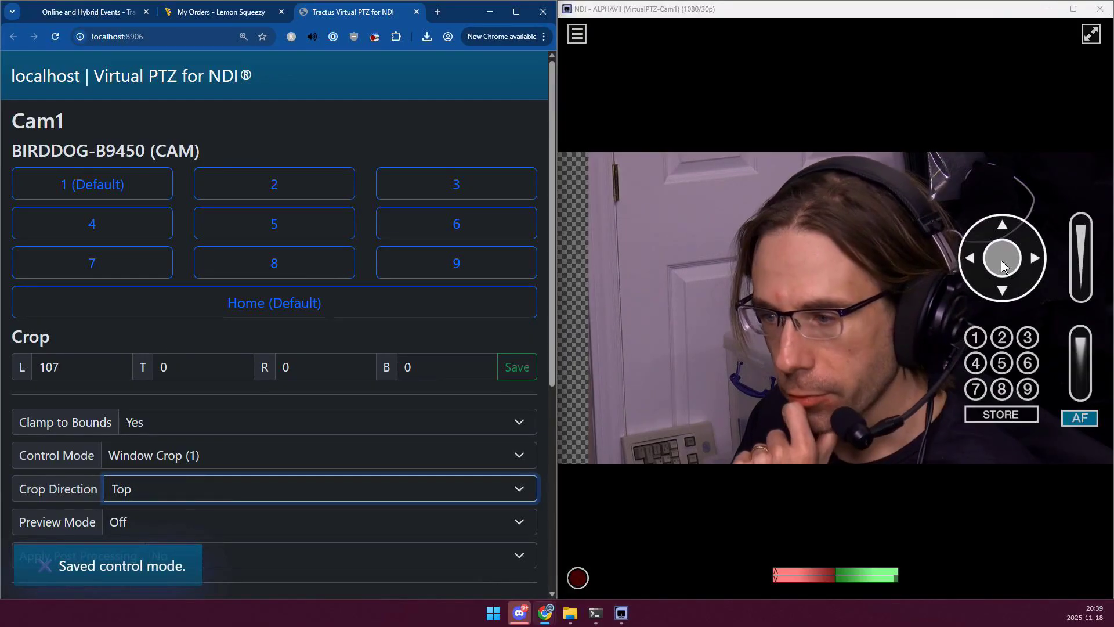
{"action": "left_click_drag", "start_coordinate": [999, 260], "coordinate": [1001, 268]}
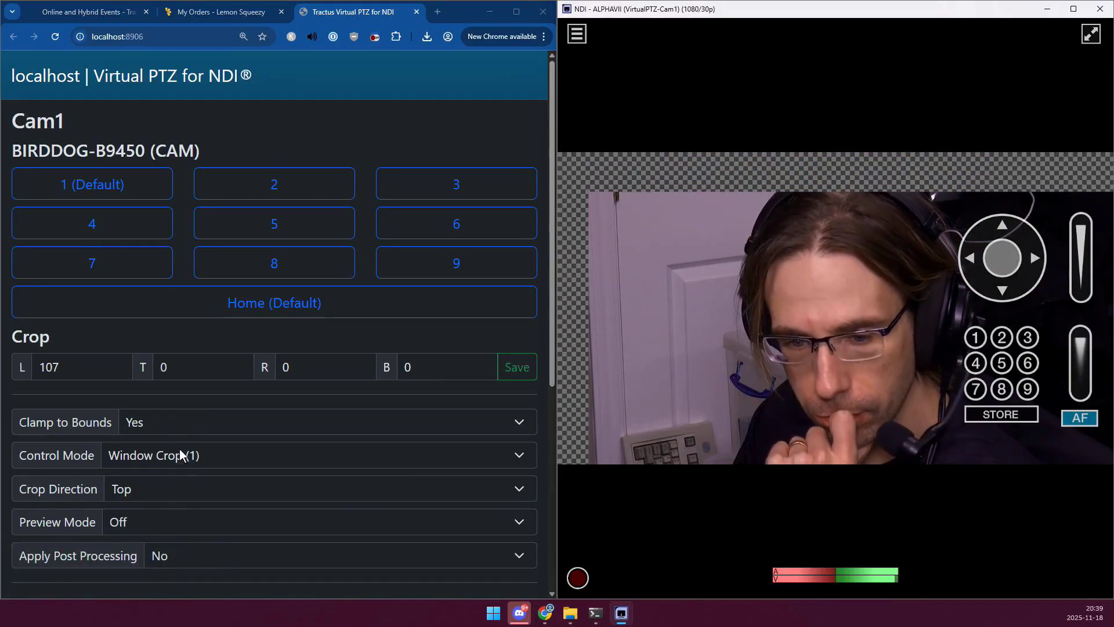
Set the Crop Direction to Right and crop the Cam1 picture's right edge by about 1177
{"action": "left_click", "coordinate": [165, 486]}
{"action": "left_click", "coordinate": [168, 555]}
{"action": "mouse_move", "coordinate": [803, 329]}
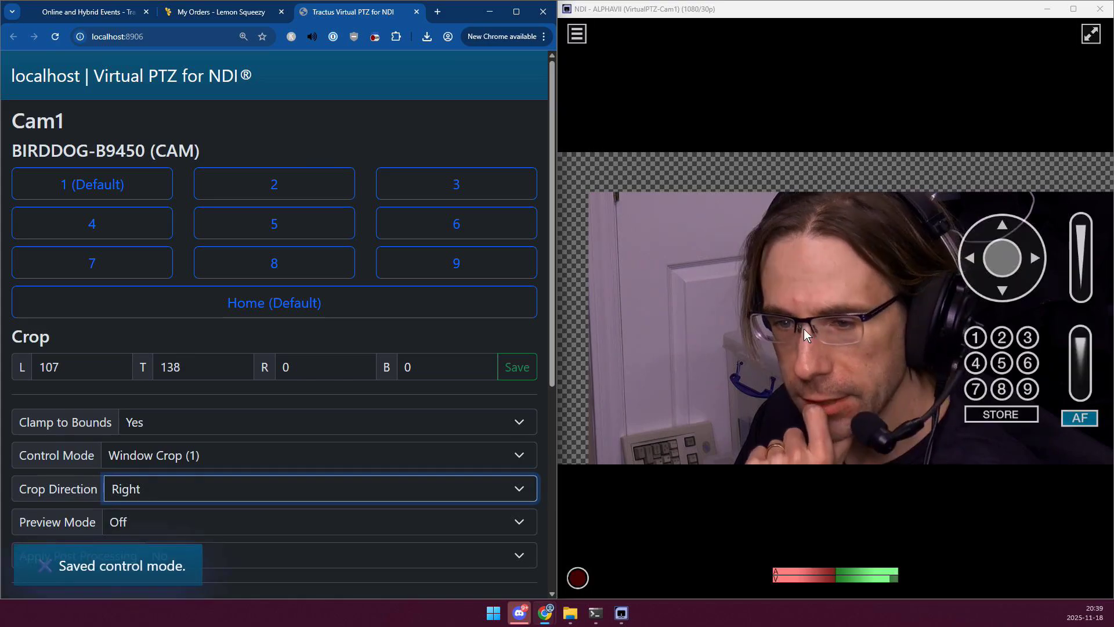
{"action": "left_click_drag", "start_coordinate": [989, 273], "coordinate": [955, 257]}
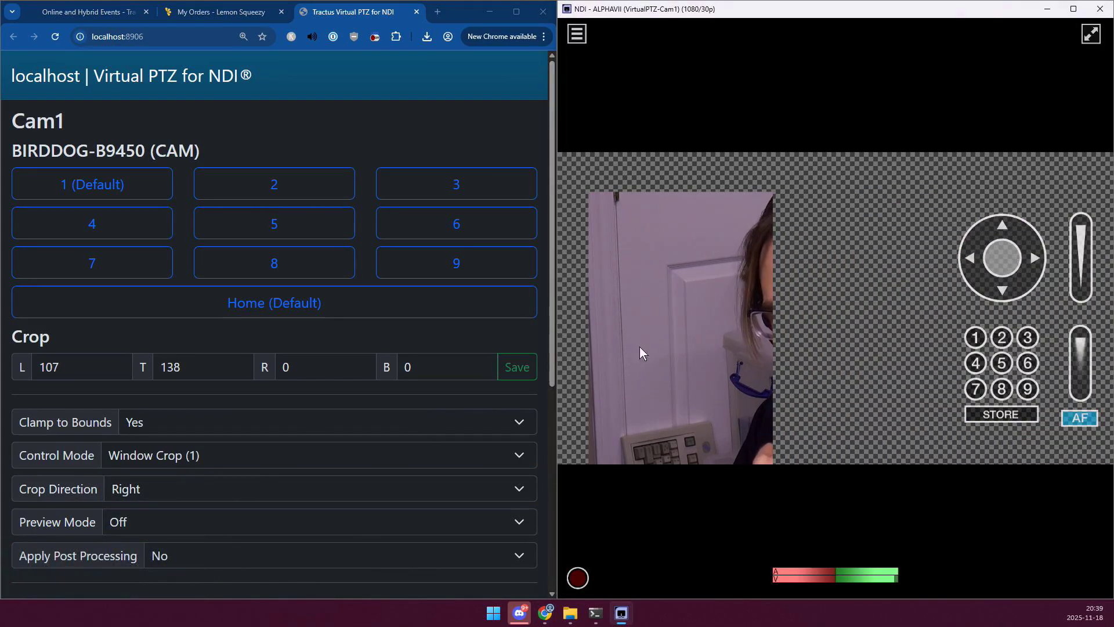
Set the Crop Direction to Bottom and crop the Cam1 picture's bottom edge by about 346
{"action": "left_click", "coordinate": [181, 489]}
{"action": "left_click", "coordinate": [165, 577]}
{"action": "mouse_move", "coordinate": [788, 384]}
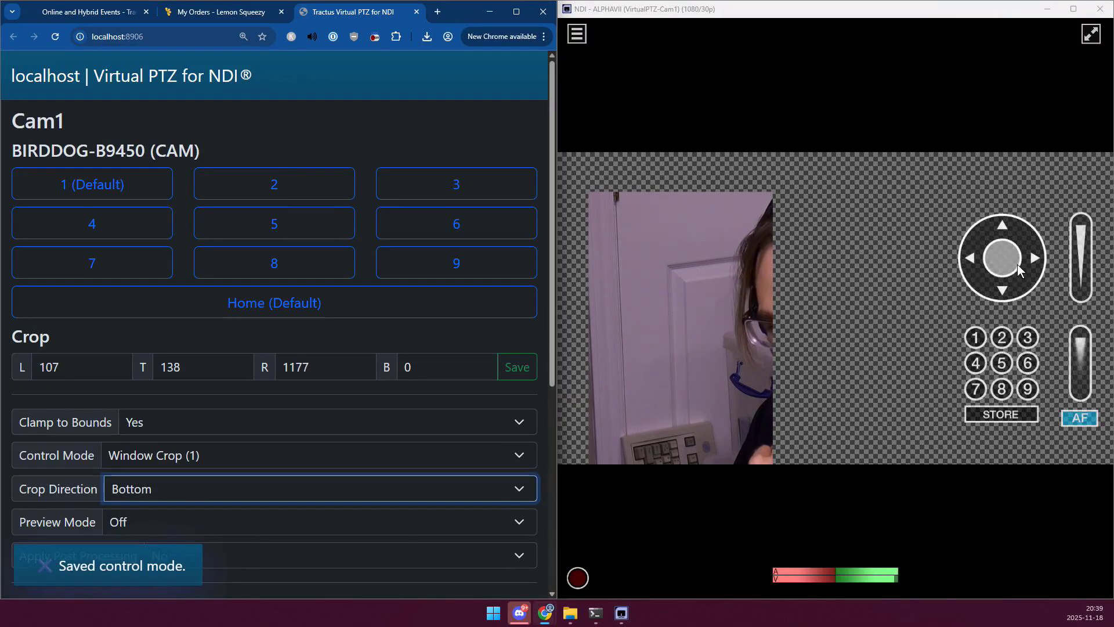
{"action": "left_click", "coordinate": [1000, 233]}
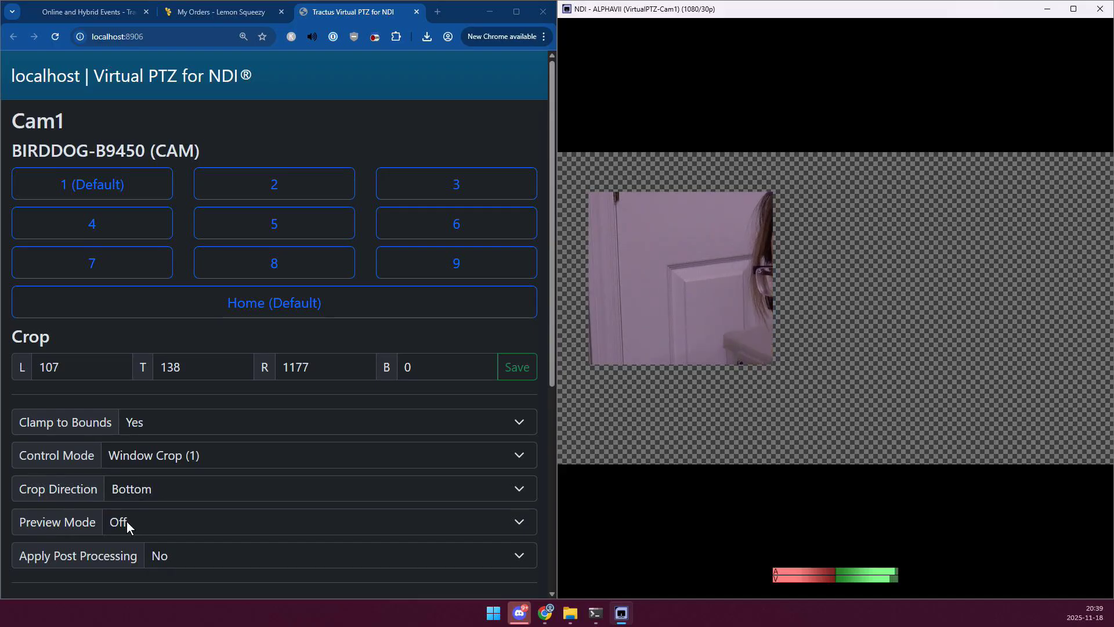
Turn on Preview Mode for Cam1 to show the cropped-out area faintly around the crop window
{"action": "left_click", "coordinate": [152, 523]}
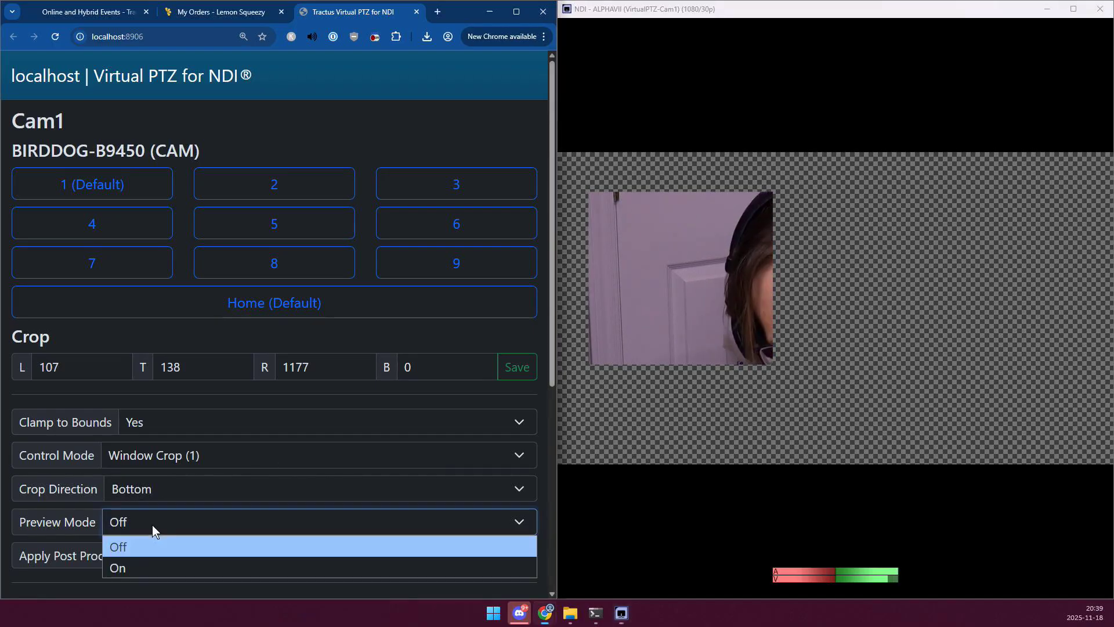
{"action": "left_click", "coordinate": [137, 563]}
{"action": "mouse_move", "coordinate": [610, 286]}
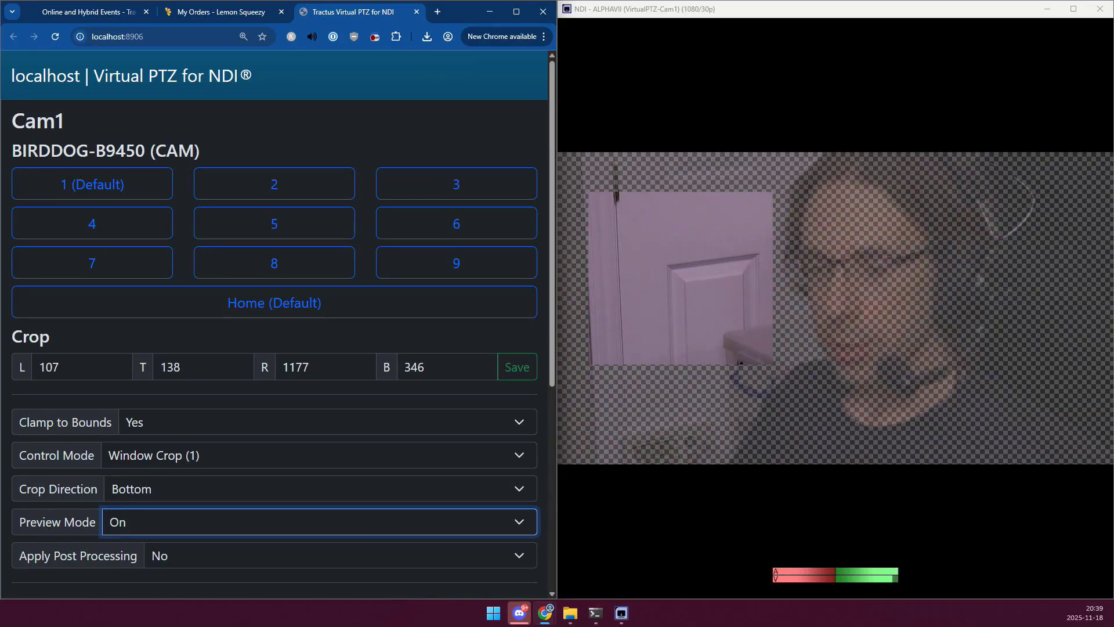
{"action": "mouse_move", "coordinate": [806, 347]}
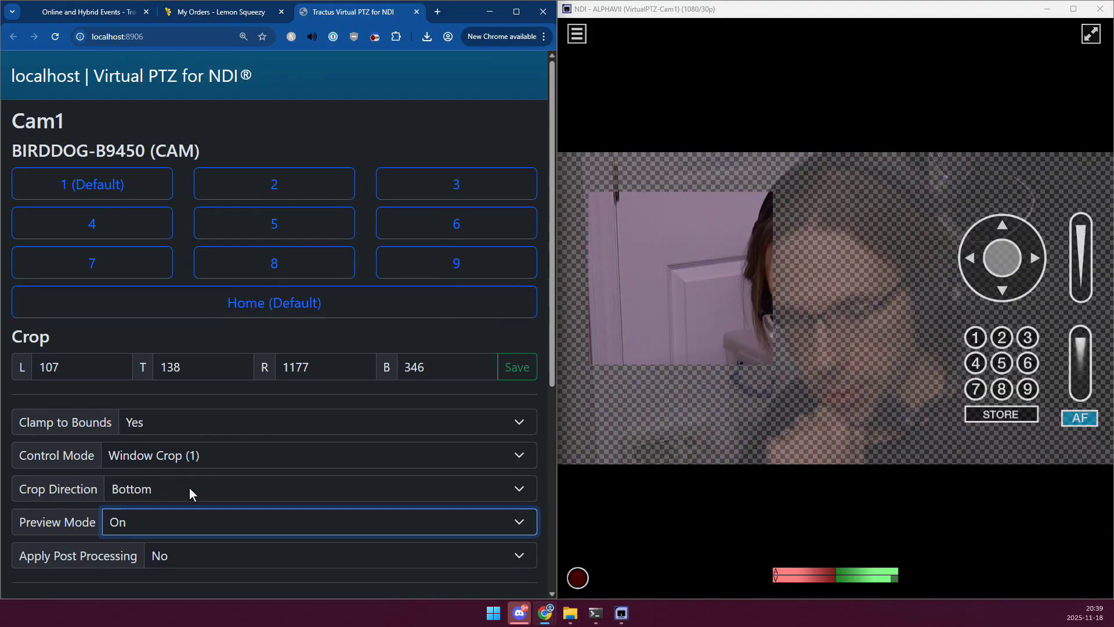
Set the Control Mode to Position/Zoom (0), pan the presenter into the crop window and zoom the Cam1 picture out
{"action": "left_click", "coordinate": [189, 456]}
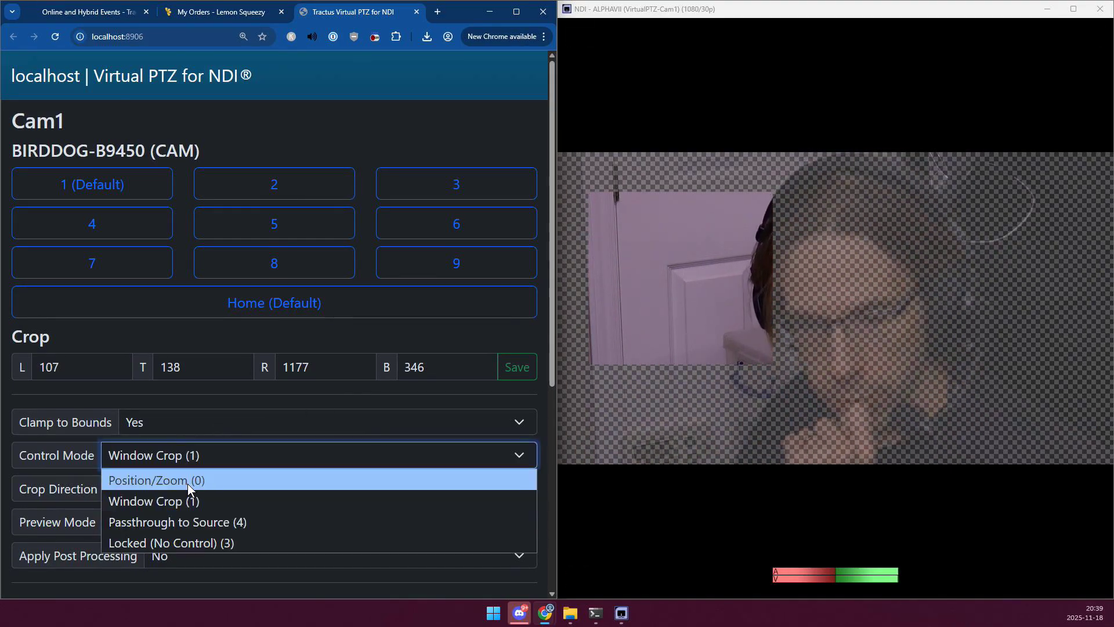
{"action": "left_click", "coordinate": [186, 476]}
{"action": "mouse_move", "coordinate": [826, 398]}
{"action": "left_click_drag", "start_coordinate": [1002, 259], "coordinate": [981, 298]}
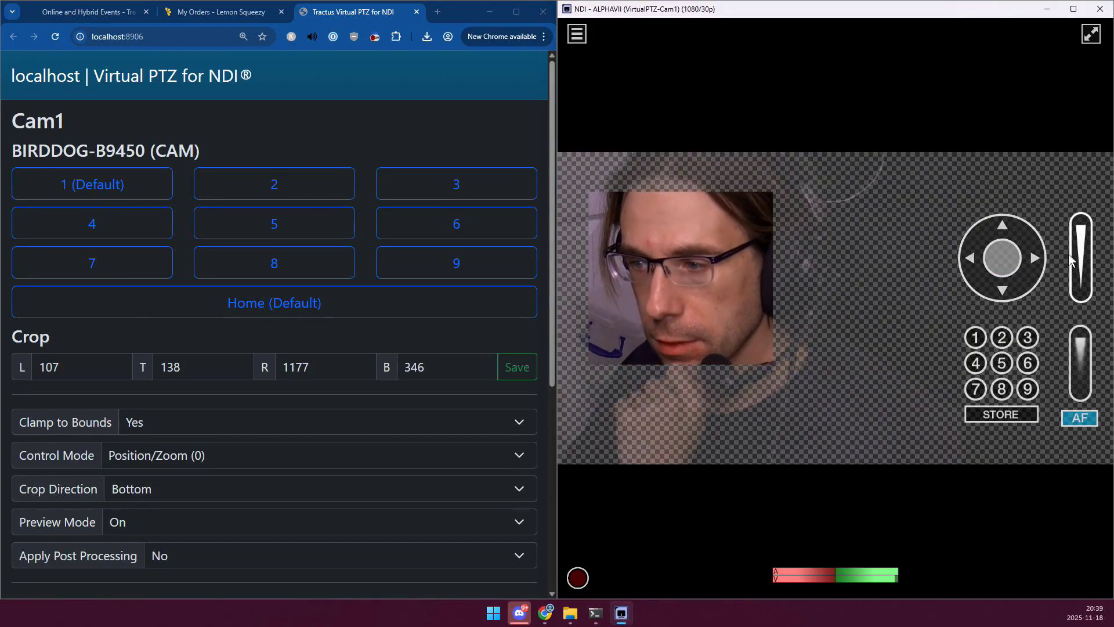
{"action": "left_click_drag", "start_coordinate": [1080, 260], "coordinate": [1081, 299]}
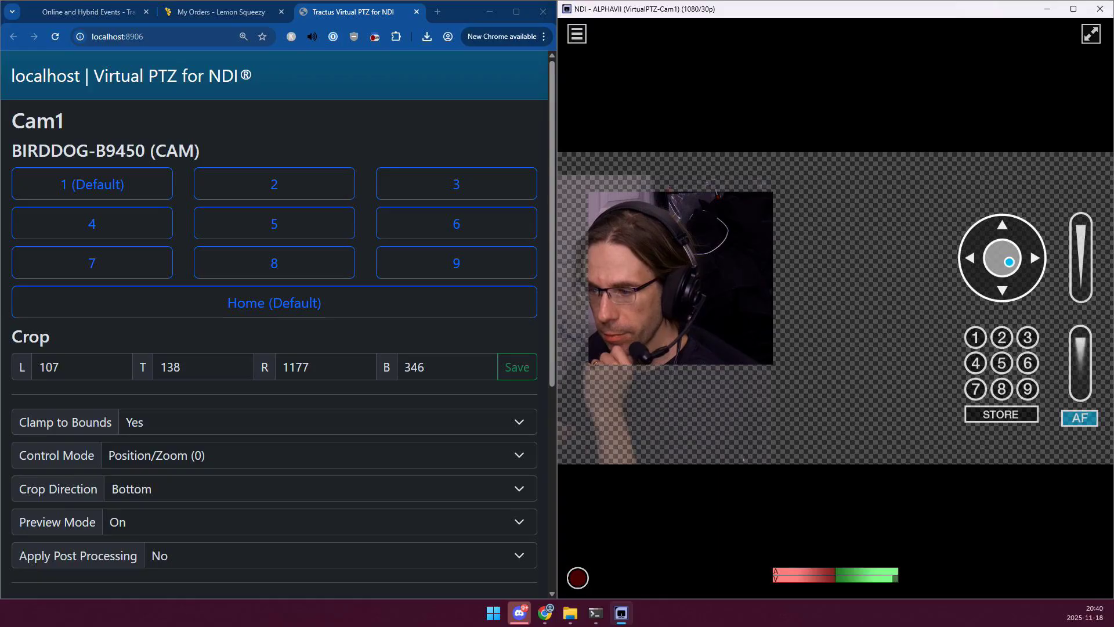
Pan the zoomed-out Cam1 picture back and forth to position the presenter inside the crop window
{"action": "left_click_drag", "start_coordinate": [1020, 262], "coordinate": [954, 259]}
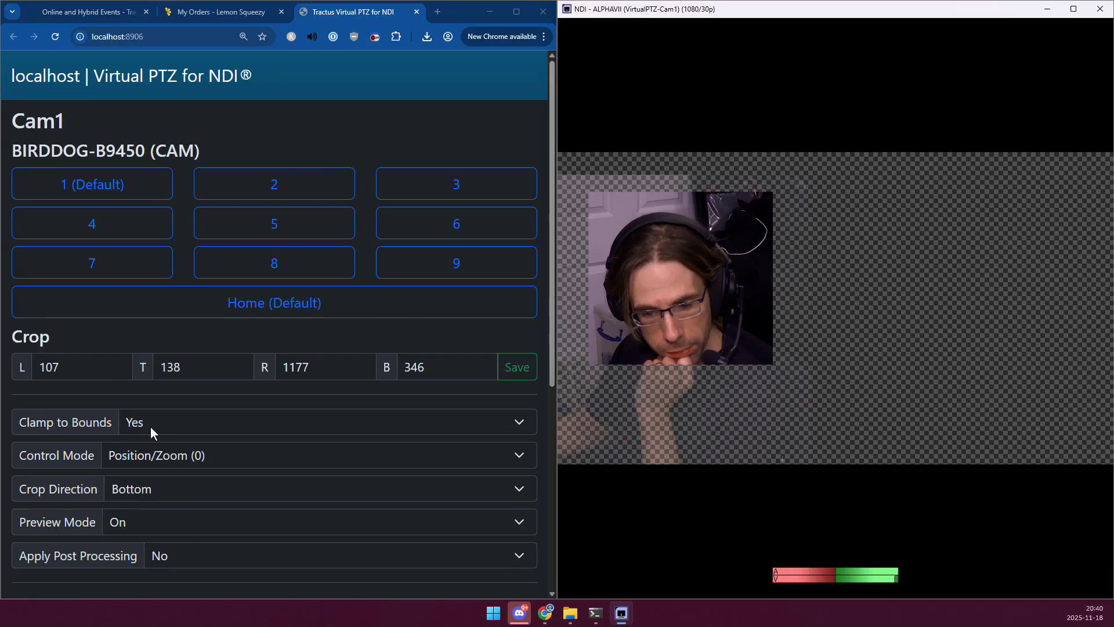
{"action": "mouse_move", "coordinate": [731, 315]}
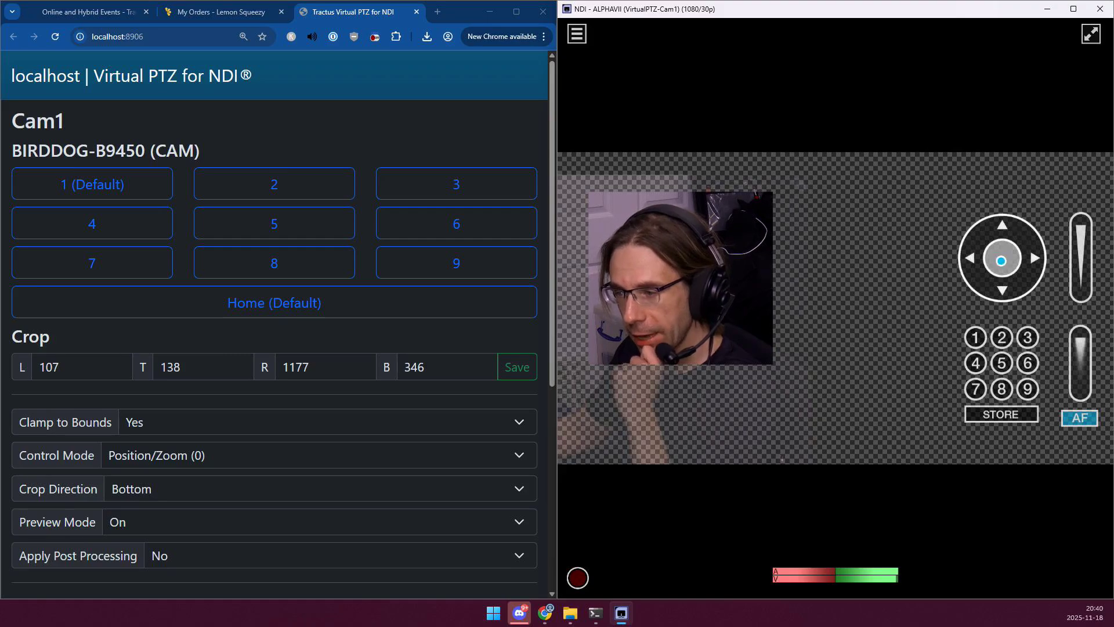
{"action": "left_click_drag", "start_coordinate": [1001, 260], "coordinate": [1028, 211]}
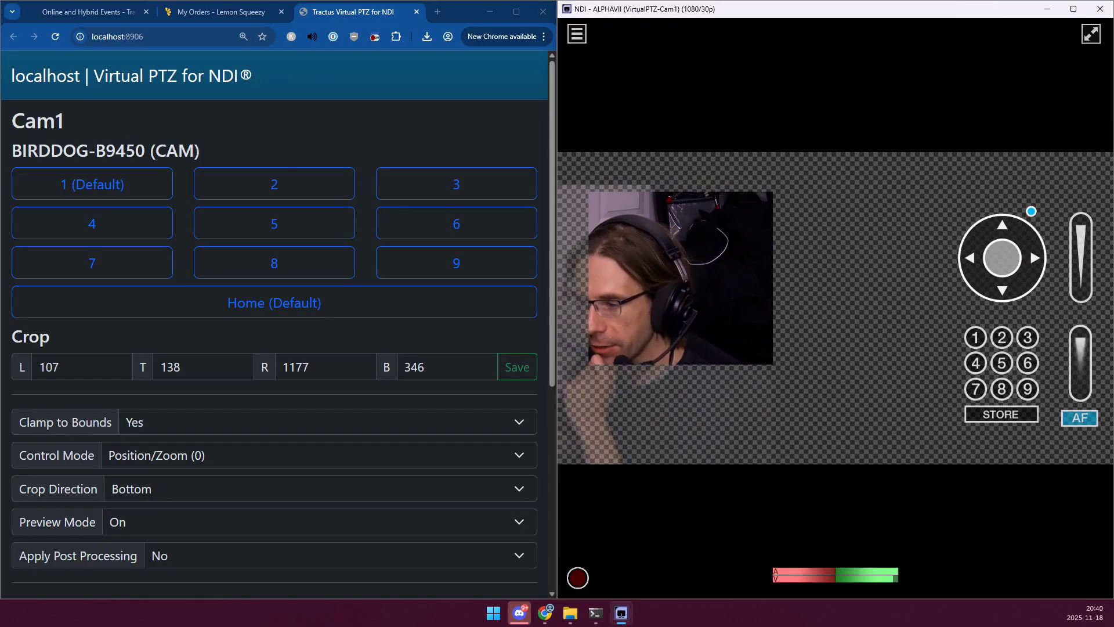
{"action": "left_click_drag", "start_coordinate": [1009, 254], "coordinate": [959, 269]}
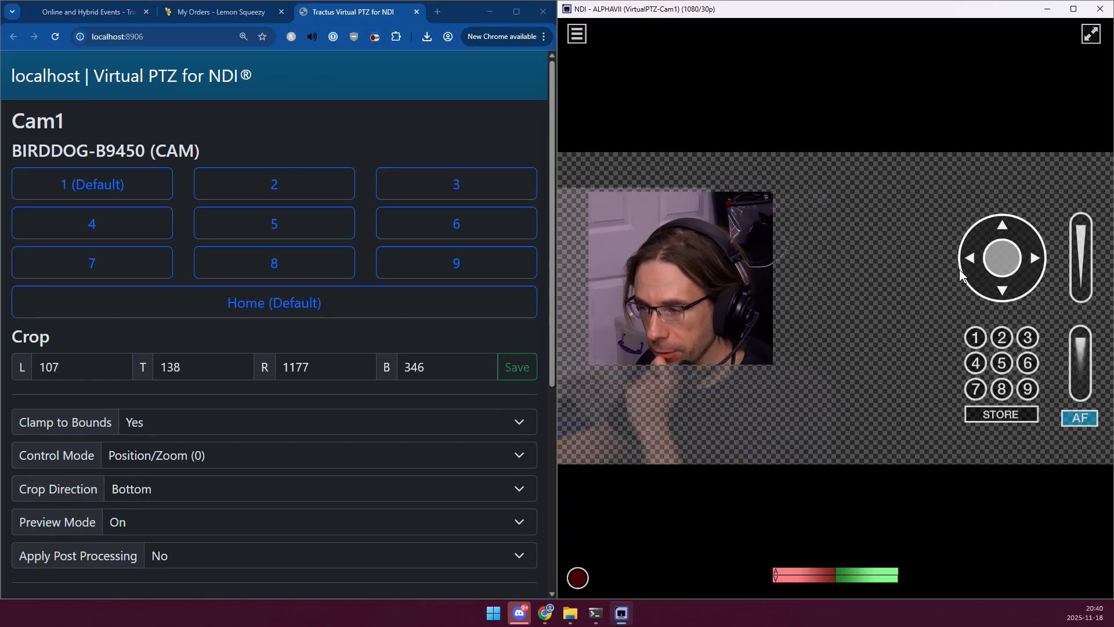
Try panning Cam1 with Clamp to Bounds set to No, and return the setting to Yes
{"action": "left_click", "coordinate": [169, 423]}
{"action": "left_click", "coordinate": [168, 445]}
{"action": "left_click_drag", "start_coordinate": [1002, 257], "coordinate": [1033, 255]}
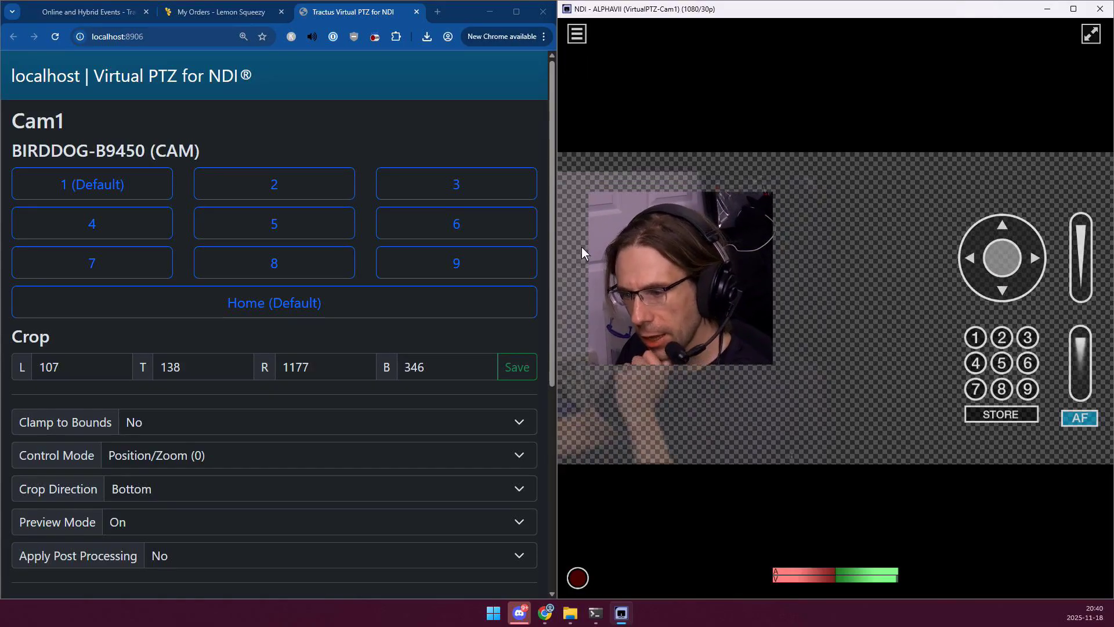
{"action": "left_click", "coordinate": [185, 429]}
{"action": "left_click", "coordinate": [181, 462]}
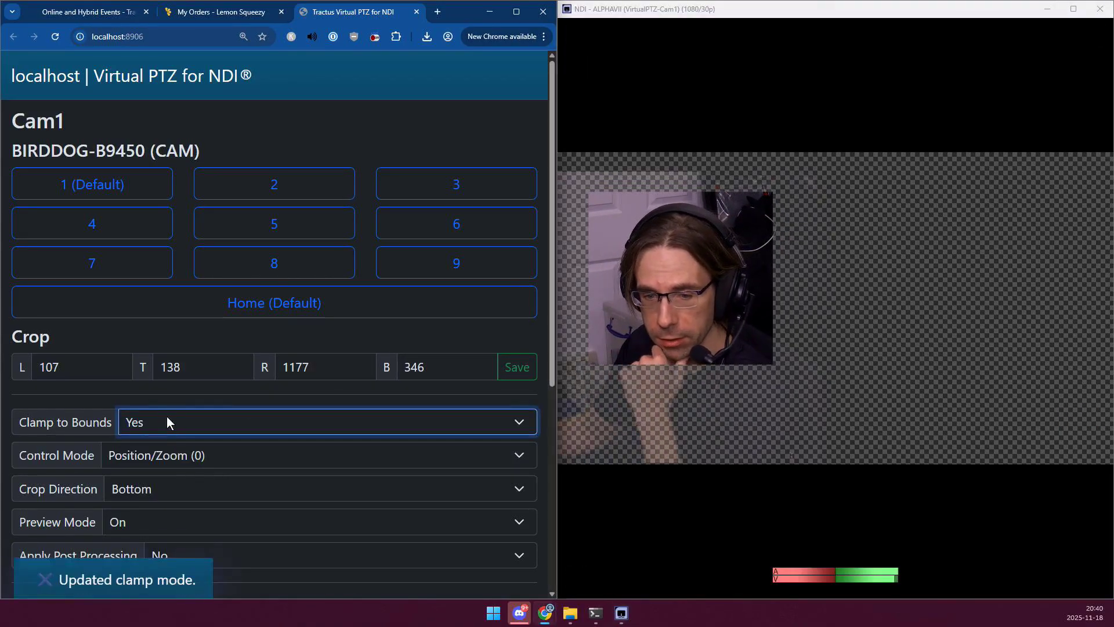
Fine-tune the presenter's framing in the crop window and save it as preset 3 on the Virtual PTZ page
{"action": "mouse_move", "coordinate": [773, 322]}
{"action": "left_click_drag", "start_coordinate": [1010, 261], "coordinate": [1002, 269]}
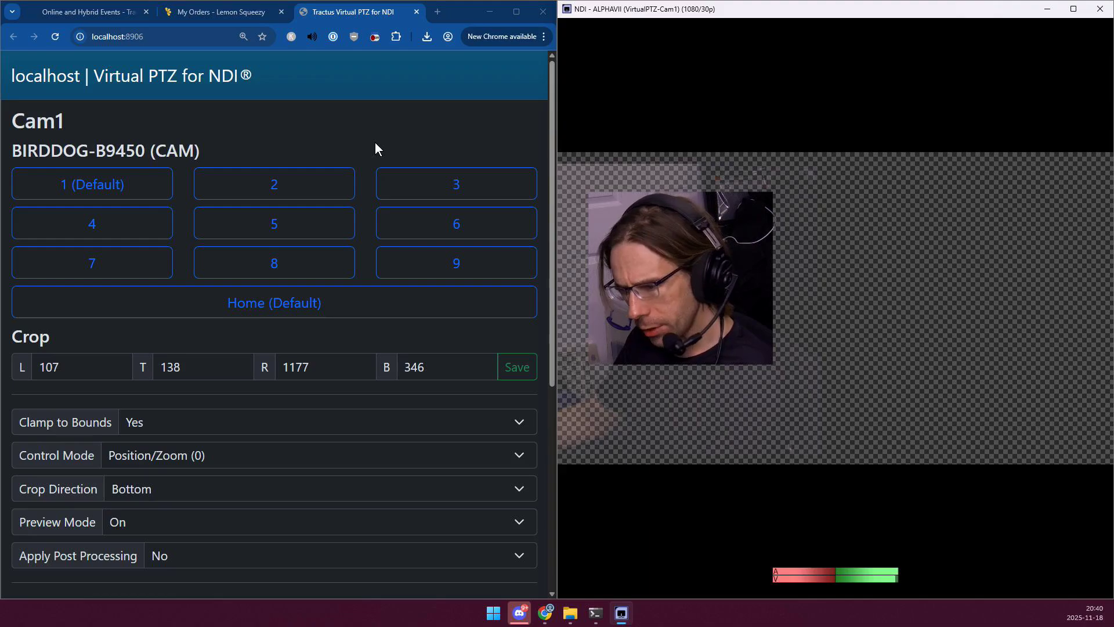
{"action": "left_click", "coordinate": [450, 184]}
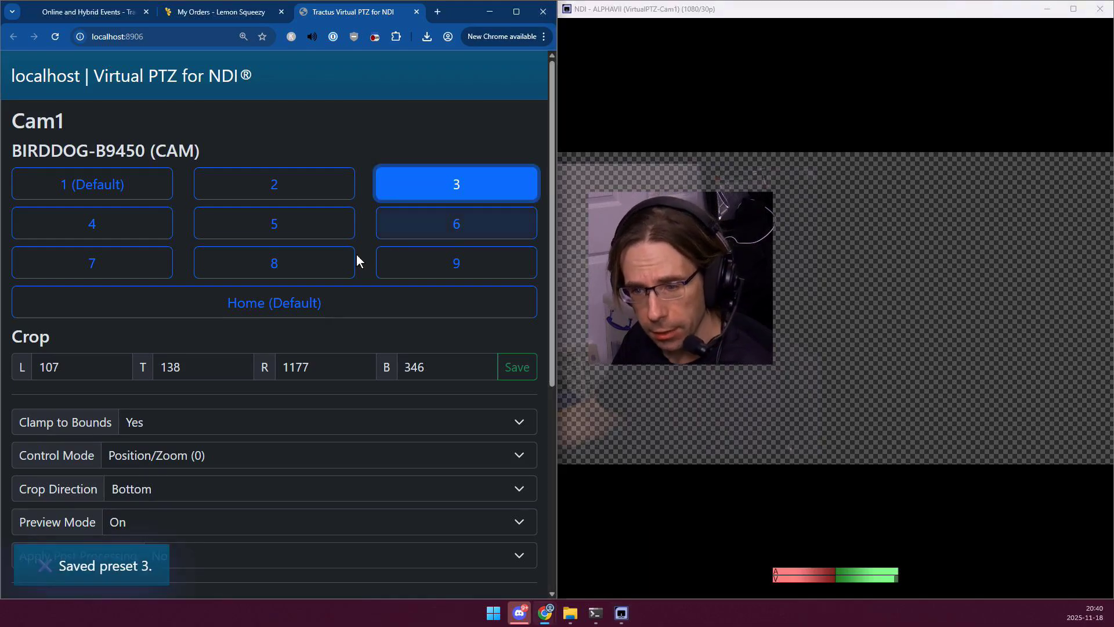
Recall presets 1, 2 and 3 in turn from NDI Studio Monitor, ending on the cropped framing
{"action": "mouse_move", "coordinate": [649, 308]}
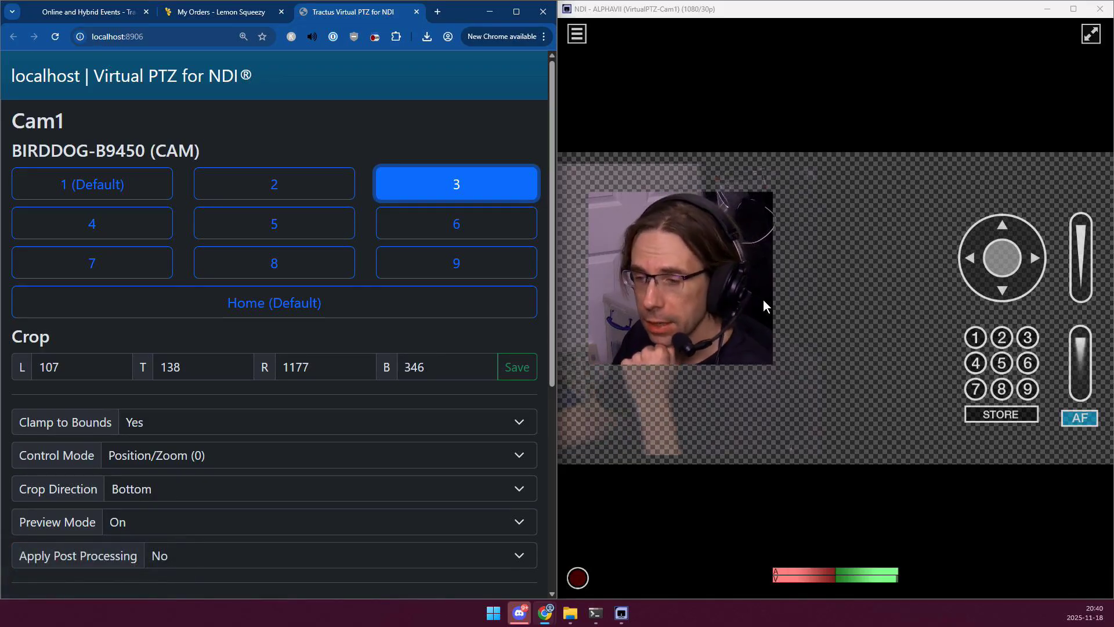
{"action": "left_click", "coordinate": [974, 339]}
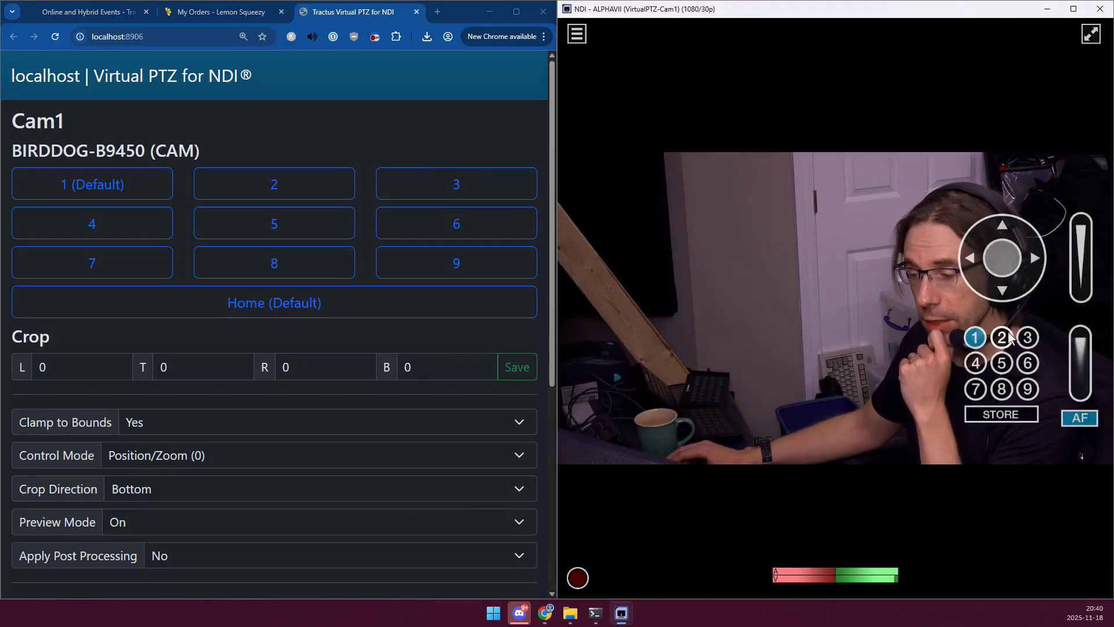
{"action": "left_click", "coordinate": [1008, 338]}
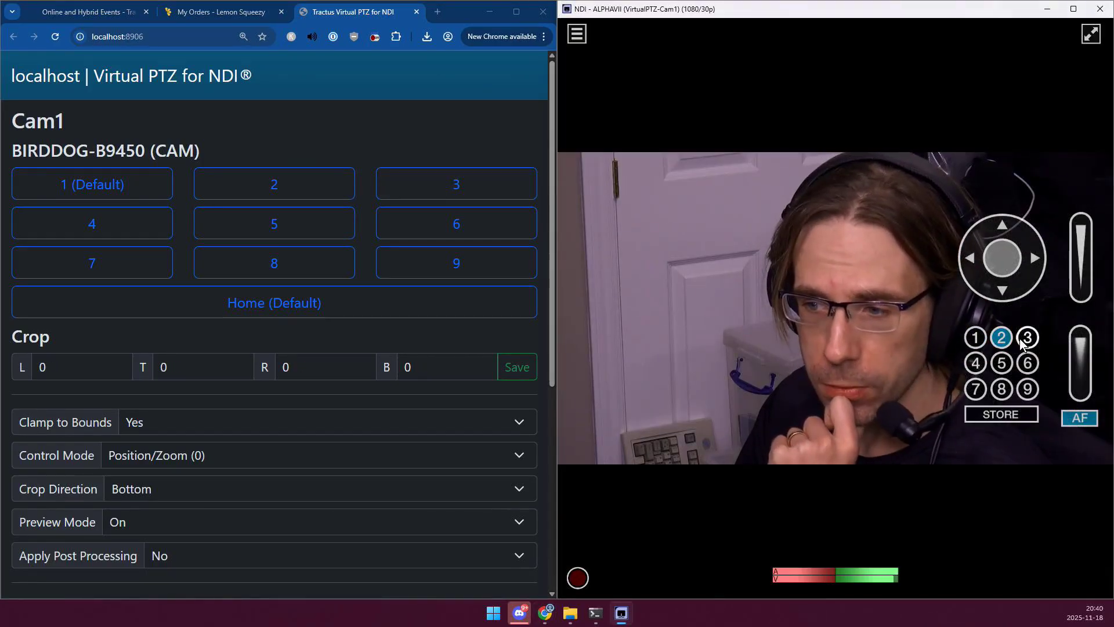
{"action": "left_click", "coordinate": [1026, 339]}
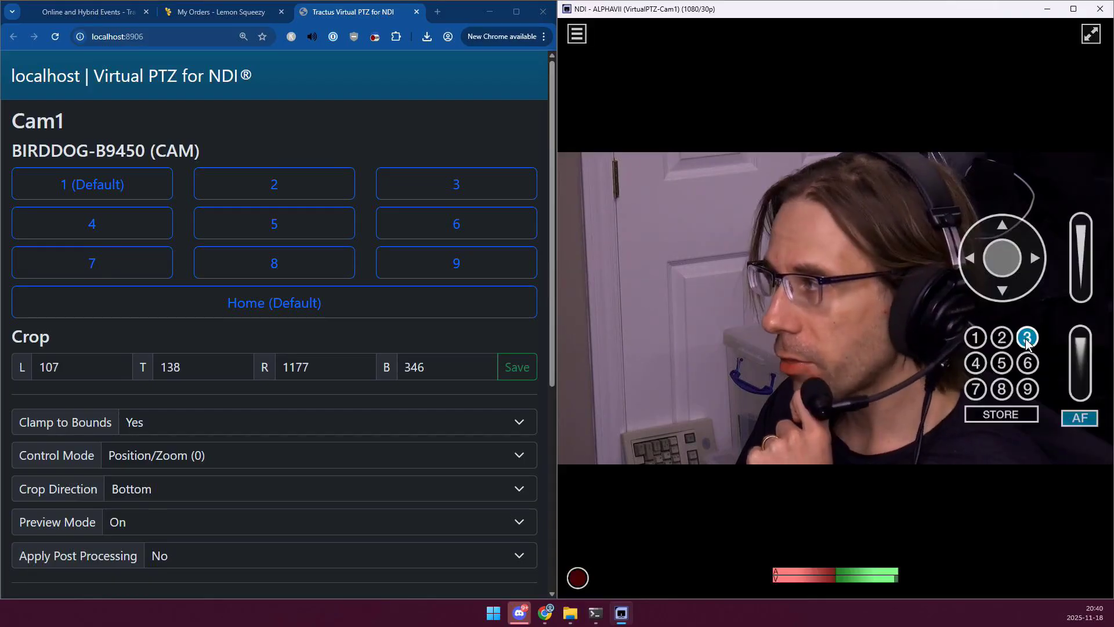
Turn off Preview Mode for Cam1 so only the cropped picture is output
{"action": "left_click", "coordinate": [176, 521]}
{"action": "left_click", "coordinate": [179, 542]}
{"action": "mouse_move", "coordinate": [807, 329]}
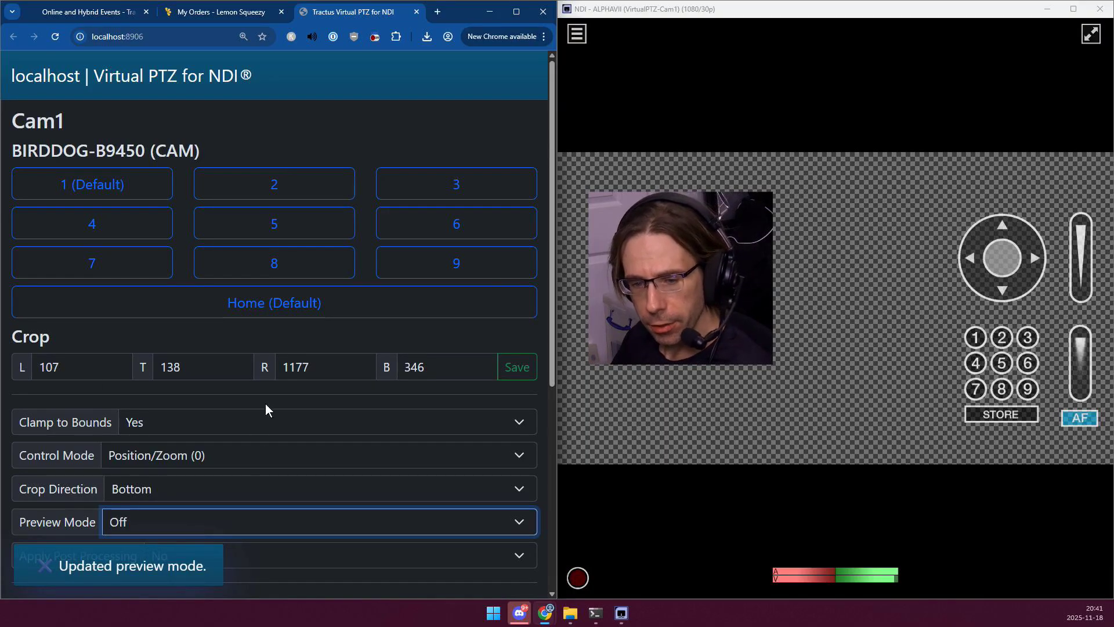
{"action": "scroll", "coordinate": [265, 404], "scroll_direction": "down", "scroll_amount": 2}
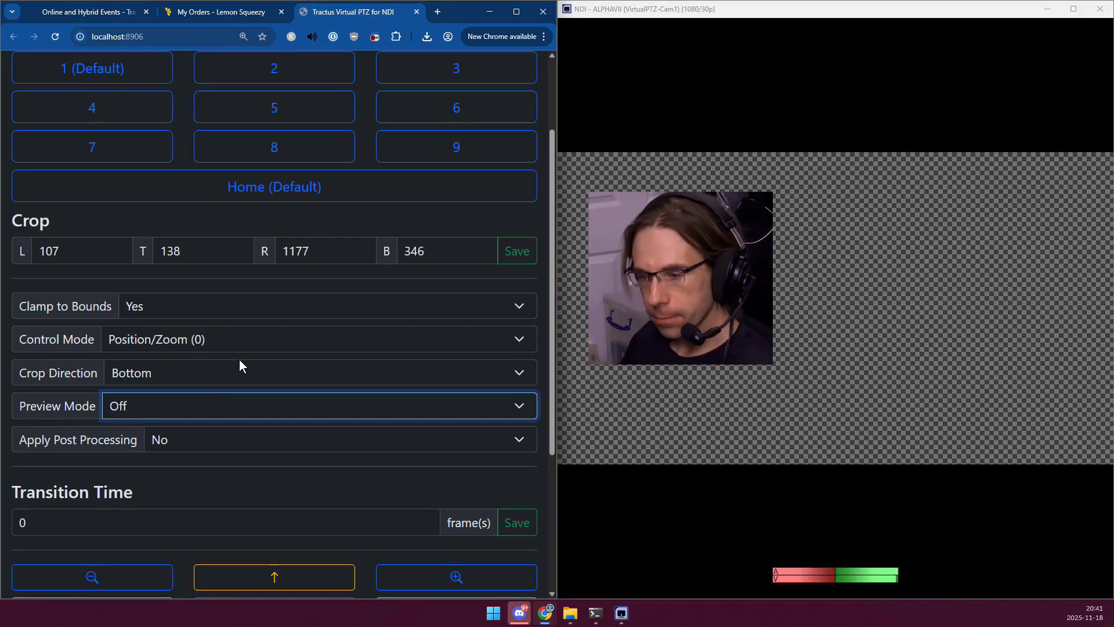
Set Cam1's transition time to 45 frames and save it
{"action": "left_click", "coordinate": [75, 529]}
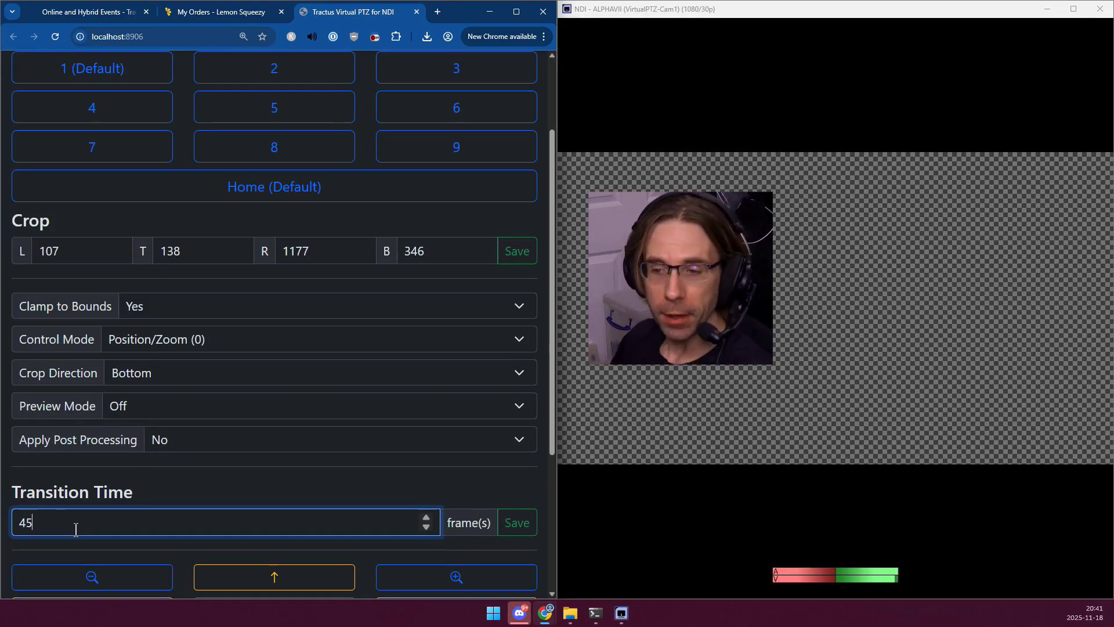
{"action": "left_click", "coordinate": [523, 524]}
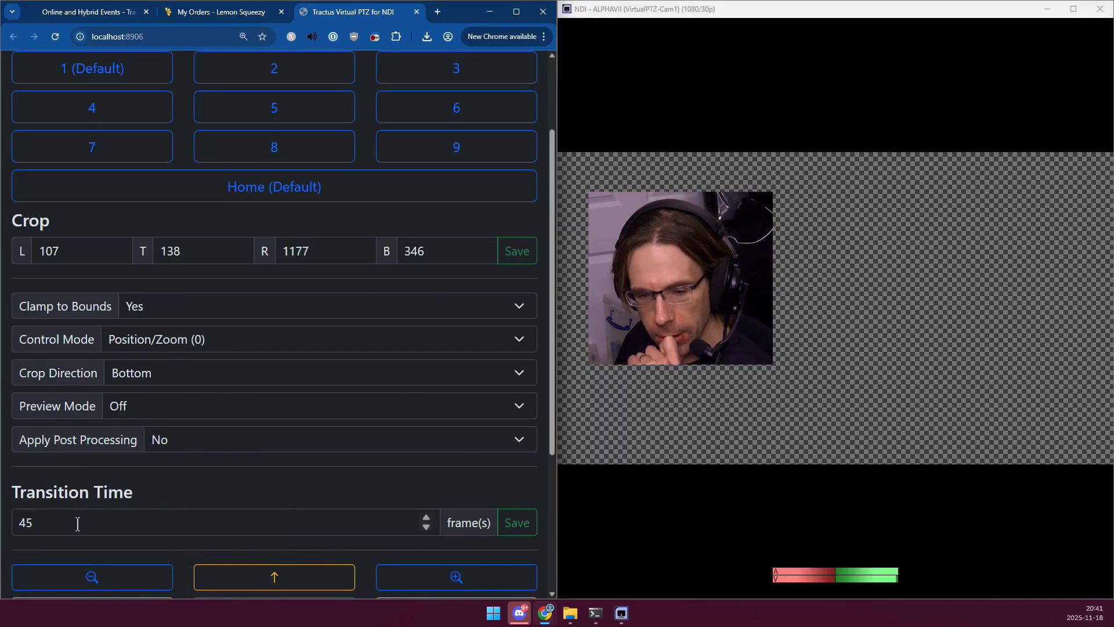
Recall Cam1's presets 2, 3 and 1, and load preset 3 again, to watch the animated transitions between framings
{"action": "scroll", "coordinate": [340, 444], "scroll_direction": "up", "scroll_amount": 2}
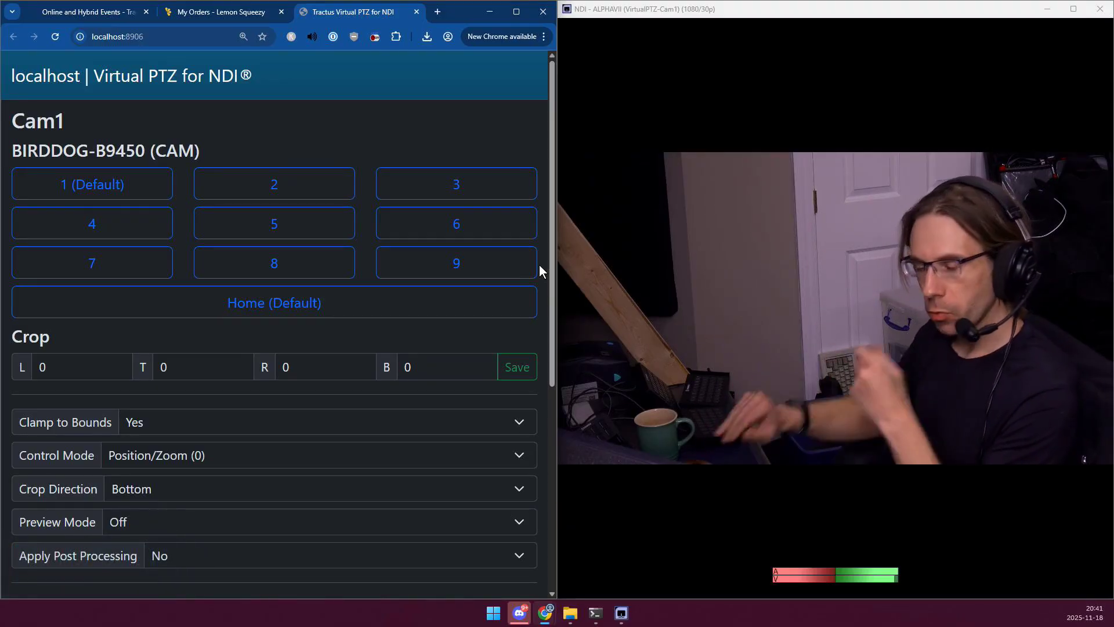
{"action": "left_click", "coordinate": [292, 178]}
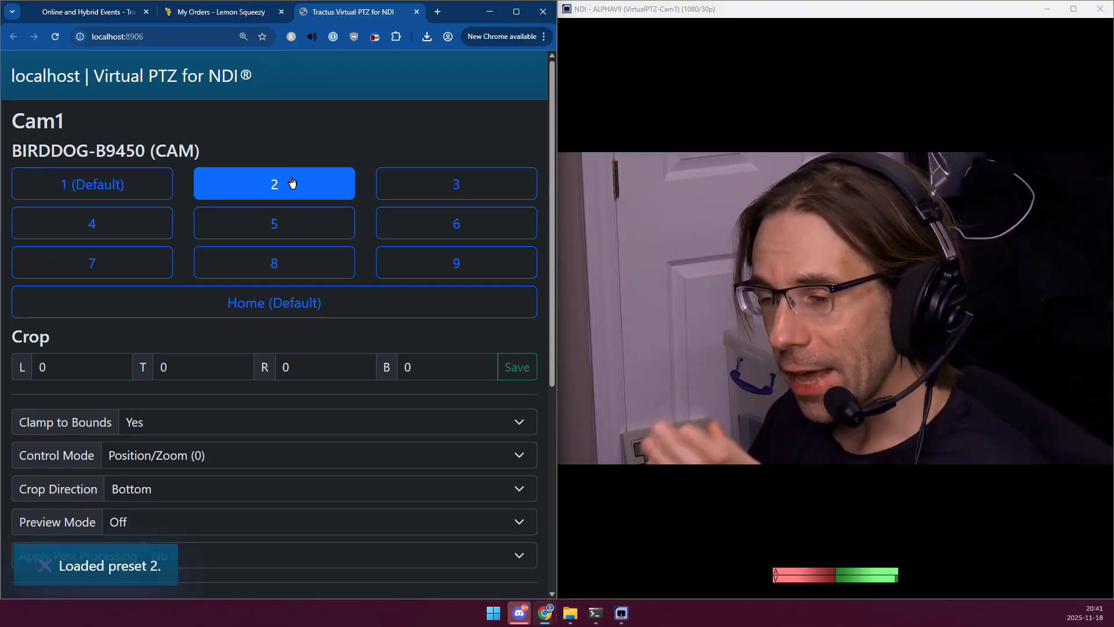
{"action": "left_click", "coordinate": [403, 187]}
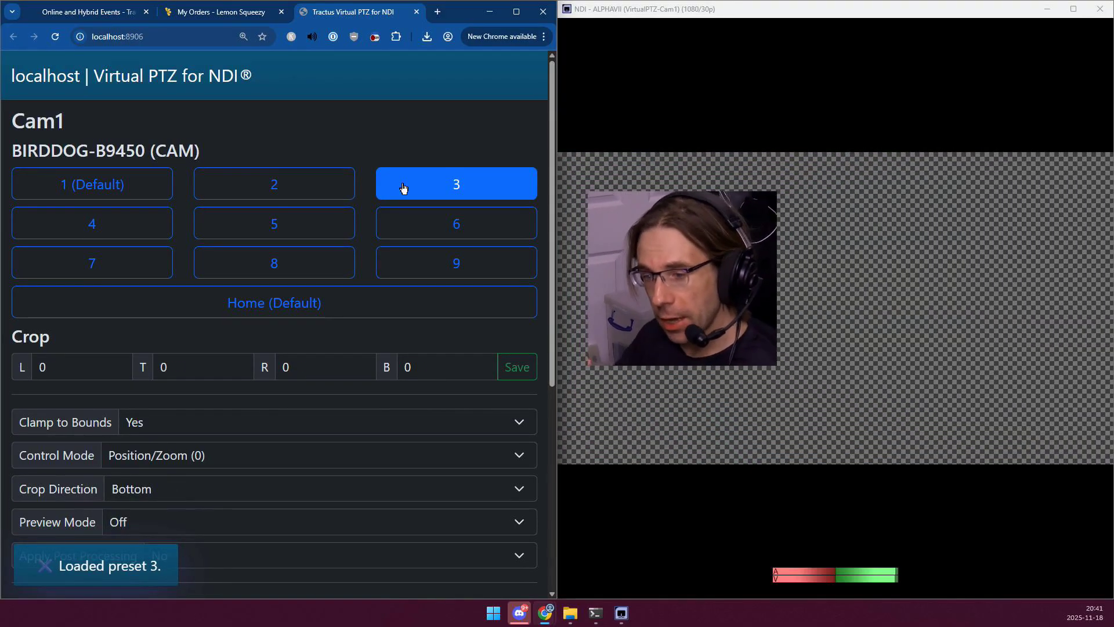
{"action": "left_click", "coordinate": [148, 191]}
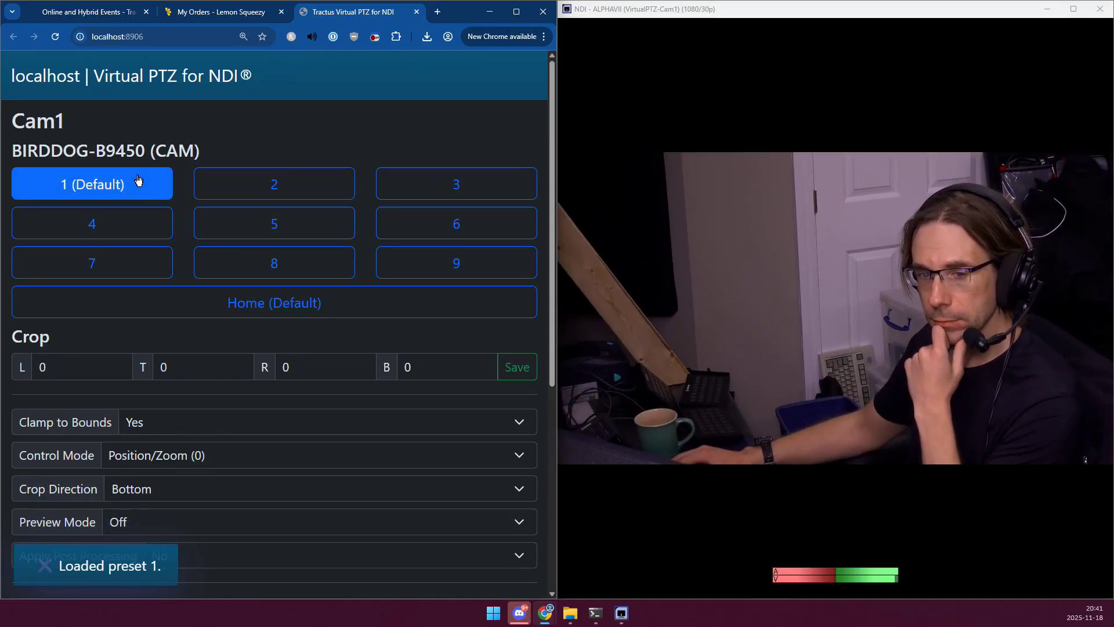
{"action": "scroll", "coordinate": [301, 138], "scroll_direction": "down", "scroll_amount": 5}
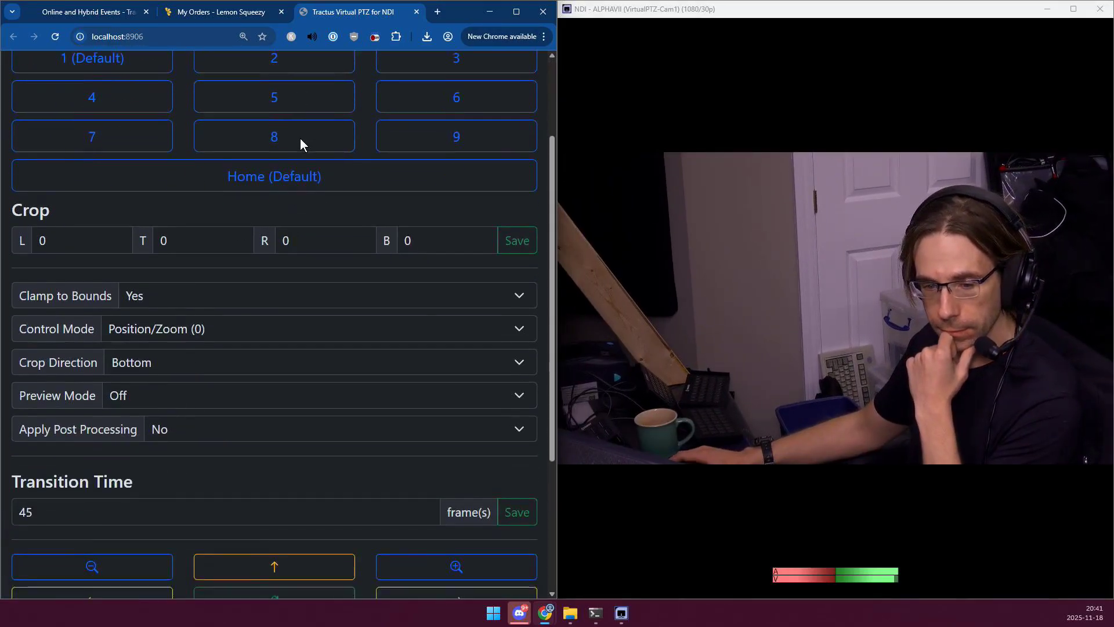
{"action": "scroll", "coordinate": [149, 256], "scroll_direction": "up", "scroll_amount": 4}
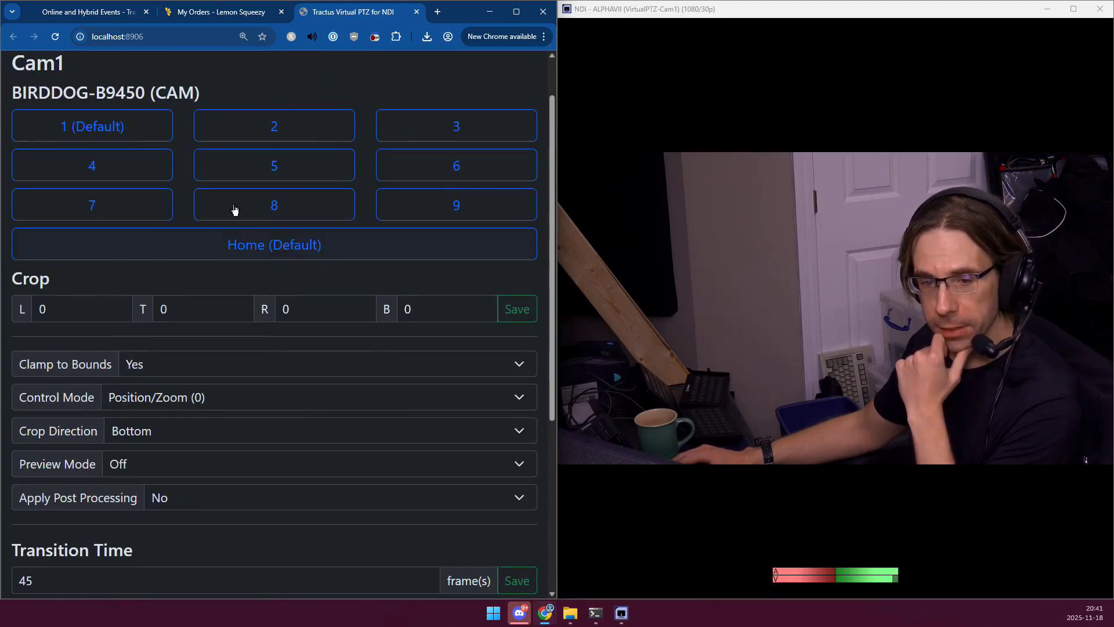
{"action": "left_click", "coordinate": [423, 136]}
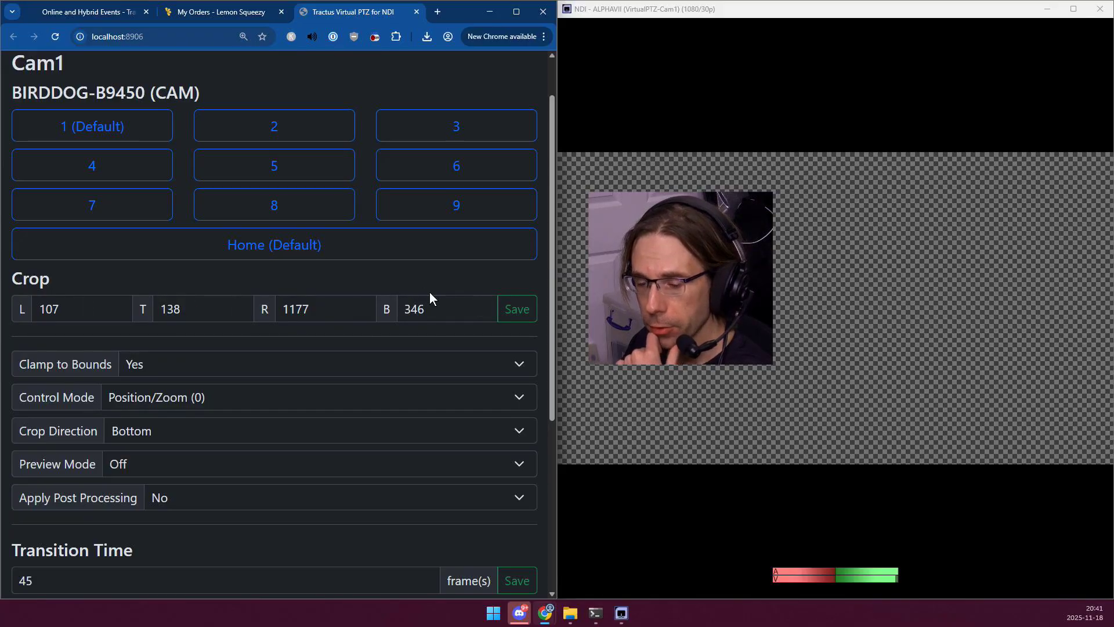
Pan Cam1 horizontally within its cropped window, and close its output settings to return to the output list
{"action": "scroll", "coordinate": [430, 298], "scroll_direction": "down", "scroll_amount": 4}
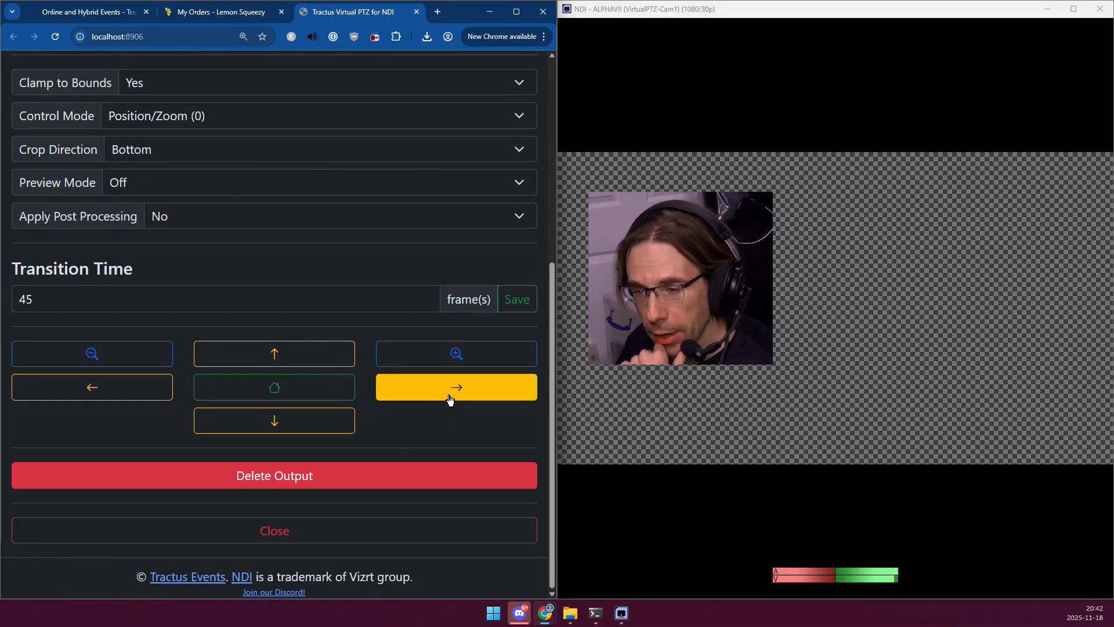
{"action": "left_click", "coordinate": [139, 398]}
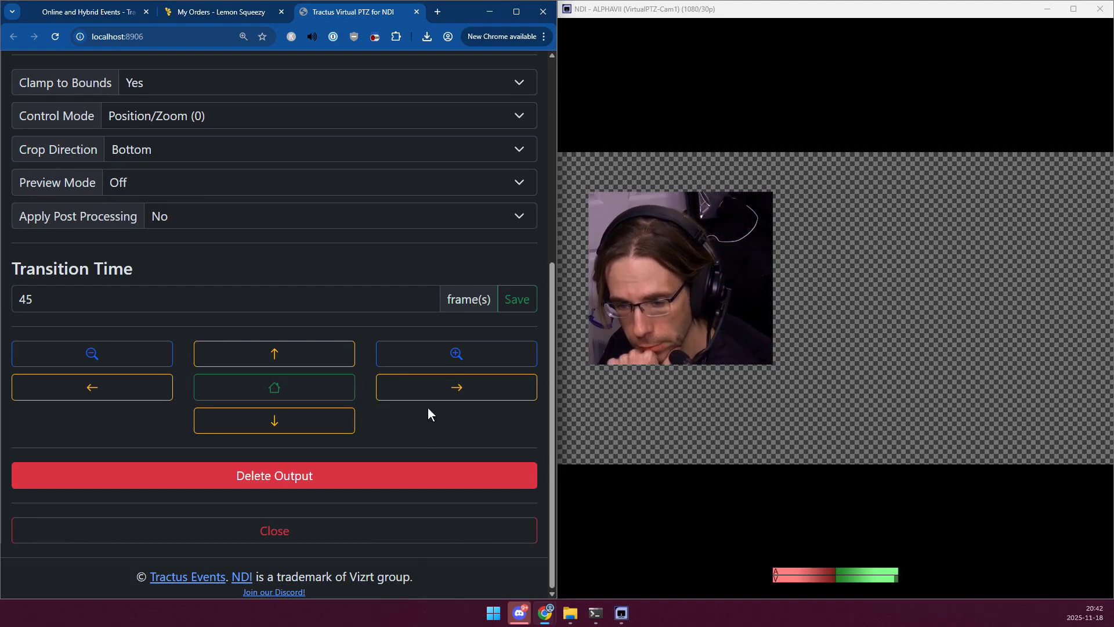
{"action": "left_click", "coordinate": [344, 532]}
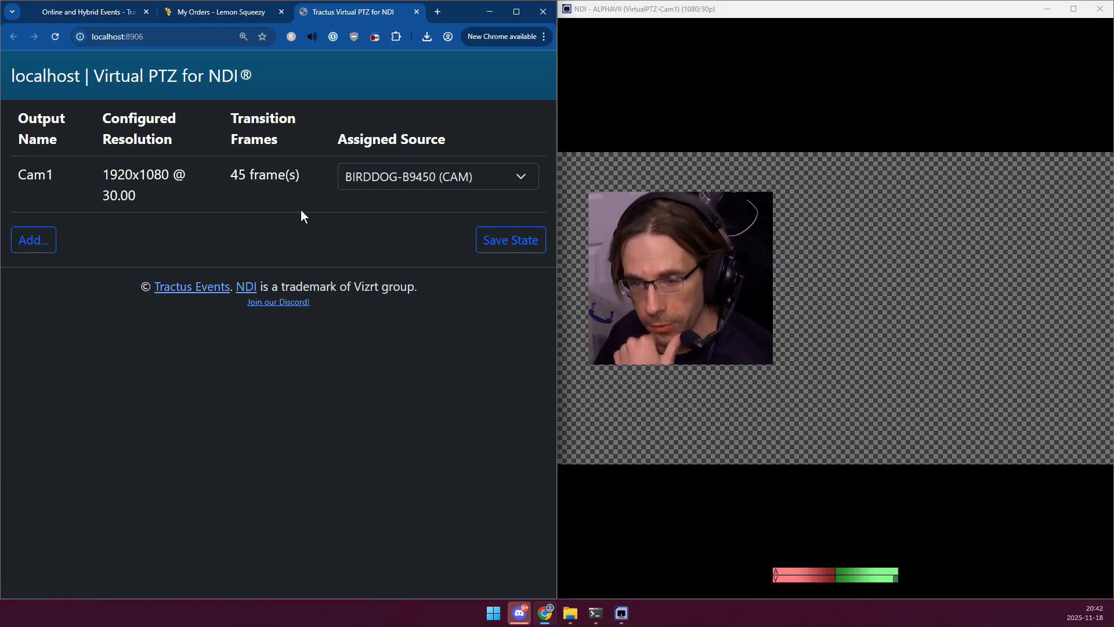
Add a virtual PTZ output named Screen at 1920x1080, 30.00 fps, sourced from PPT2 (Intel Graphics 1), with Clamp to Bounds set to Yes
{"action": "left_click", "coordinate": [51, 241]}
{"action": "double_click", "coordinate": [263, 129]}
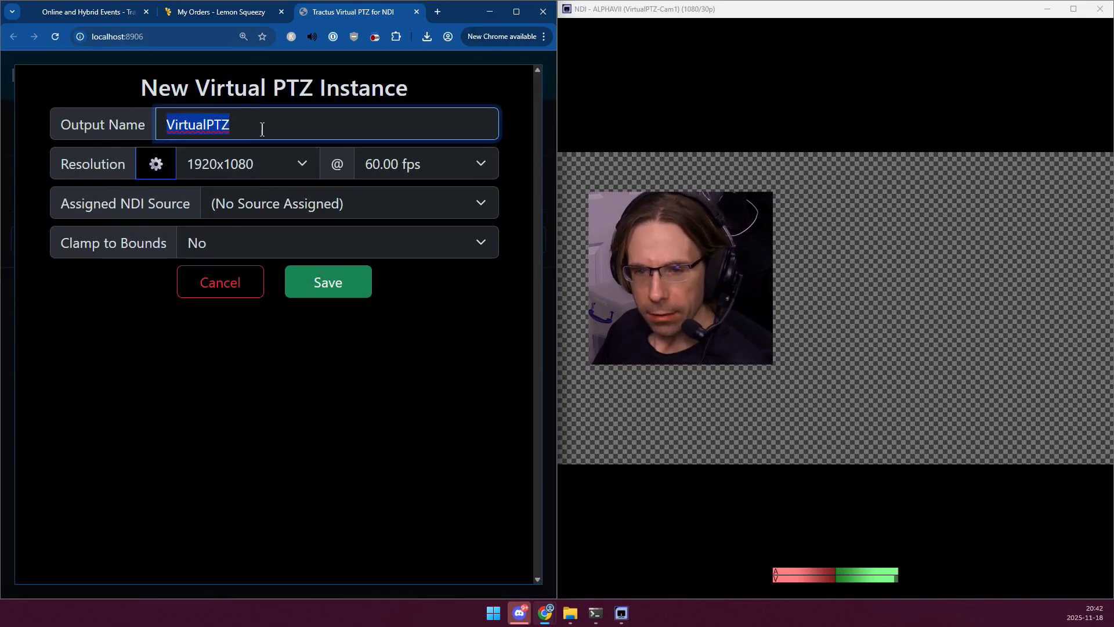
{"action": "type", "text": "Screen"}
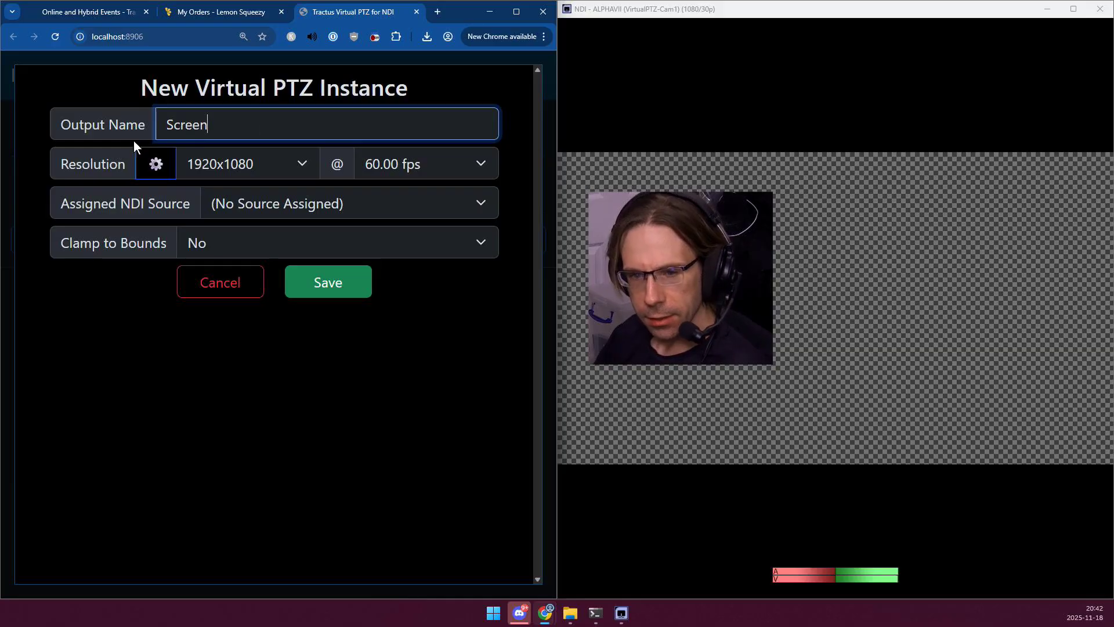
{"action": "left_click", "coordinate": [396, 160]}
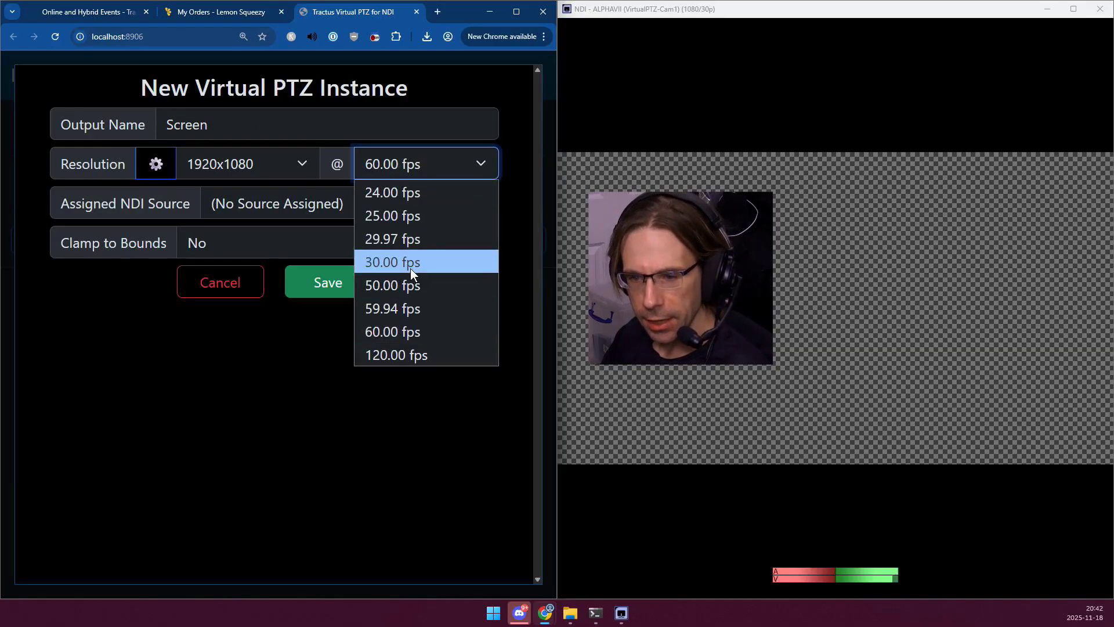
{"action": "left_click", "coordinate": [410, 265]}
{"action": "left_click", "coordinate": [277, 206]}
{"action": "left_click", "coordinate": [274, 523]}
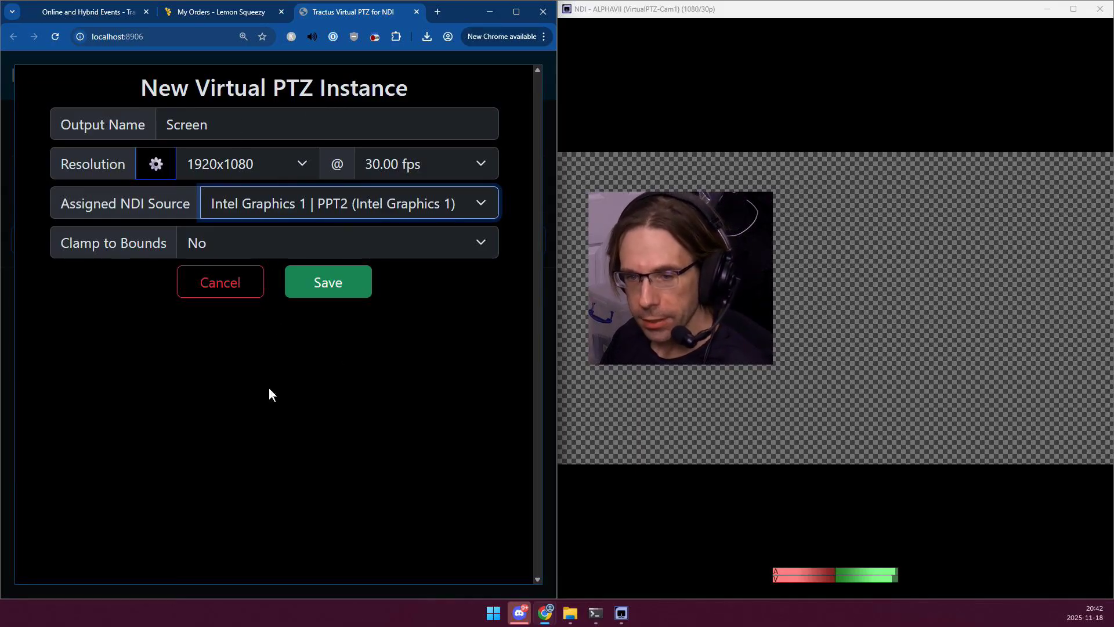
{"action": "left_click", "coordinate": [244, 238]}
{"action": "left_click", "coordinate": [287, 294]}
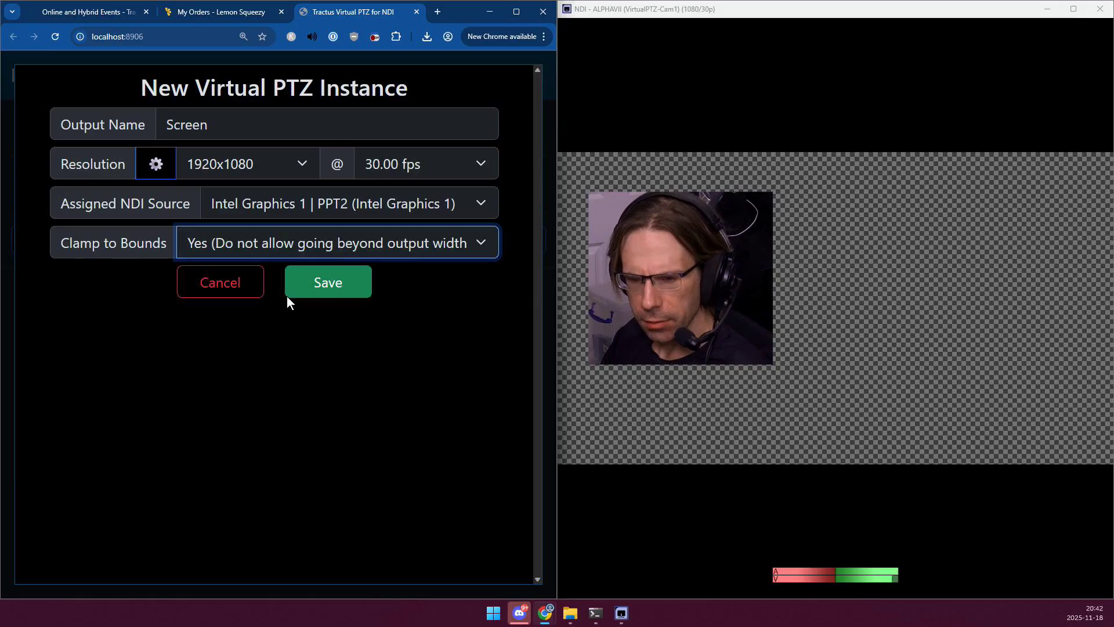
{"action": "left_click", "coordinate": [357, 287]}
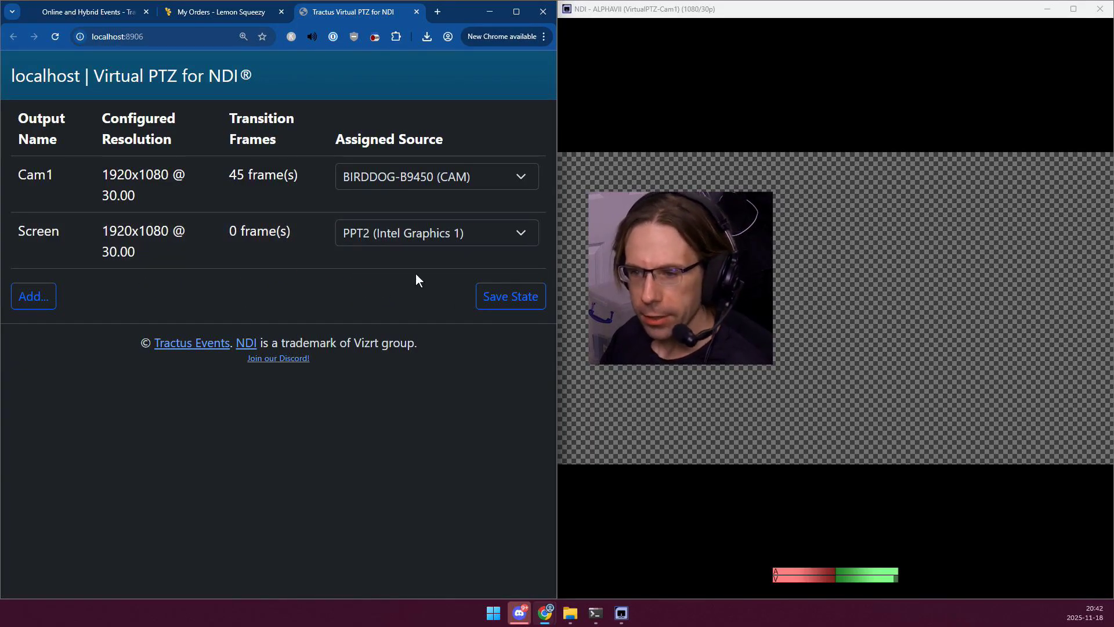
Switch NDI Studio Monitor to the VirtualPTZ-Screen source
{"action": "right_click", "coordinate": [680, 183]}
{"action": "mouse_move", "coordinate": [731, 188]}
{"action": "left_click", "coordinate": [847, 200]}
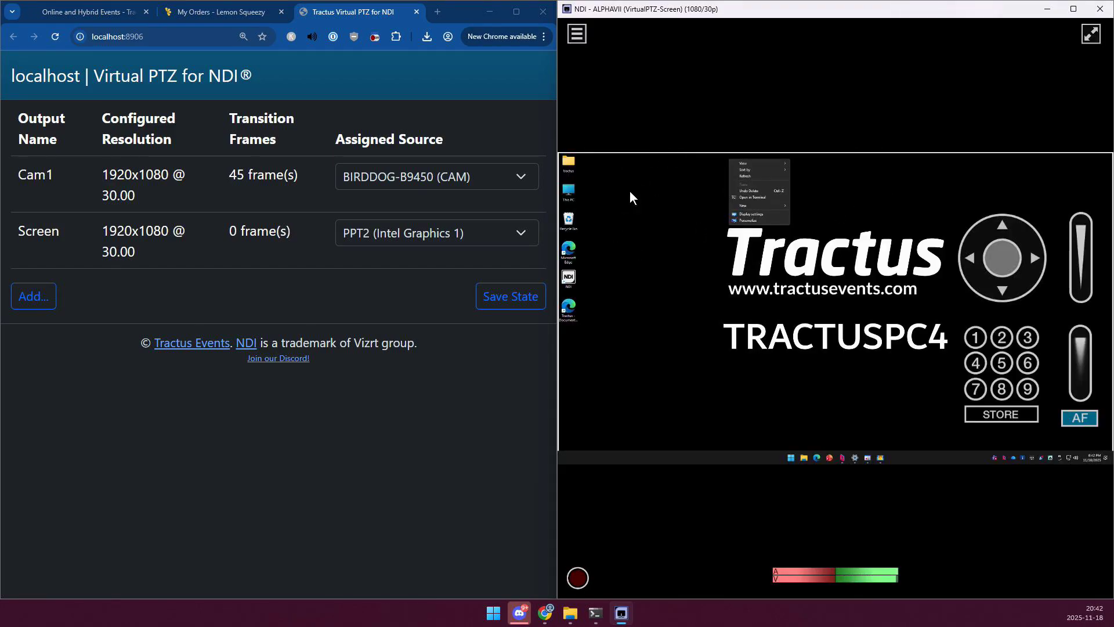
{"action": "left_click", "coordinate": [270, 293]}
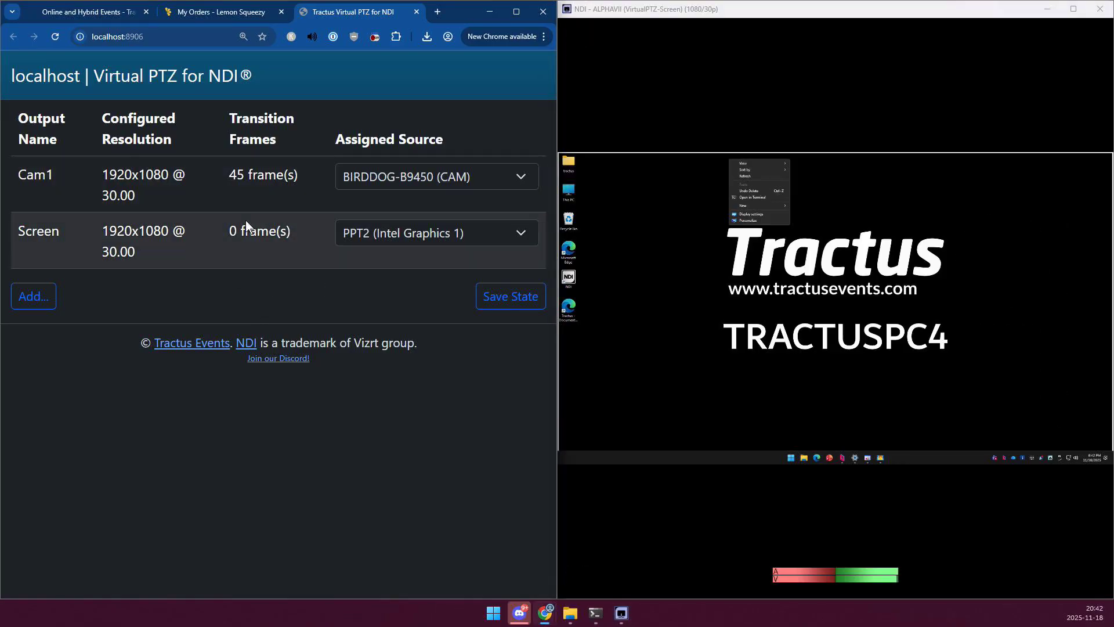
Zoom in on the Tractus text in NDI Studio Monitor, store that framing as preset 2, and recall the full-frame preset 1
{"action": "mouse_move", "coordinate": [860, 219]}
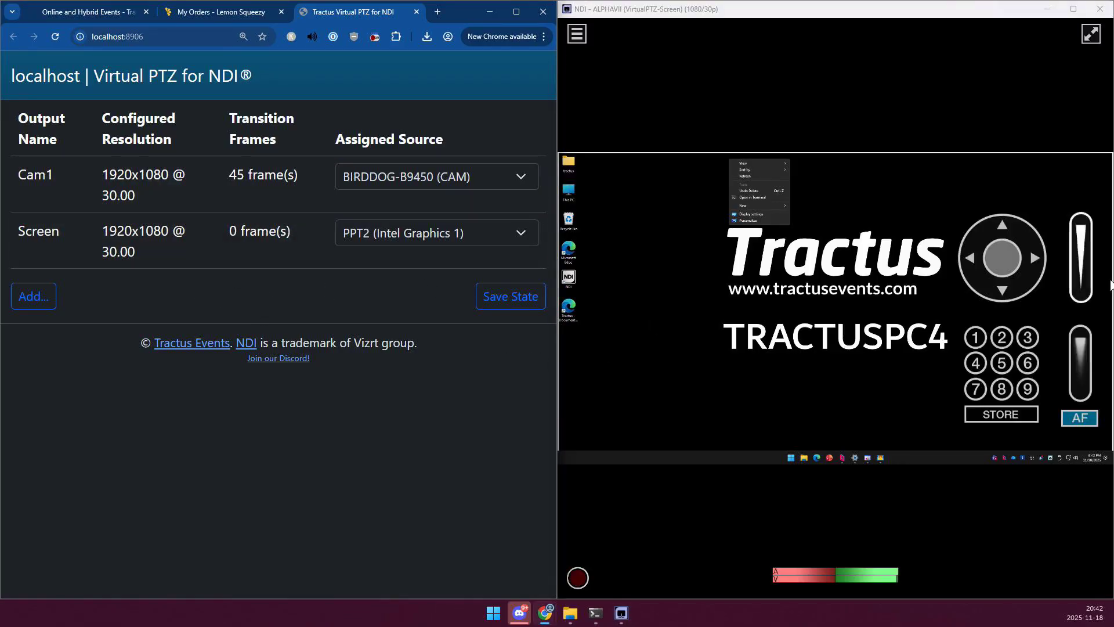
{"action": "left_click_drag", "start_coordinate": [1080, 266], "coordinate": [1081, 211]}
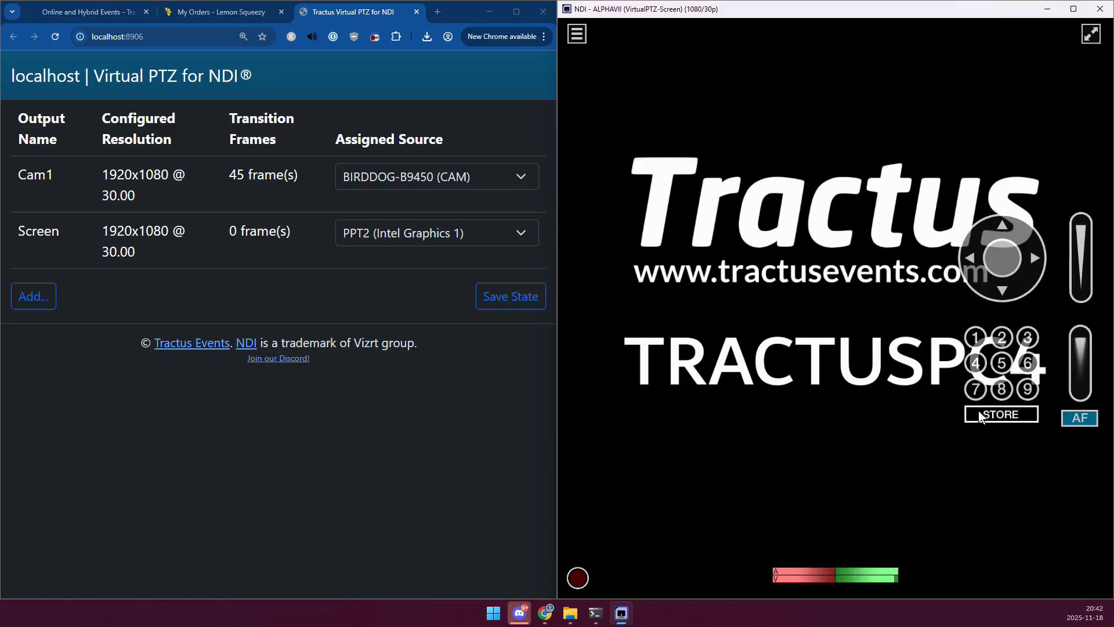
{"action": "left_click", "coordinate": [979, 414]}
{"action": "left_click", "coordinate": [976, 336]}
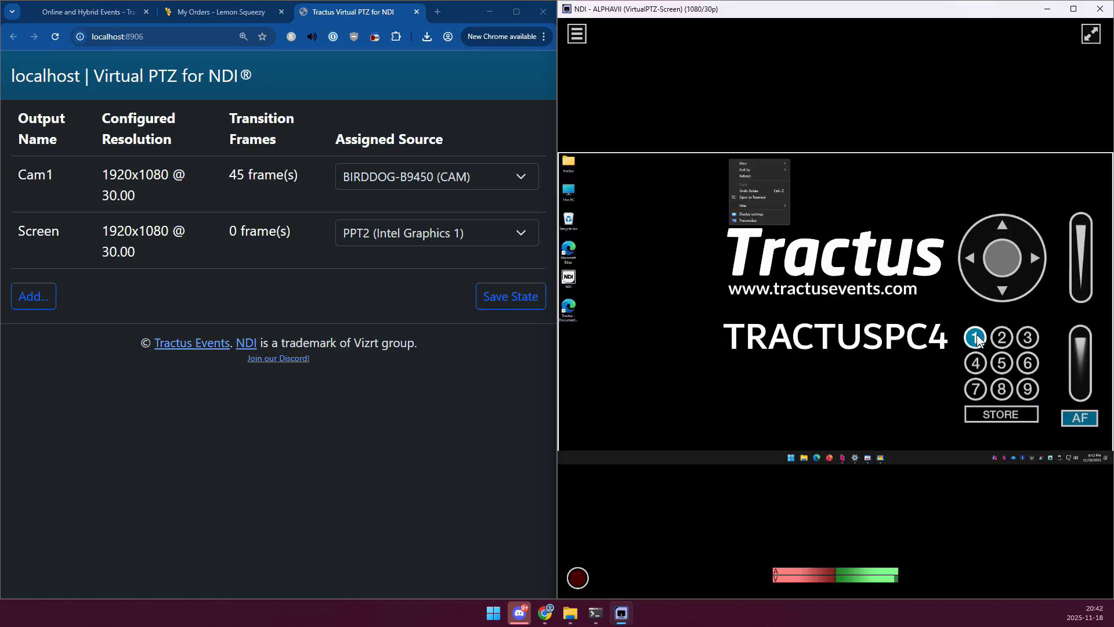
Open the Screen output's settings in Virtual PTZ, set its transition time to 60 frames and save it
{"action": "left_click", "coordinate": [106, 221]}
{"action": "scroll", "coordinate": [213, 438], "scroll_direction": "down", "scroll_amount": 5}
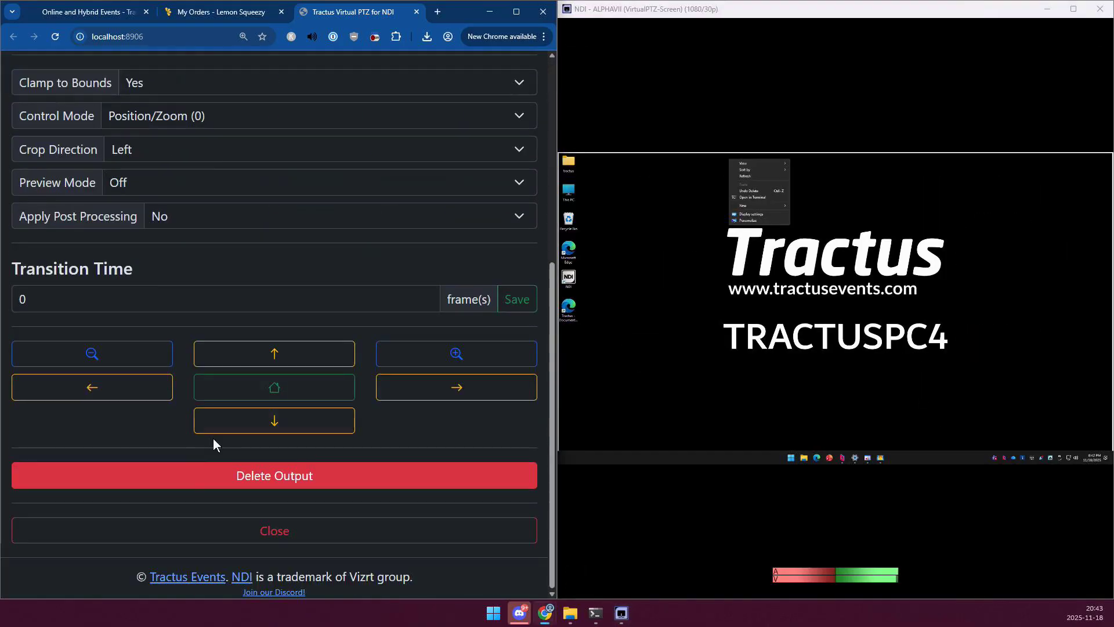
{"action": "left_click", "coordinate": [143, 286]}
{"action": "key", "text": "ctrl+a"}
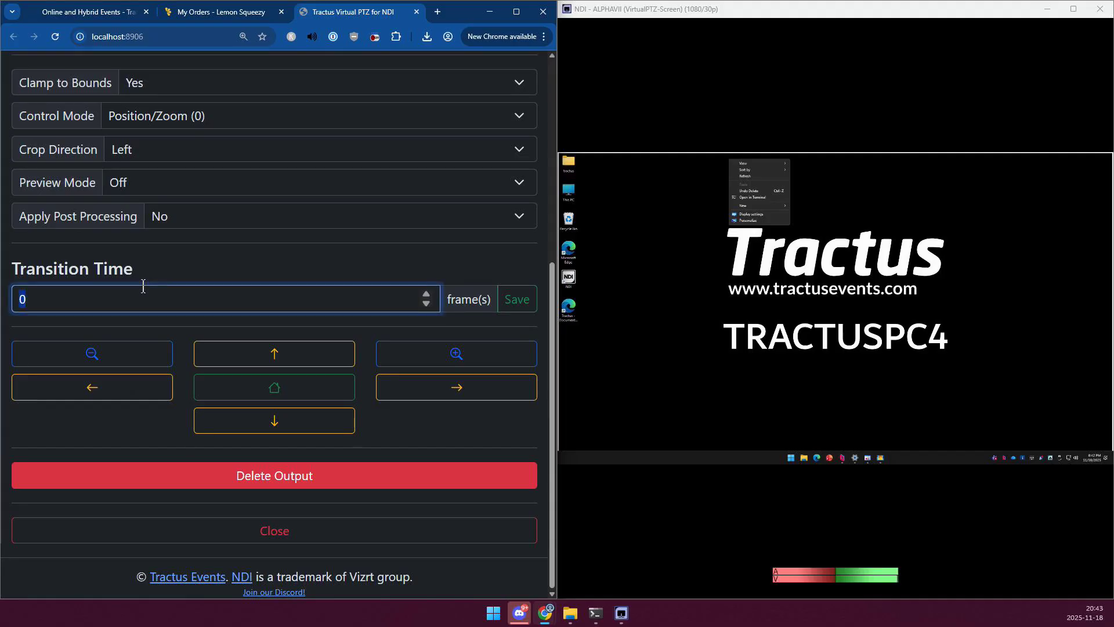
{"action": "type", "text": "60"}
{"action": "key", "text": "Tab"}
{"action": "key", "text": "Return"}
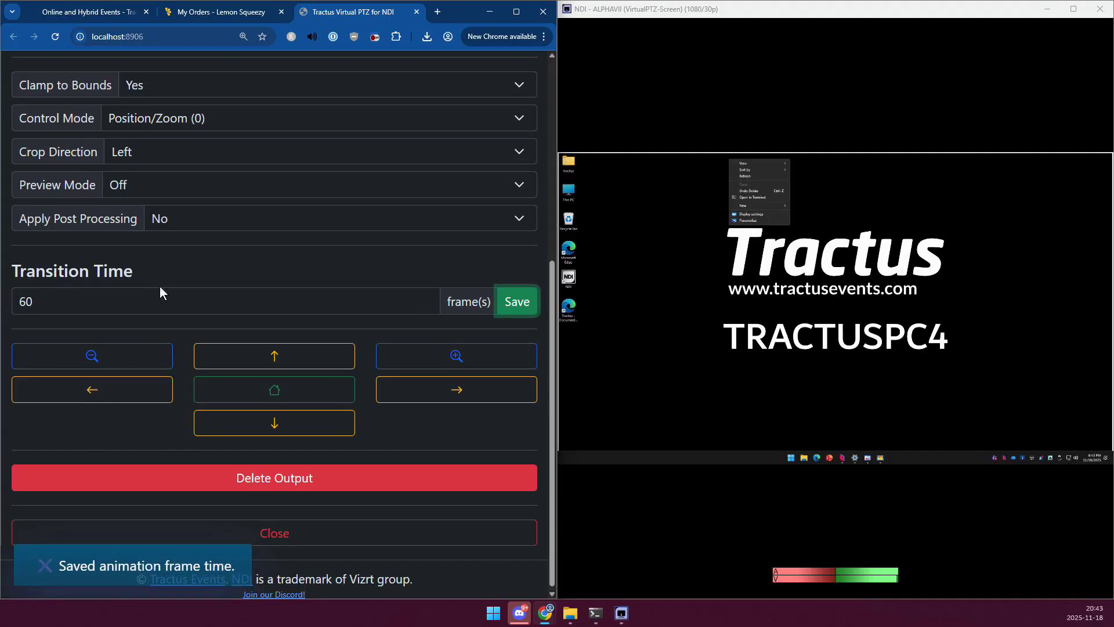
Preview the Screen output's transition by recalling presets 1, 2 and 1 again, and close its settings
{"action": "scroll", "coordinate": [159, 287], "scroll_direction": "up", "scroll_amount": 6}
{"action": "left_click", "coordinate": [119, 193]}
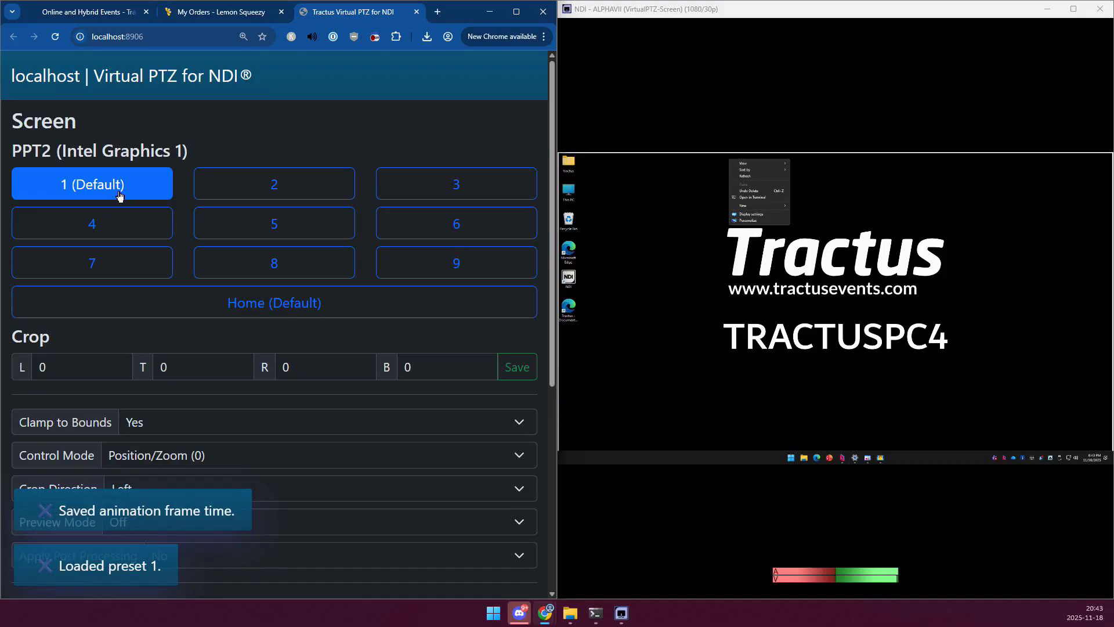
{"action": "left_click", "coordinate": [250, 186]}
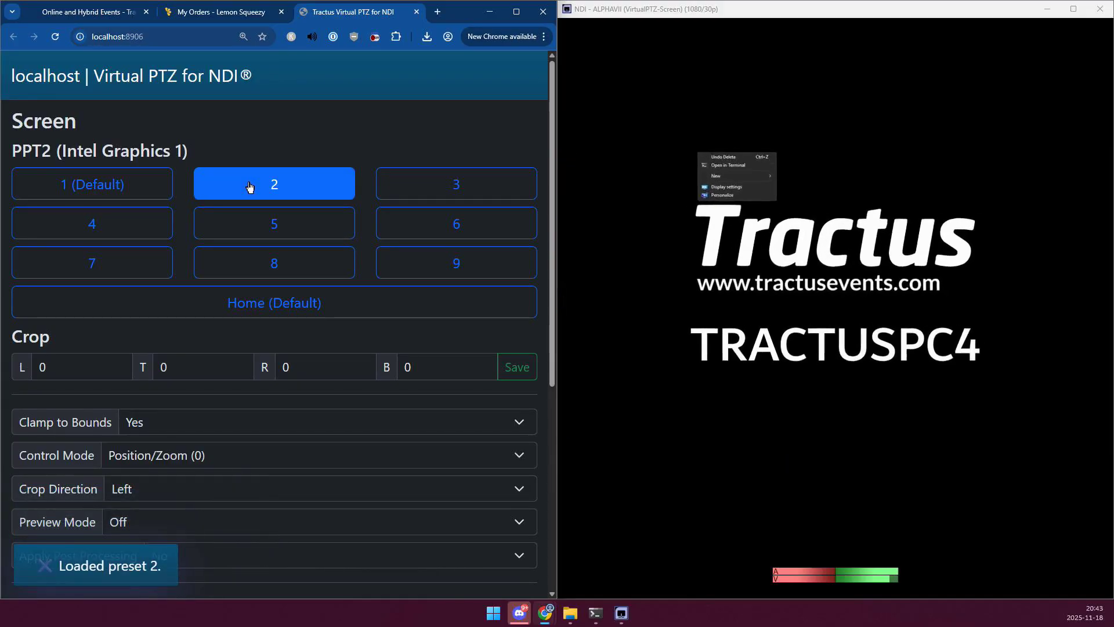
{"action": "left_click", "coordinate": [88, 191]}
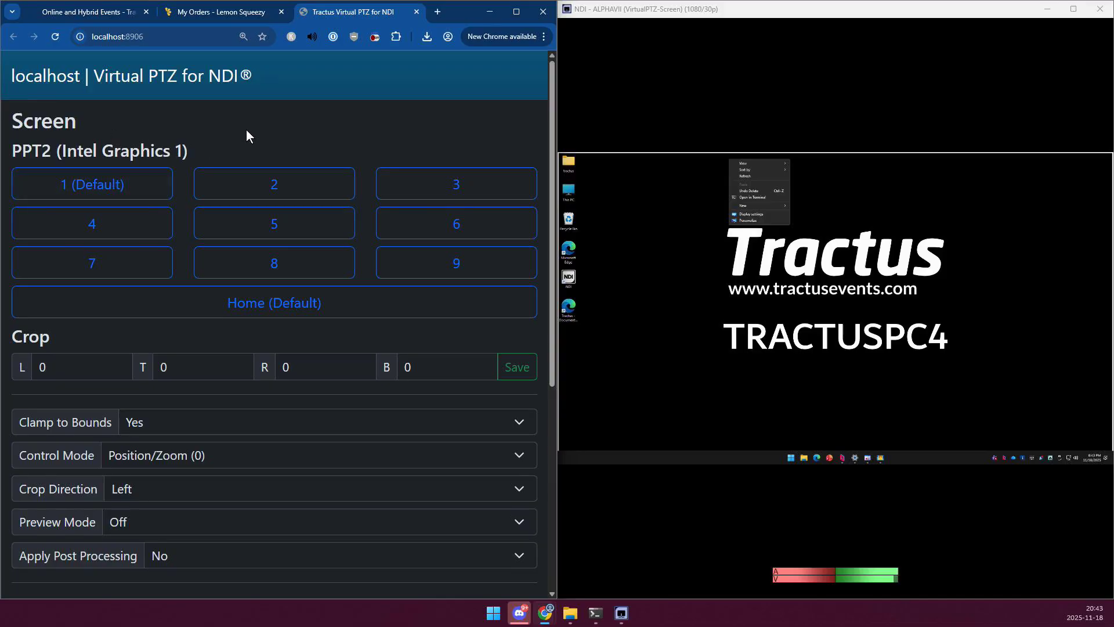
{"action": "scroll", "coordinate": [273, 406], "scroll_direction": "down", "scroll_amount": 5}
{"action": "left_click", "coordinate": [273, 529]}
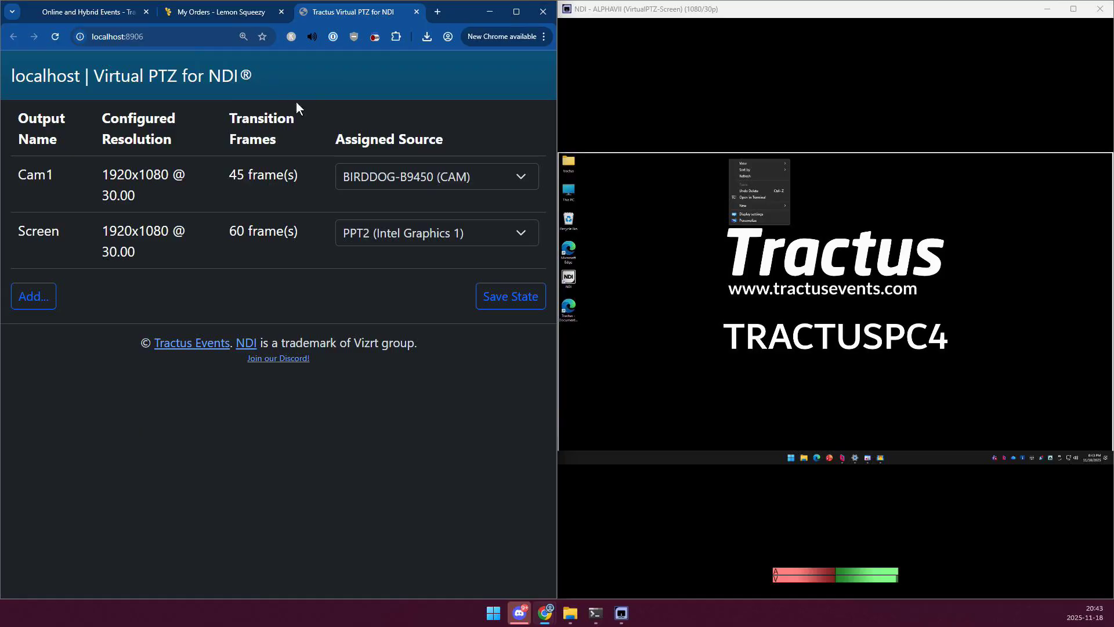
Maximize the browser window and examine the VSYNC and RENDER timing statistics on the Performance page
{"action": "left_click", "coordinate": [517, 15]}
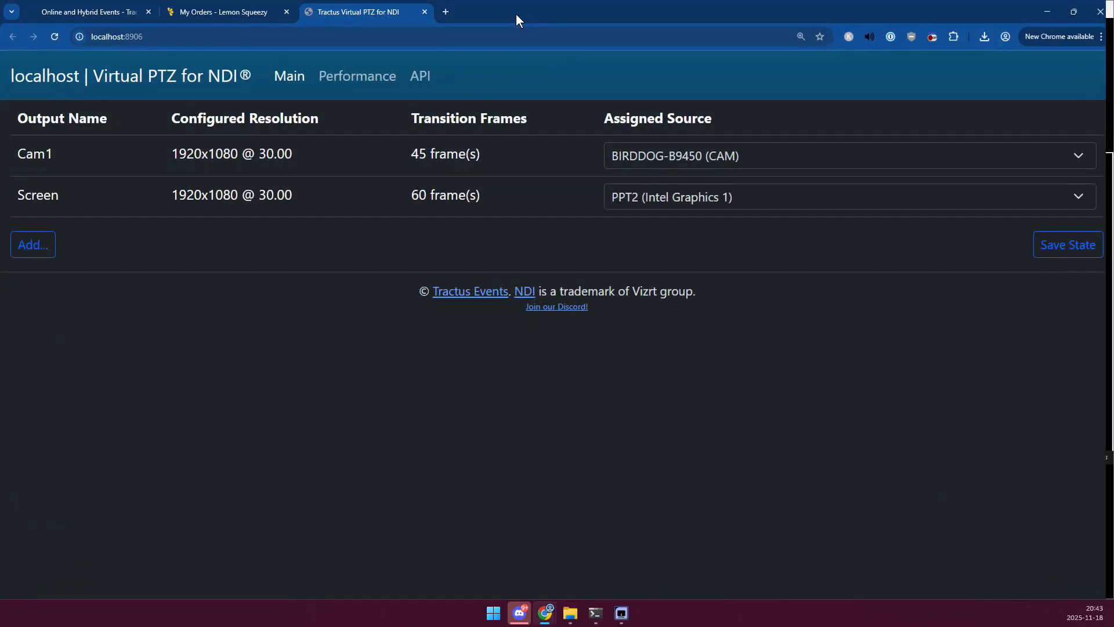
{"action": "left_click", "coordinate": [354, 75]}
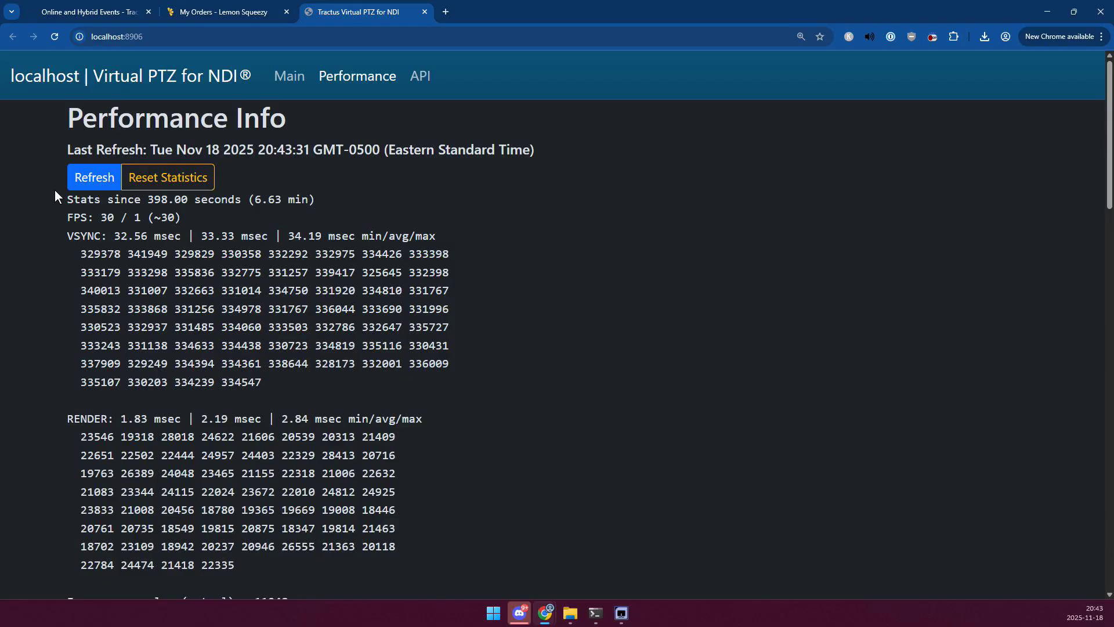
{"action": "left_click_drag", "start_coordinate": [66, 236], "coordinate": [315, 377]}
{"action": "scroll", "coordinate": [136, 323], "scroll_direction": "down", "scroll_amount": 1}
{"action": "left_click_drag", "start_coordinate": [67, 361], "coordinate": [337, 456]}
{"action": "left_click", "coordinate": [337, 503]}
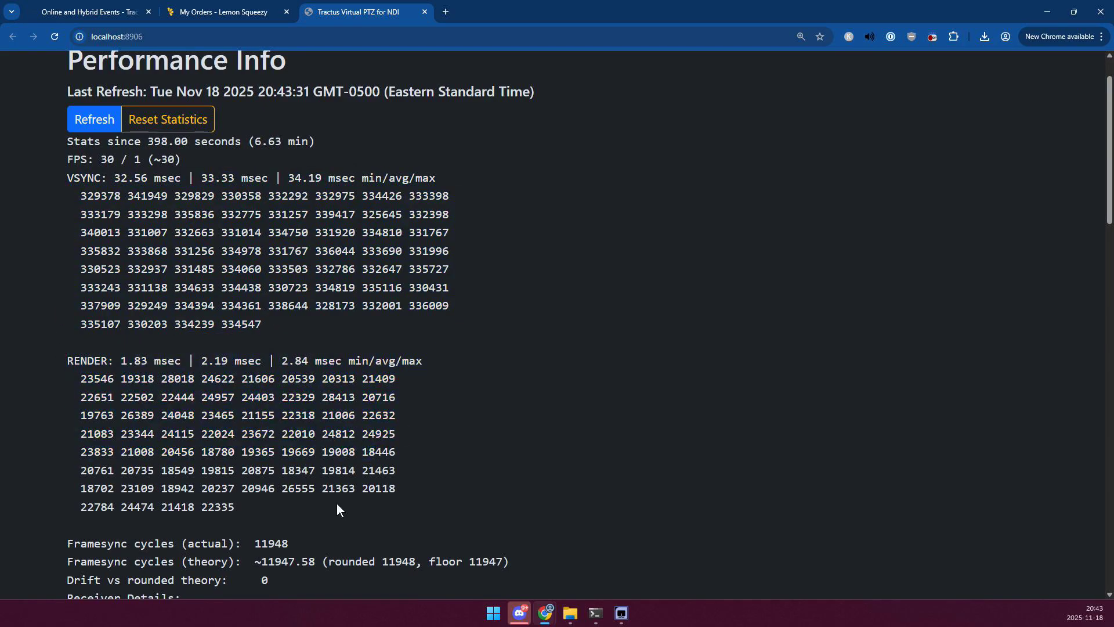
{"action": "left_click_drag", "start_coordinate": [49, 184], "coordinate": [273, 333]}
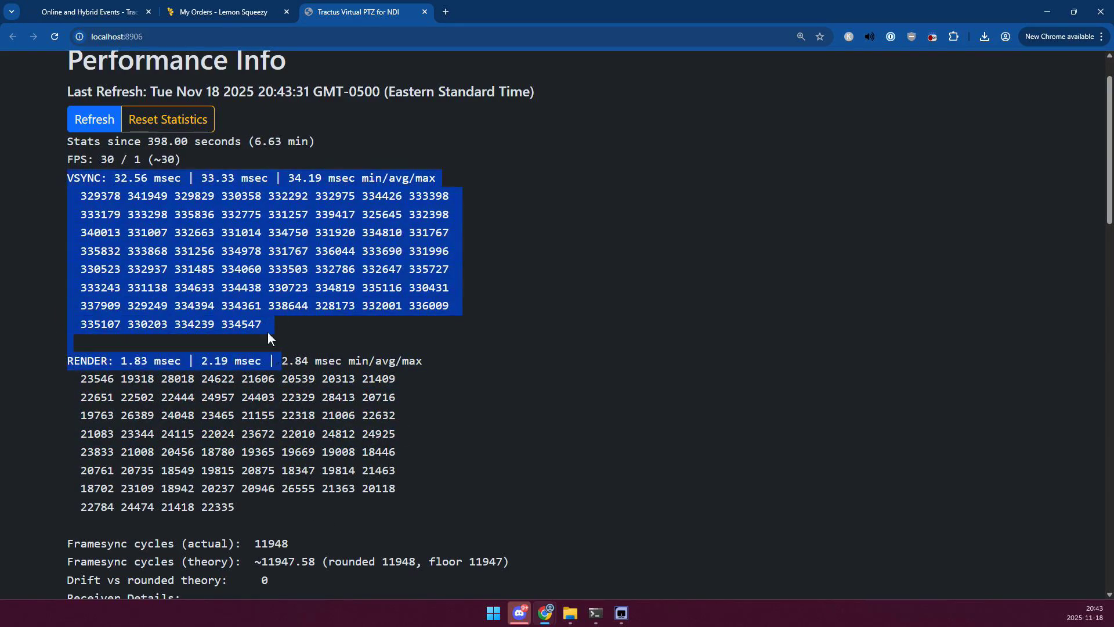
{"action": "left_click", "coordinate": [113, 155]}
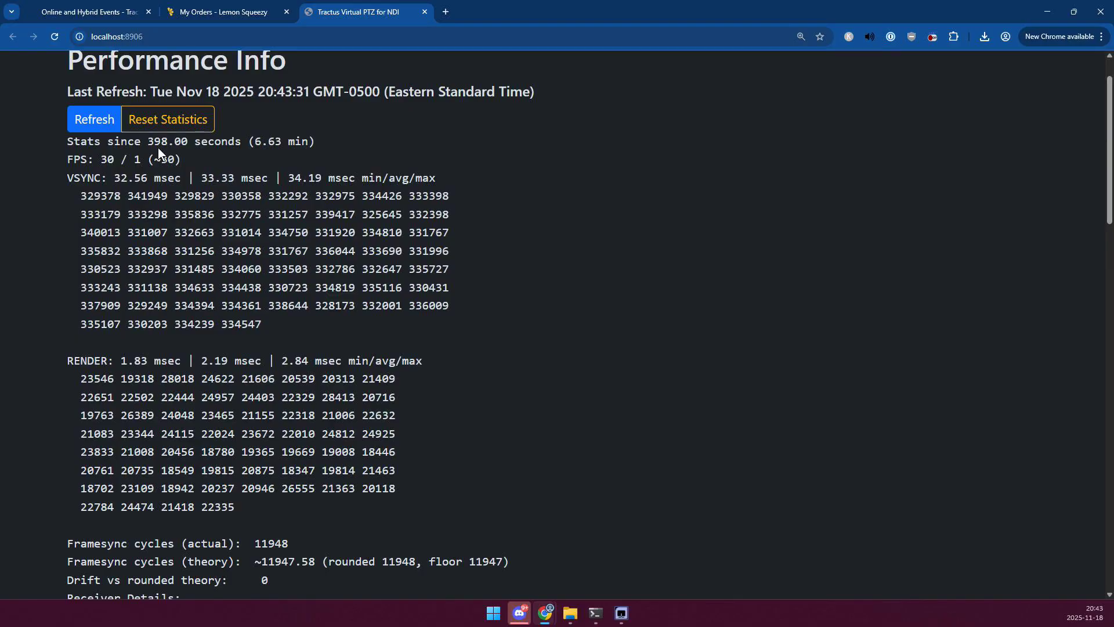
Examine the first output's frame rate and its minimum, average and maximum VSYNC timings on the Performance page
{"action": "left_click_drag", "start_coordinate": [100, 159], "coordinate": [179, 158]}
{"action": "left_click", "coordinate": [198, 159]}
{"action": "left_click_drag", "start_coordinate": [115, 185], "coordinate": [436, 189]}
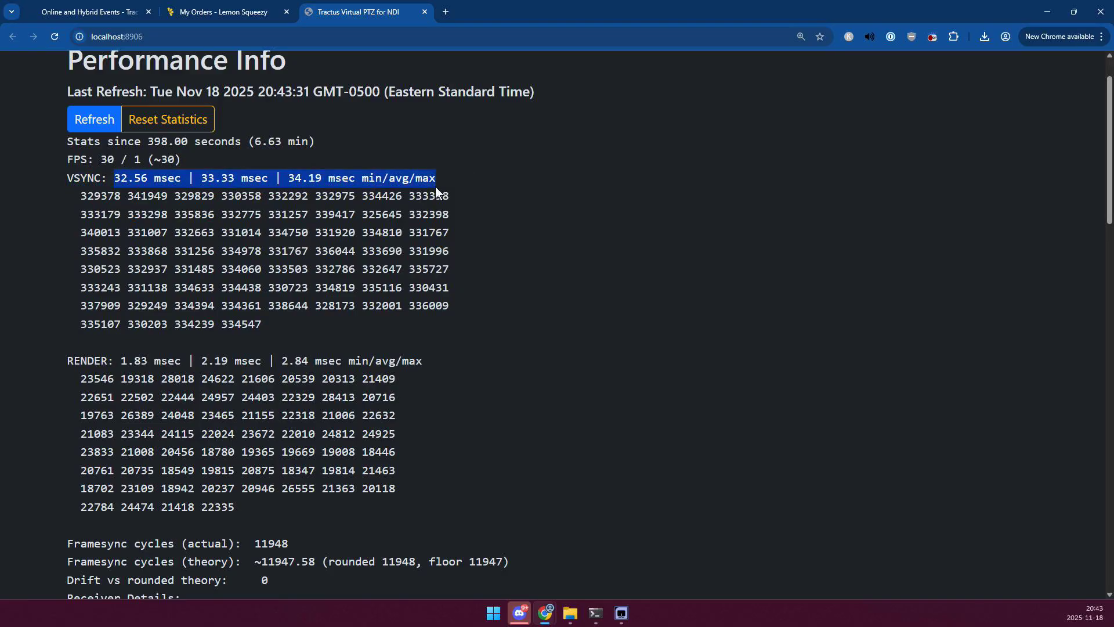
{"action": "left_click", "coordinate": [228, 199]}
{"action": "left_click_drag", "start_coordinate": [202, 180], "coordinate": [280, 184]}
{"action": "left_click", "coordinate": [209, 184]}
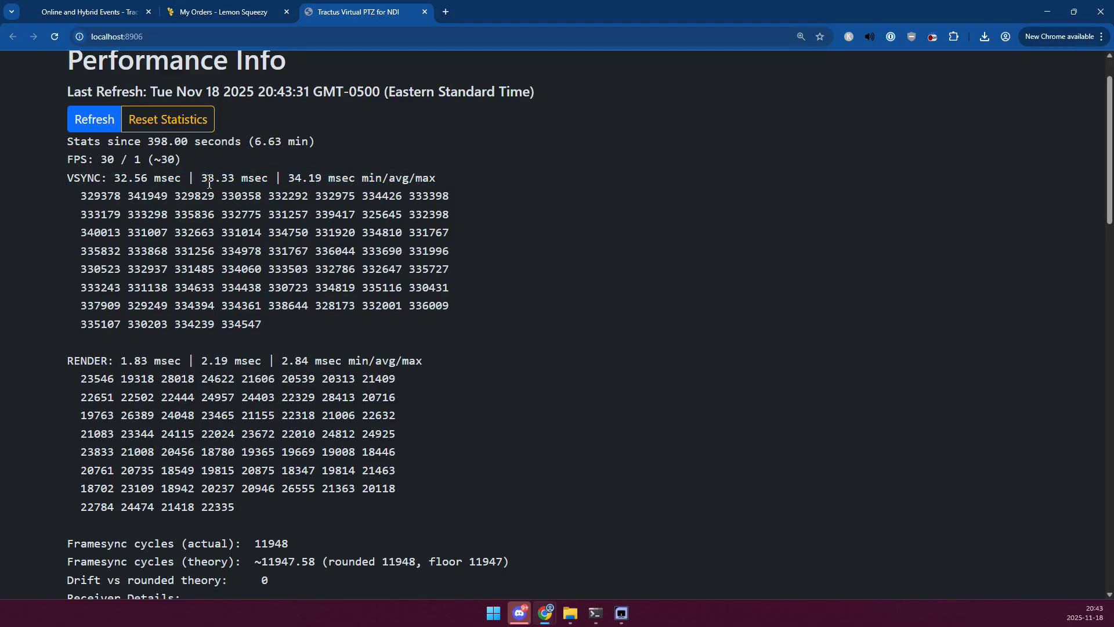
{"action": "left_click_drag", "start_coordinate": [207, 183], "coordinate": [261, 185]}
{"action": "left_click", "coordinate": [206, 190]}
Examine the first output's RENDER timings, focusing on the average, along with its framesync and receiver details
{"action": "left_click_drag", "start_coordinate": [63, 371], "coordinate": [274, 492]}
{"action": "left_click", "coordinate": [269, 499]}
{"action": "left_click_drag", "start_coordinate": [121, 360], "coordinate": [204, 360]}
{"action": "left_click", "coordinate": [228, 361]}
{"action": "double_click", "coordinate": [206, 366]}
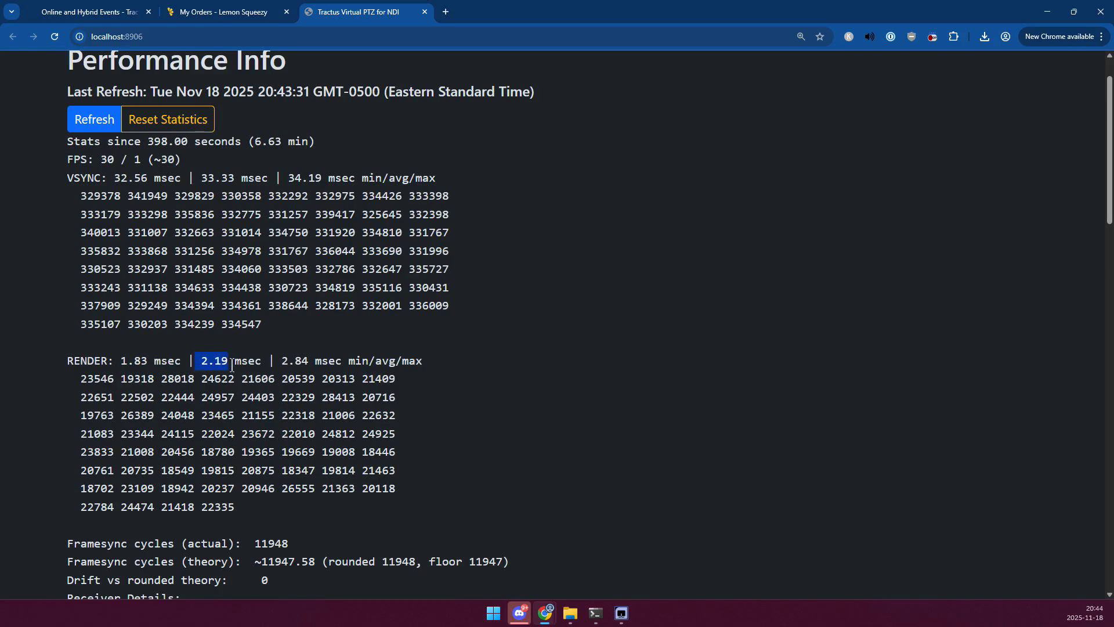
{"action": "left_click", "coordinate": [234, 366]}
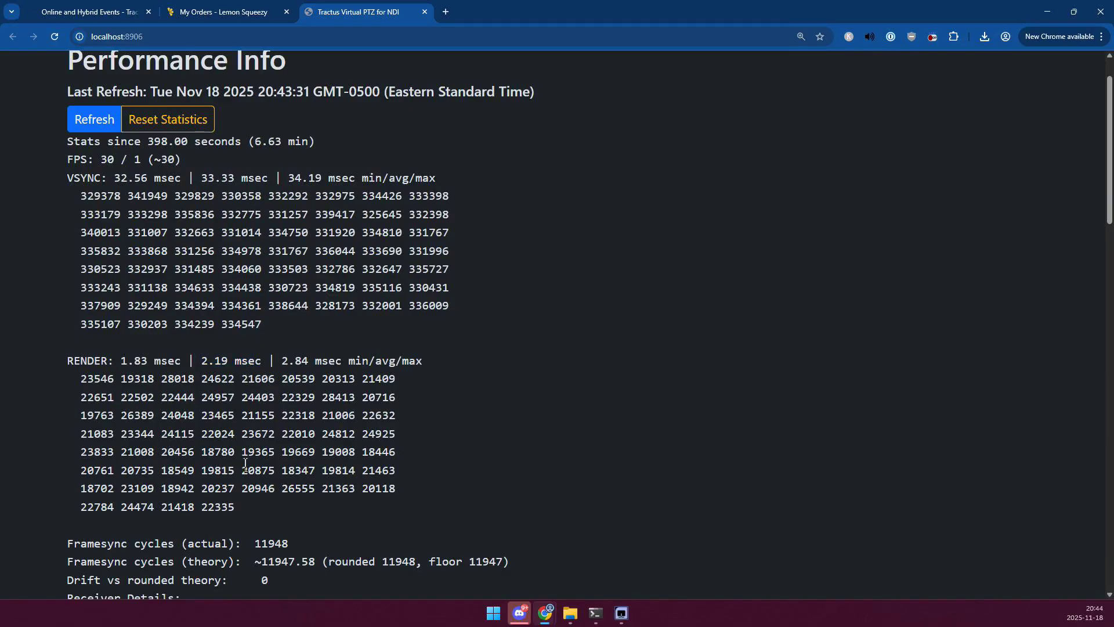
{"action": "scroll", "coordinate": [246, 447], "scroll_direction": "down", "scroll_amount": 1}
{"action": "scroll", "coordinate": [245, 452], "scroll_direction": "down", "scroll_amount": 2}
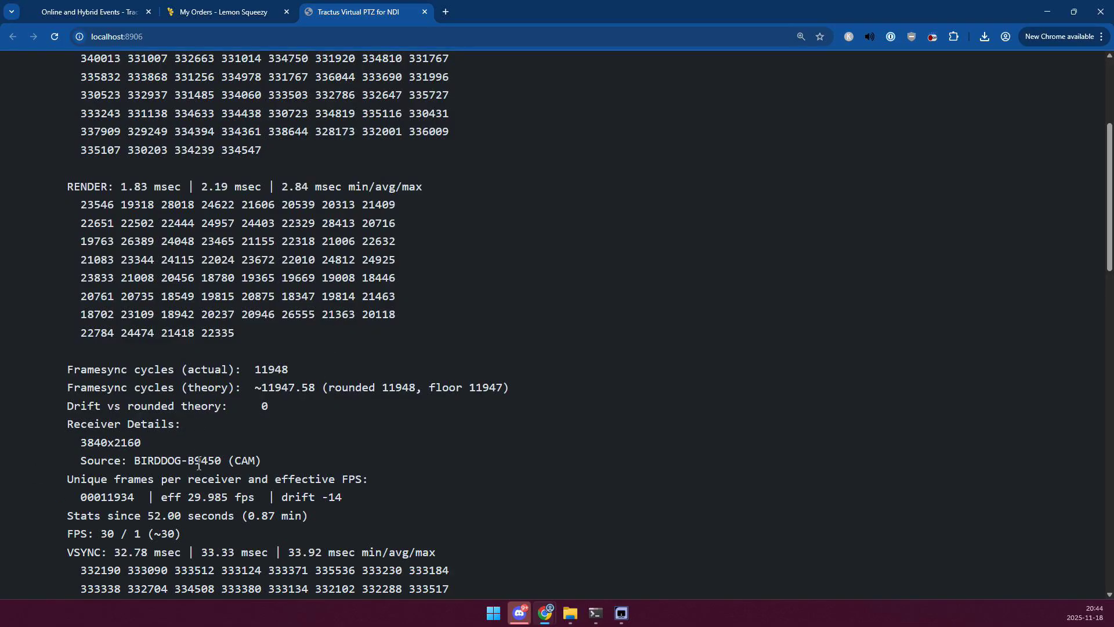
Reset the performance statistics and refresh them
{"action": "scroll", "coordinate": [240, 455], "scroll_direction": "up", "scroll_amount": 10}
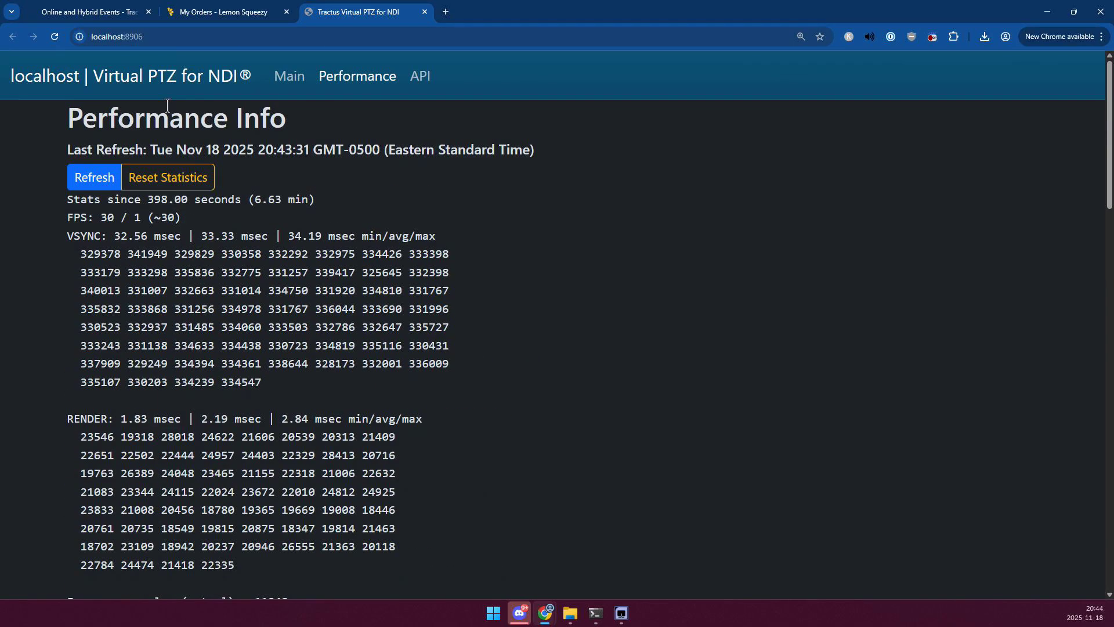
{"action": "left_click", "coordinate": [128, 176]}
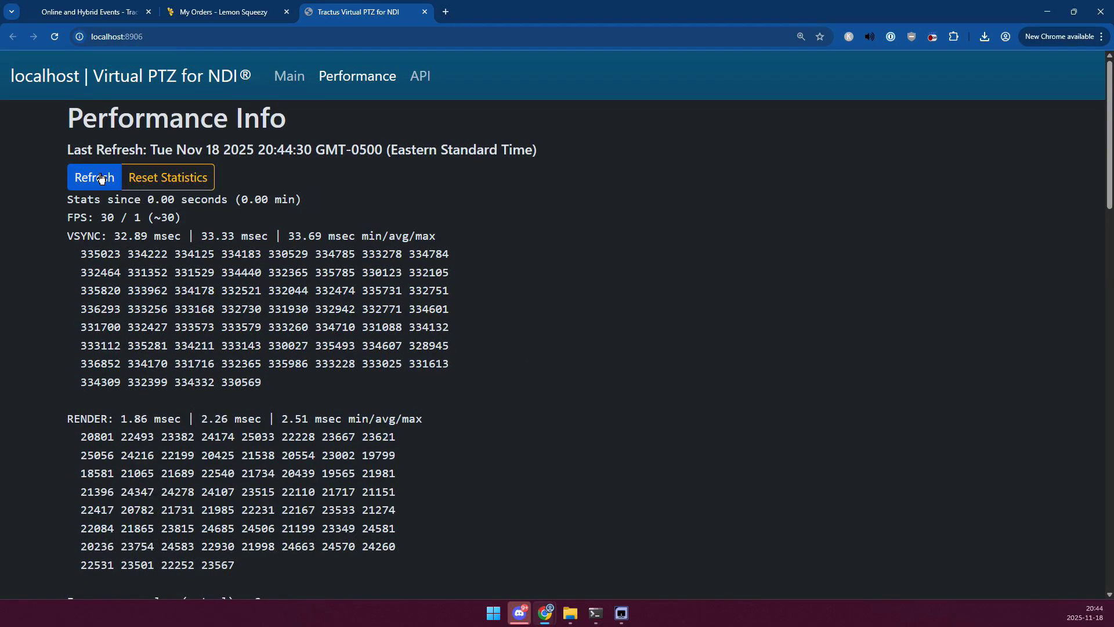
{"action": "left_click", "coordinate": [101, 177]}
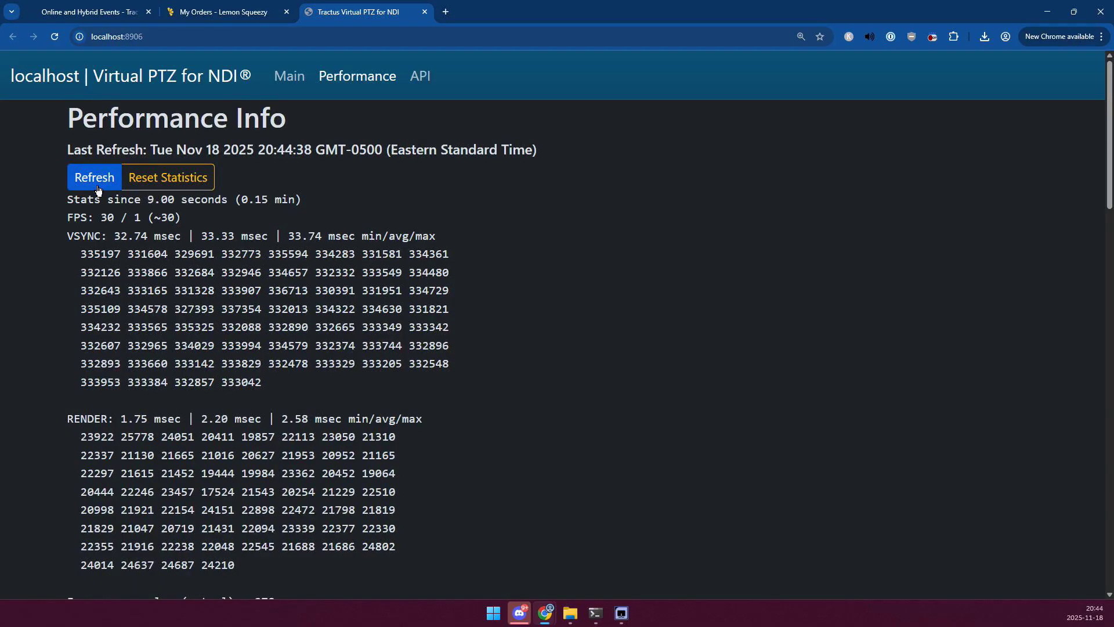
Compare the actual framesync cycles with the unique frames received from the BIRDDOG-B9450 (CAM) source
{"action": "scroll", "coordinate": [167, 301], "scroll_direction": "down", "scroll_amount": 1}
{"action": "scroll", "coordinate": [167, 301], "scroll_direction": "down", "scroll_amount": 5}
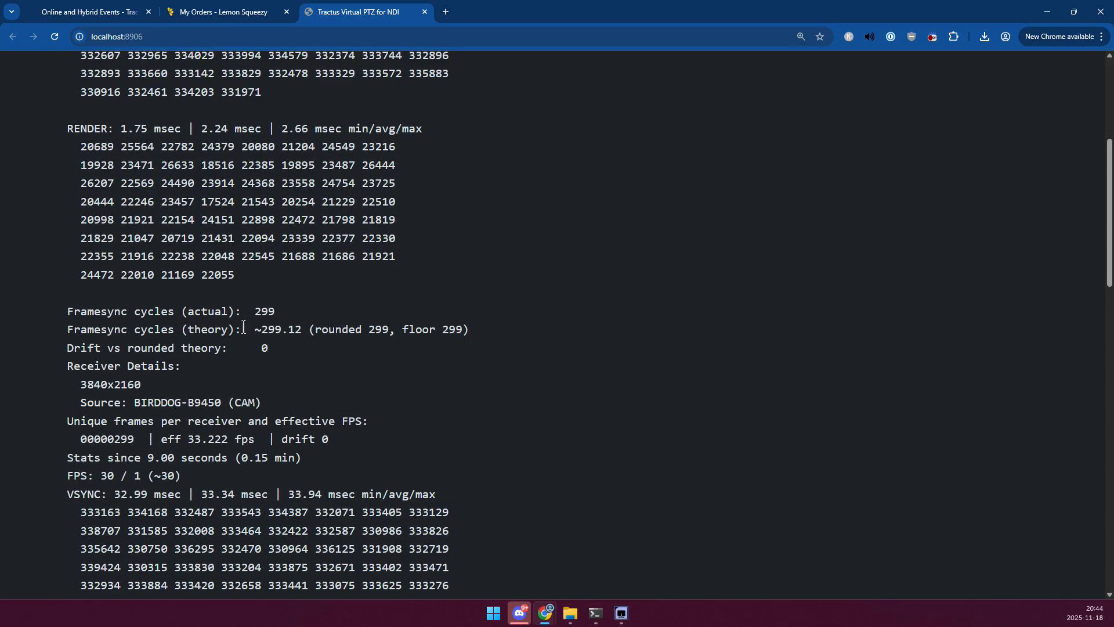
{"action": "left_click_drag", "start_coordinate": [276, 312], "coordinate": [29, 314]}
{"action": "double_click", "coordinate": [123, 439]}
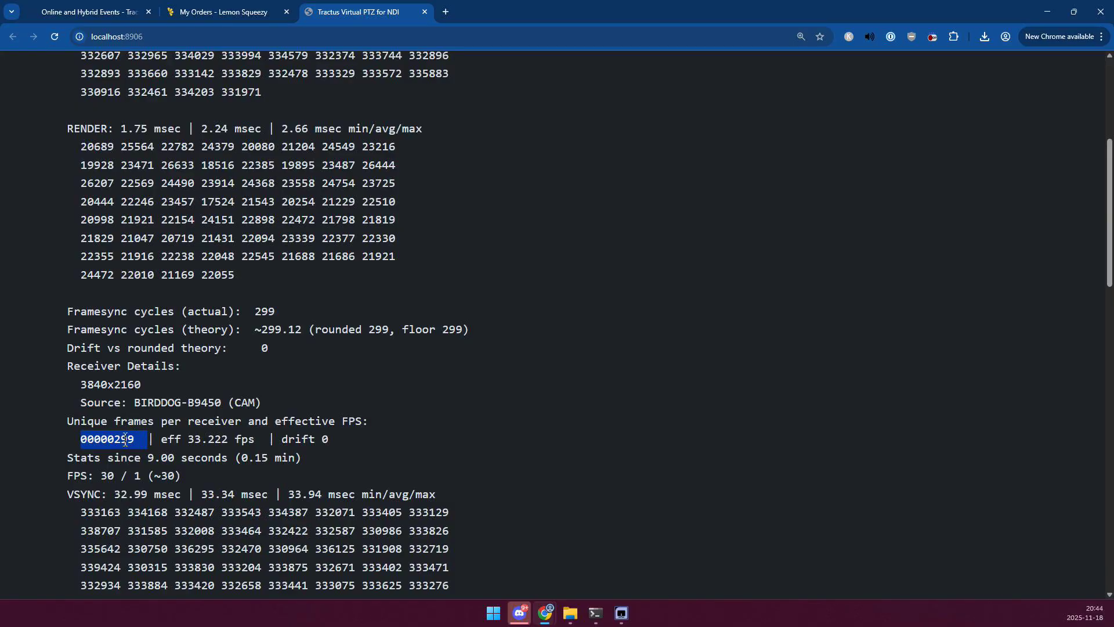
{"action": "left_click", "coordinate": [264, 440]}
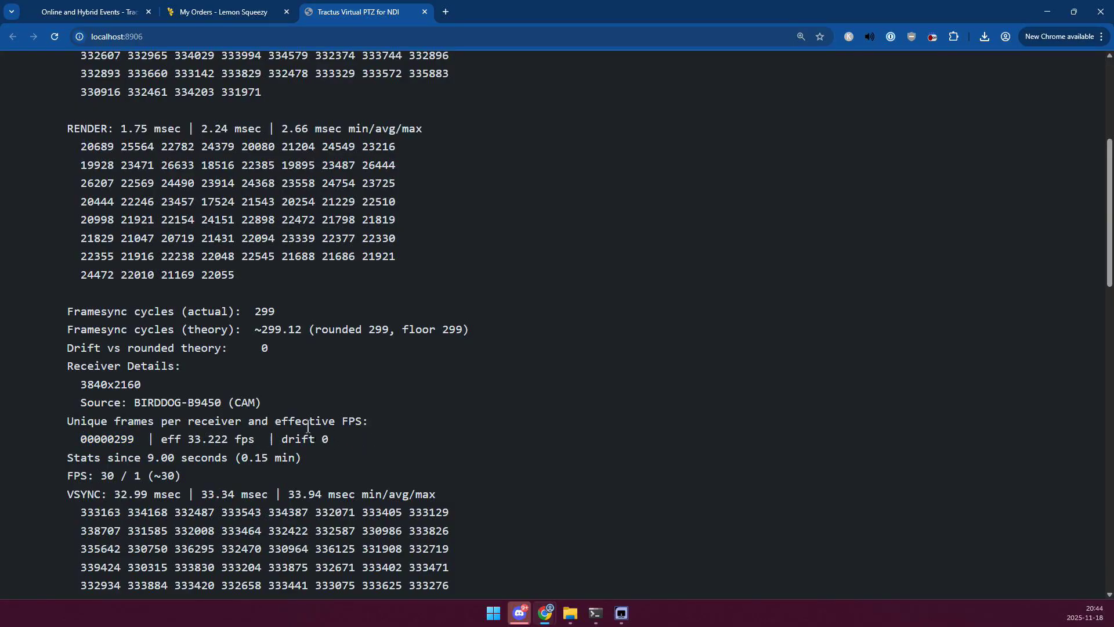
Refresh the statistics again and check the BIRDDOG-B9450 (CAM) receiver's effective frame rate and drift
{"action": "scroll", "coordinate": [208, 239], "scroll_direction": "up", "scroll_amount": 5}
{"action": "left_click", "coordinate": [95, 184]}
{"action": "scroll", "coordinate": [157, 328], "scroll_direction": "down", "scroll_amount": 6}
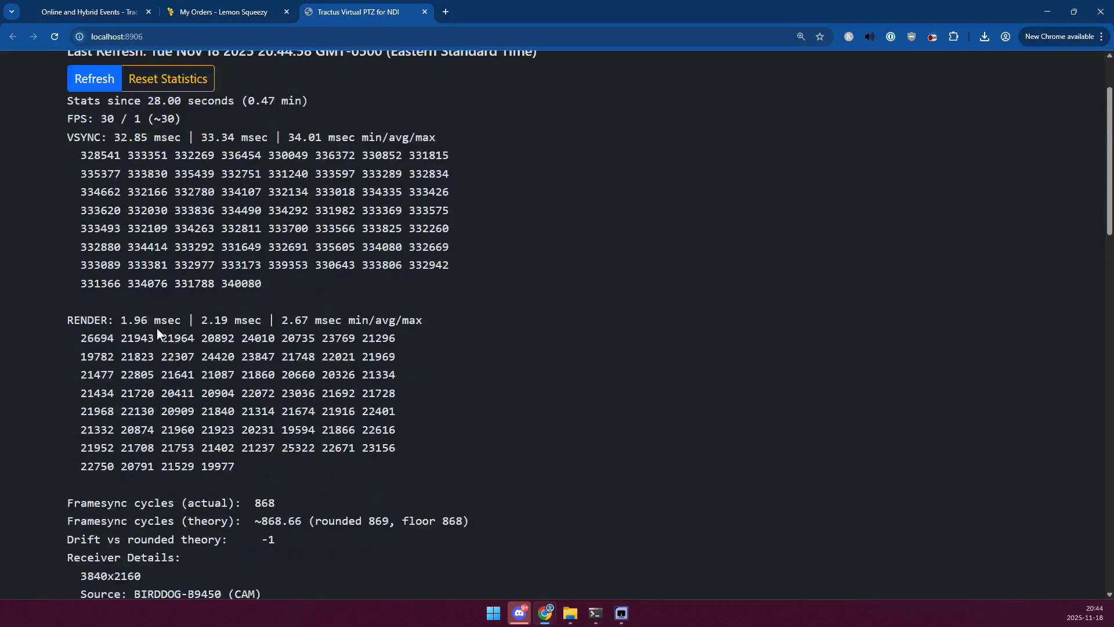
{"action": "left_click_drag", "start_coordinate": [337, 385], "coordinate": [145, 384]}
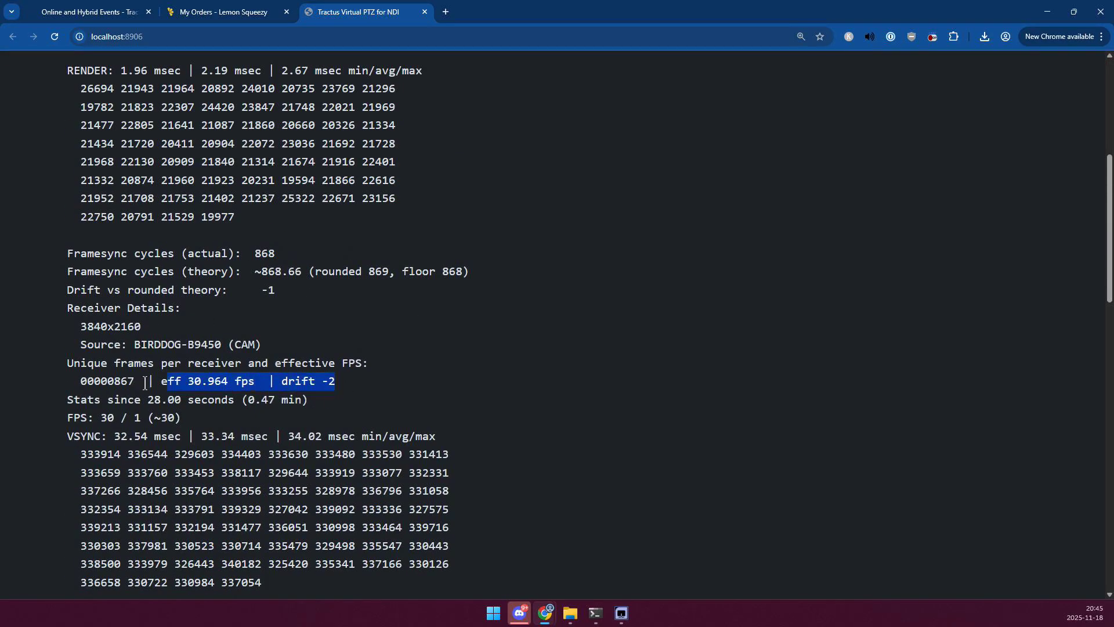
{"action": "left_click", "coordinate": [357, 388]}
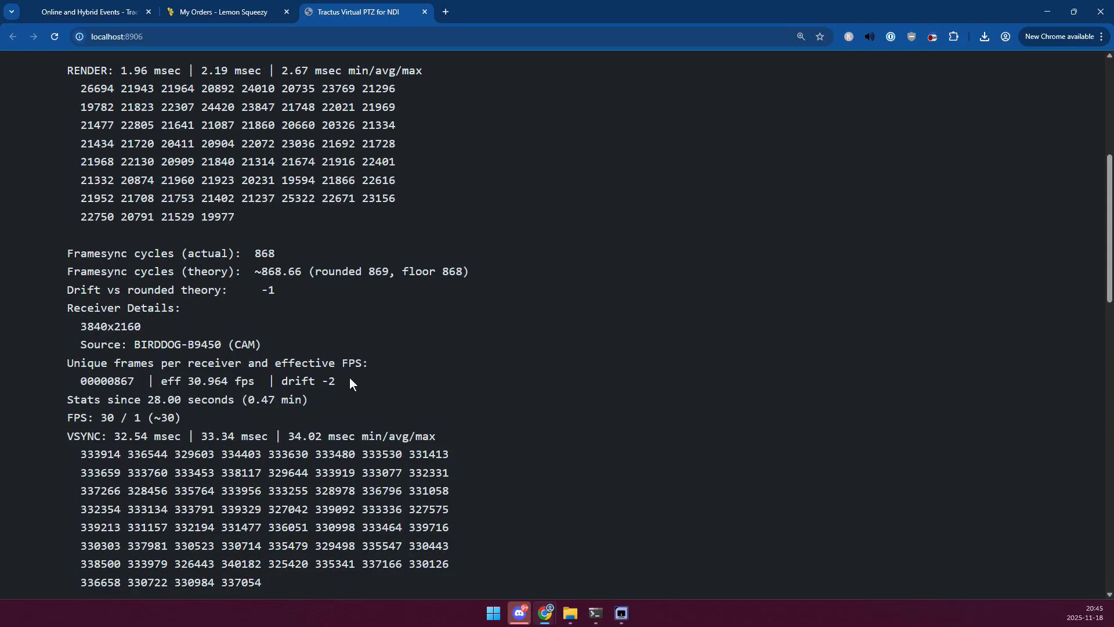
Examine the VSYNC and RENDER timings of the output fed by PPT2 (Intel Graphics 1)
{"action": "scroll", "coordinate": [382, 415], "scroll_direction": "down", "scroll_amount": 3}
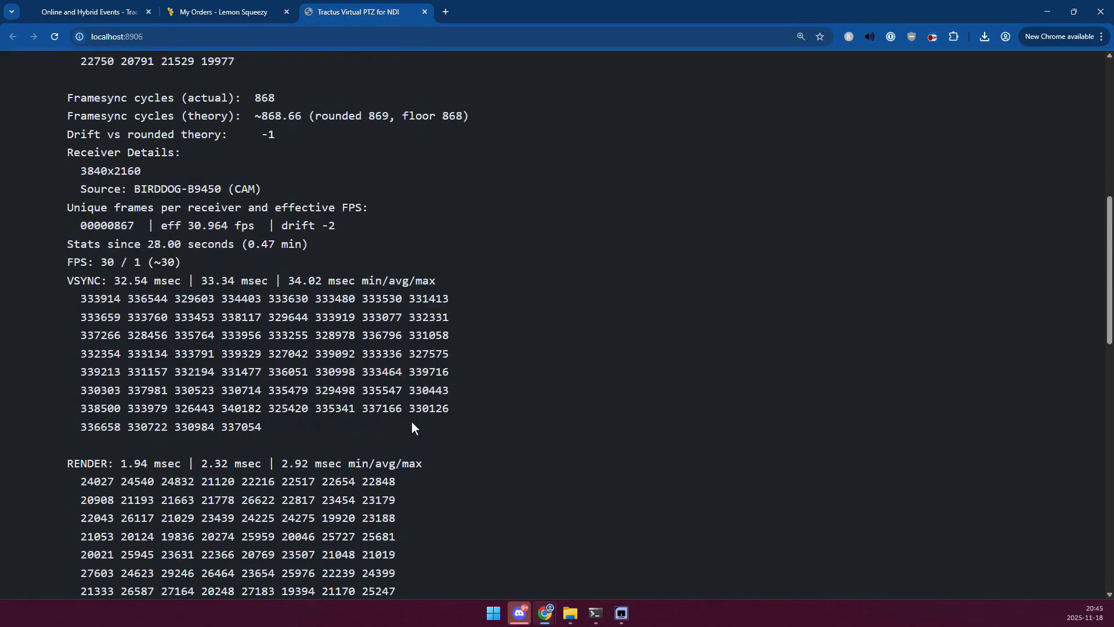
{"action": "scroll", "coordinate": [412, 428], "scroll_direction": "down", "scroll_amount": 3}
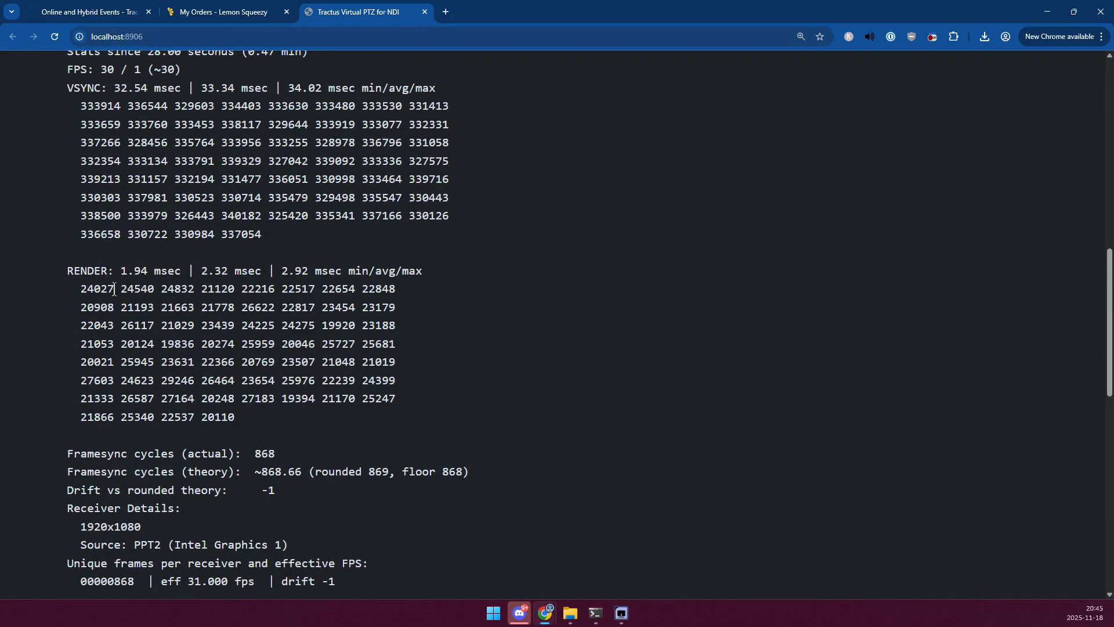
{"action": "left_click", "coordinate": [190, 270]}
{"action": "left_click_drag", "start_coordinate": [189, 271], "coordinate": [356, 271]}
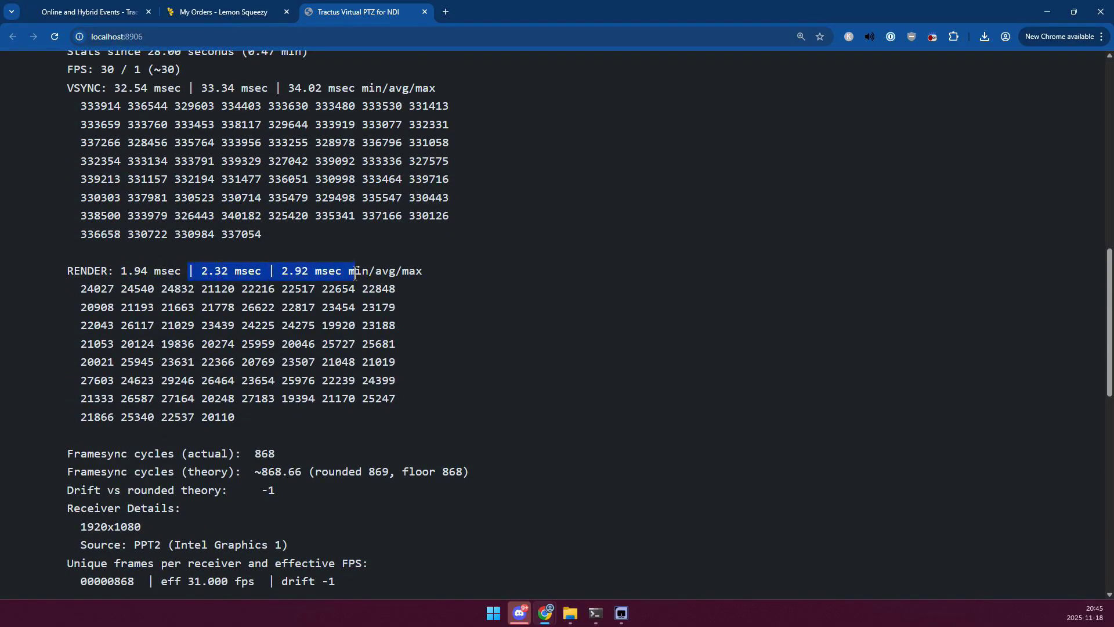
{"action": "left_click", "coordinate": [357, 382]}
Review the Debug Event Log of the last 20 events and return to the Main page
{"action": "scroll", "coordinate": [357, 430], "scroll_direction": "down", "scroll_amount": 3}
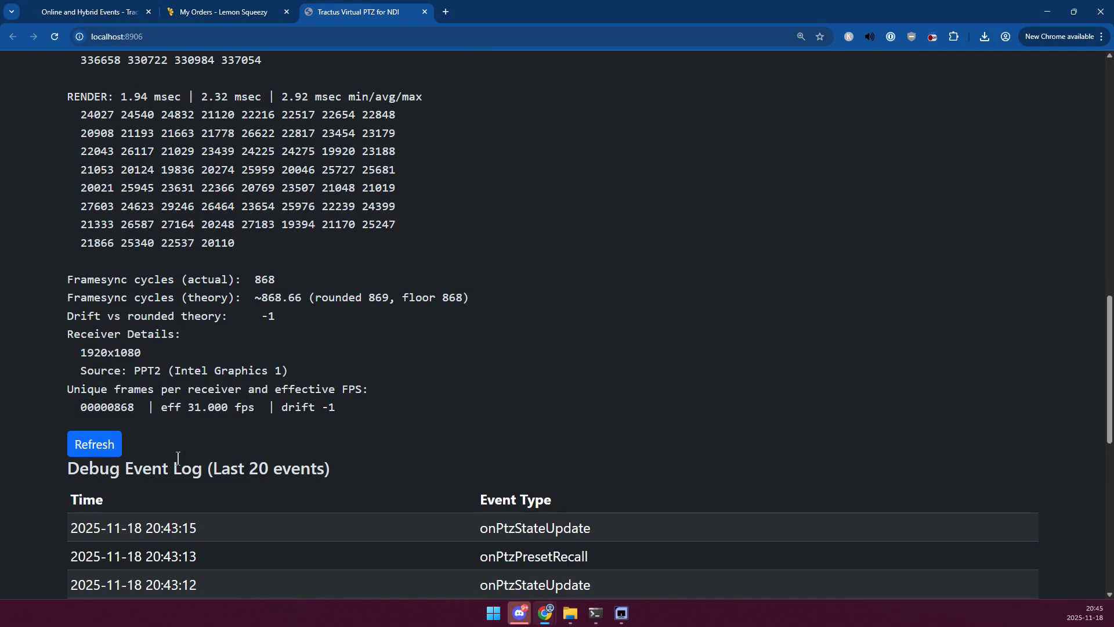
{"action": "scroll", "coordinate": [286, 416], "scroll_direction": "down", "scroll_amount": 4}
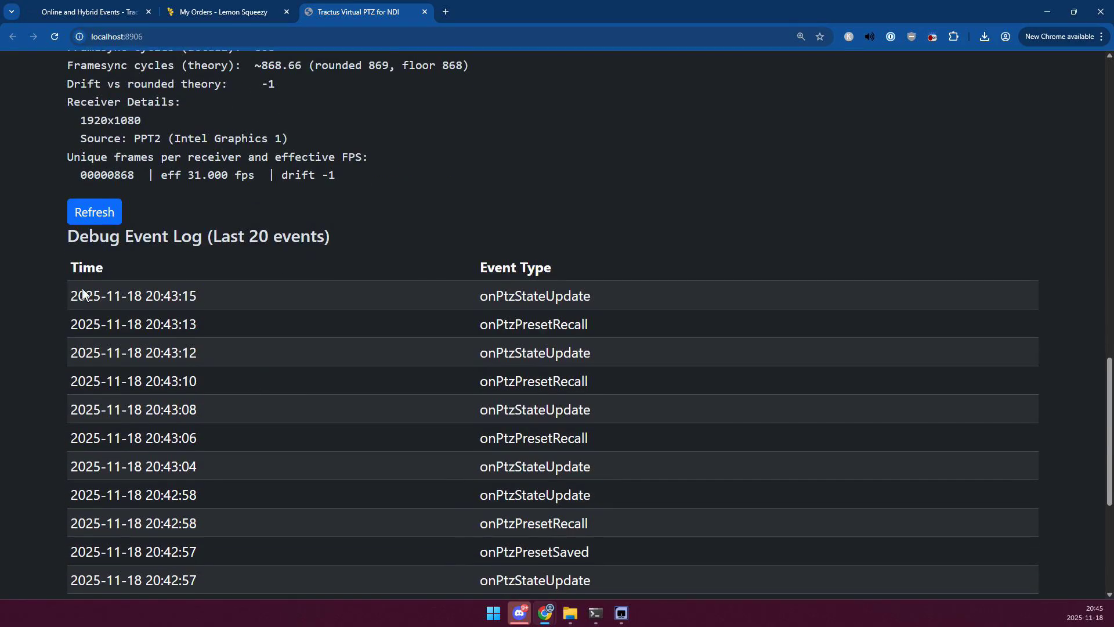
{"action": "scroll", "coordinate": [162, 458], "scroll_direction": "down", "scroll_amount": 6}
{"action": "scroll", "coordinate": [465, 383], "scroll_direction": "up", "scroll_amount": 5}
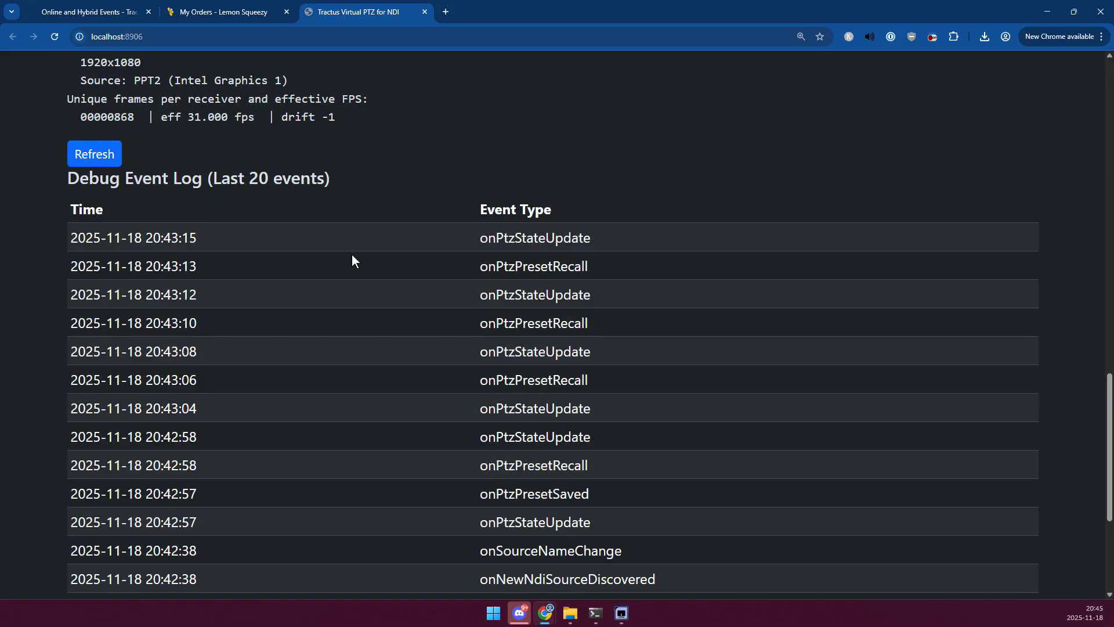
{"action": "scroll", "coordinate": [352, 261], "scroll_direction": "up", "scroll_amount": 15}
{"action": "left_click", "coordinate": [286, 84]}
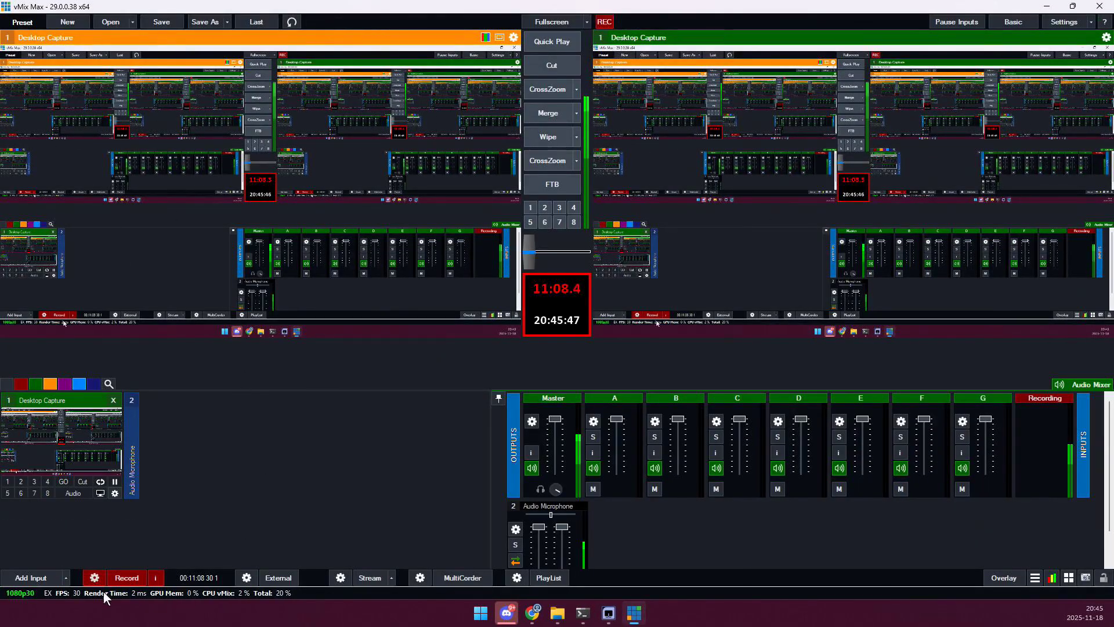
In vMix, add the VirtualPTZ-Screen NDI source as an input and load it into the preview
{"action": "left_click", "coordinate": [41, 572]}
{"action": "left_click", "coordinate": [300, 183]}
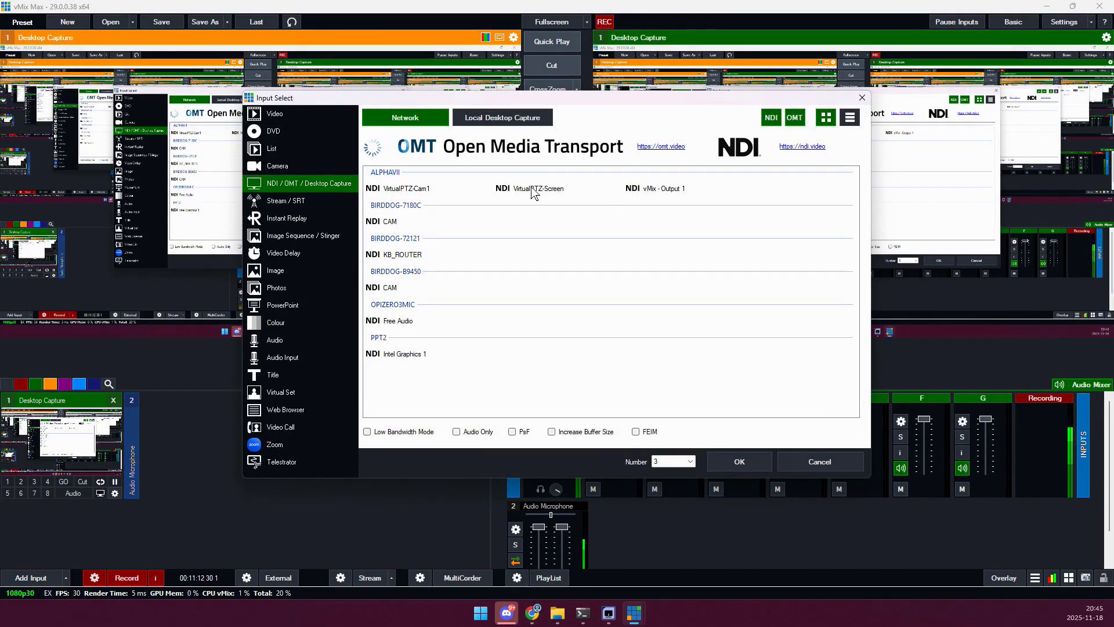
{"action": "left_click", "coordinate": [525, 189]}
{"action": "left_click", "coordinate": [750, 465]}
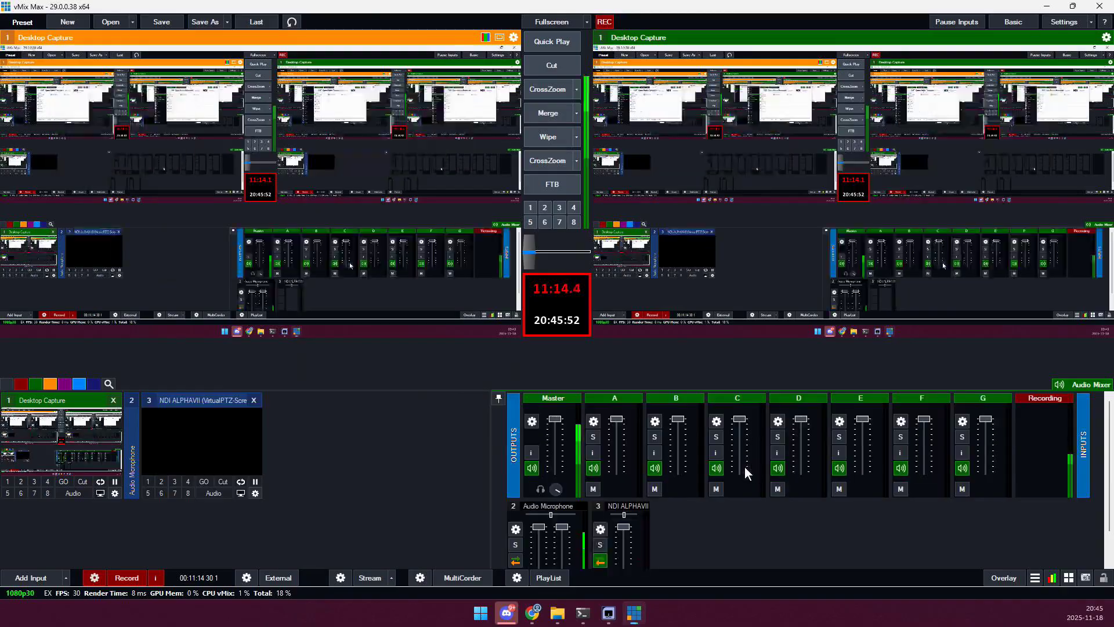
{"action": "left_click", "coordinate": [219, 435]}
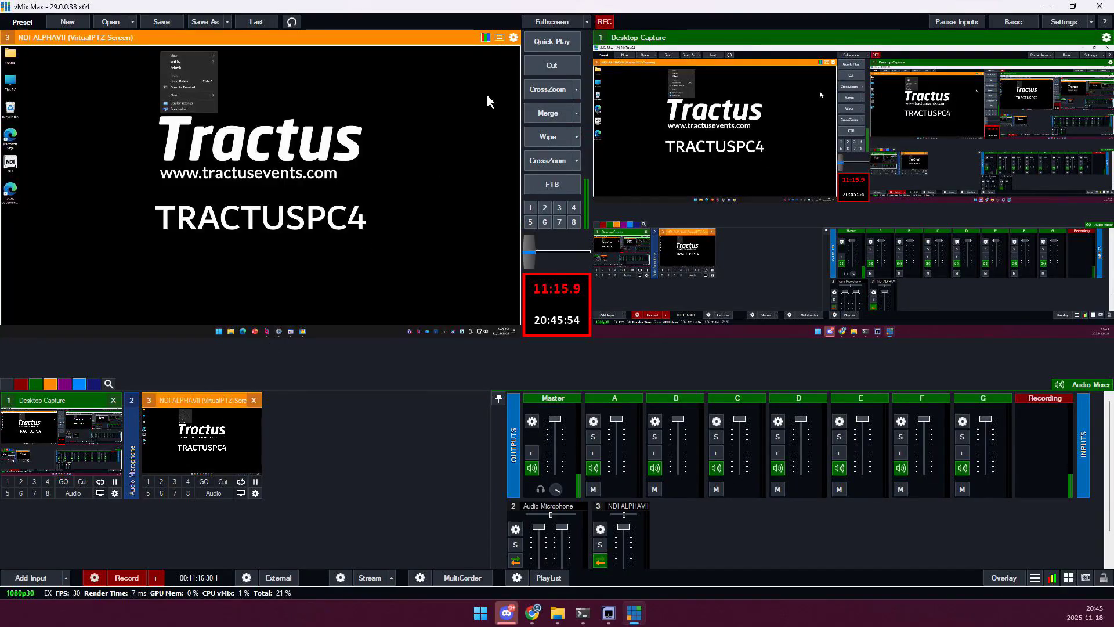
{"action": "left_click", "coordinate": [562, 71]}
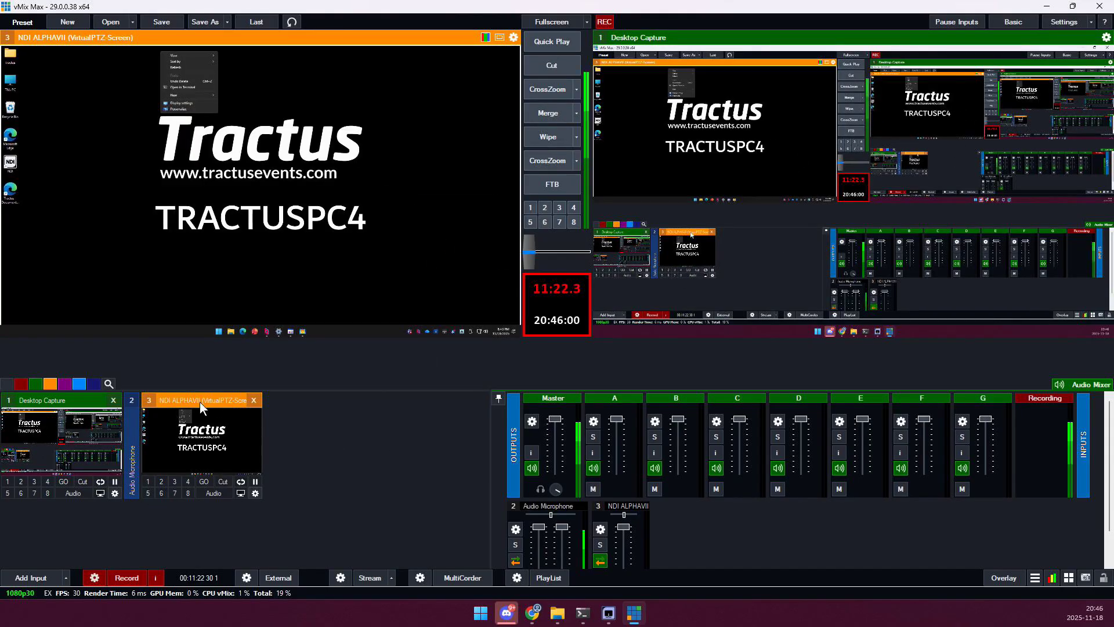
Add the VirtualPTZ-Cam1 NDI source as an input, preview it, and show it on overlay channel 1
{"action": "left_click", "coordinate": [23, 578]}
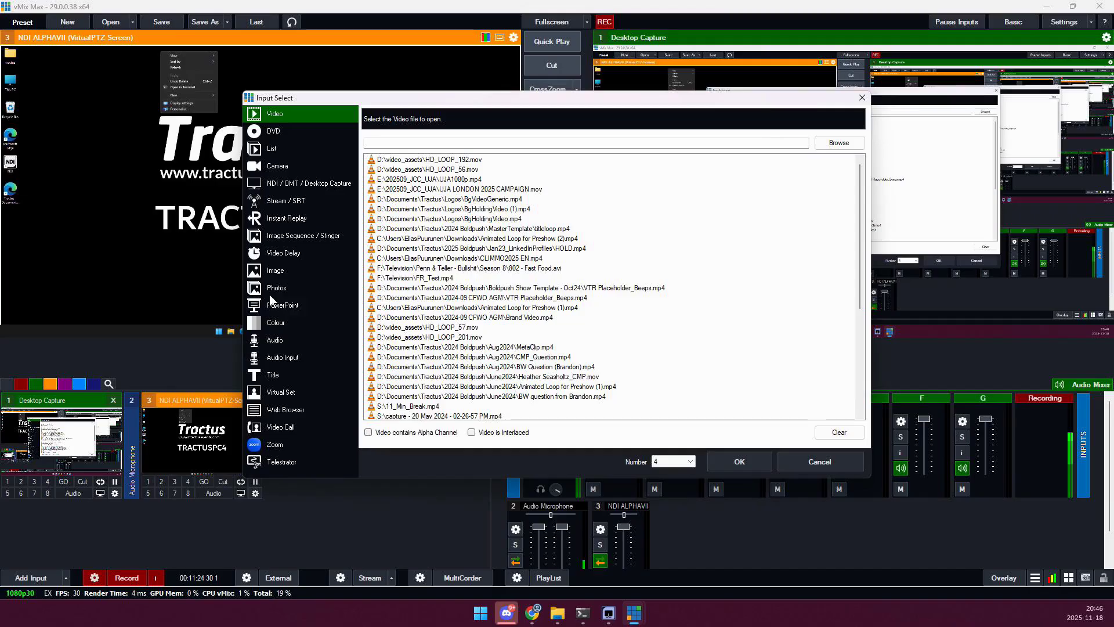
{"action": "left_click", "coordinate": [310, 185]}
{"action": "left_click", "coordinate": [399, 189]}
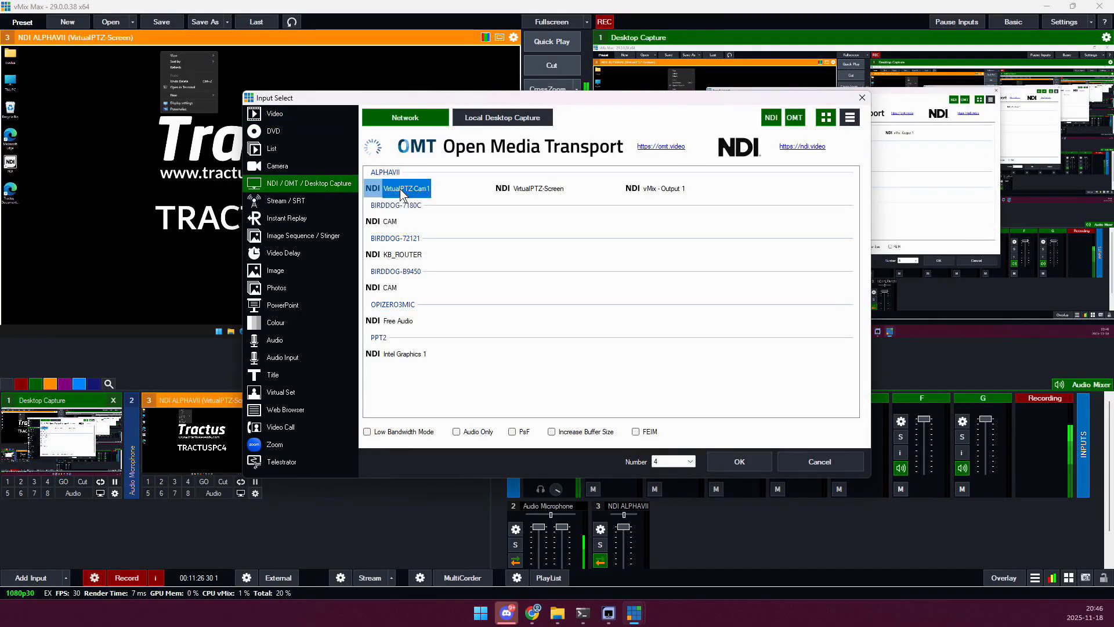
{"action": "left_click", "coordinate": [715, 462]}
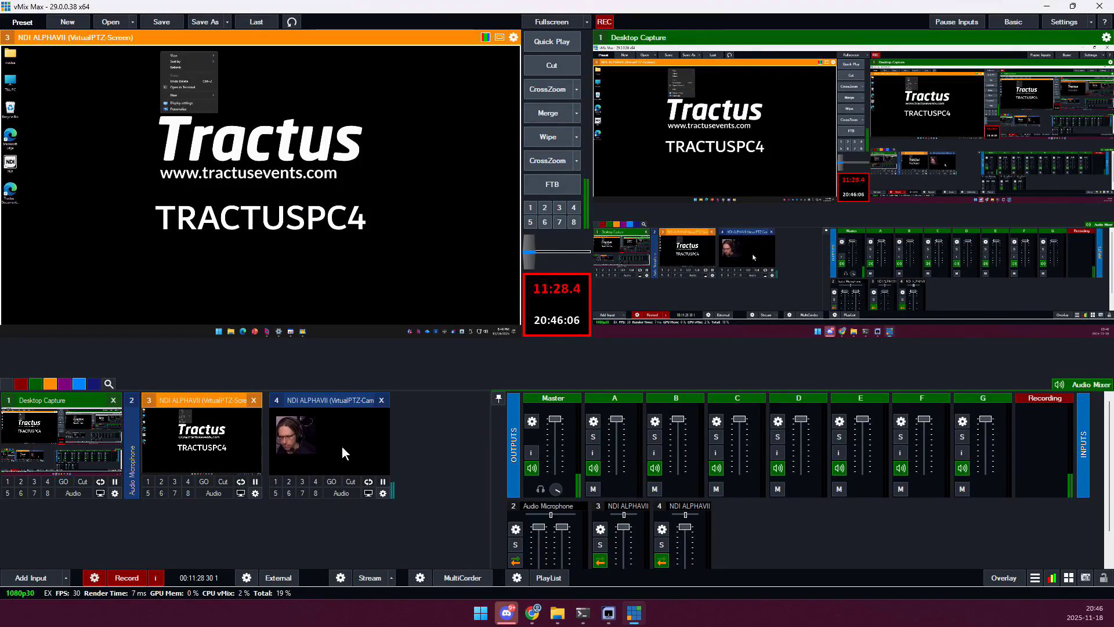
{"action": "left_click", "coordinate": [342, 446]}
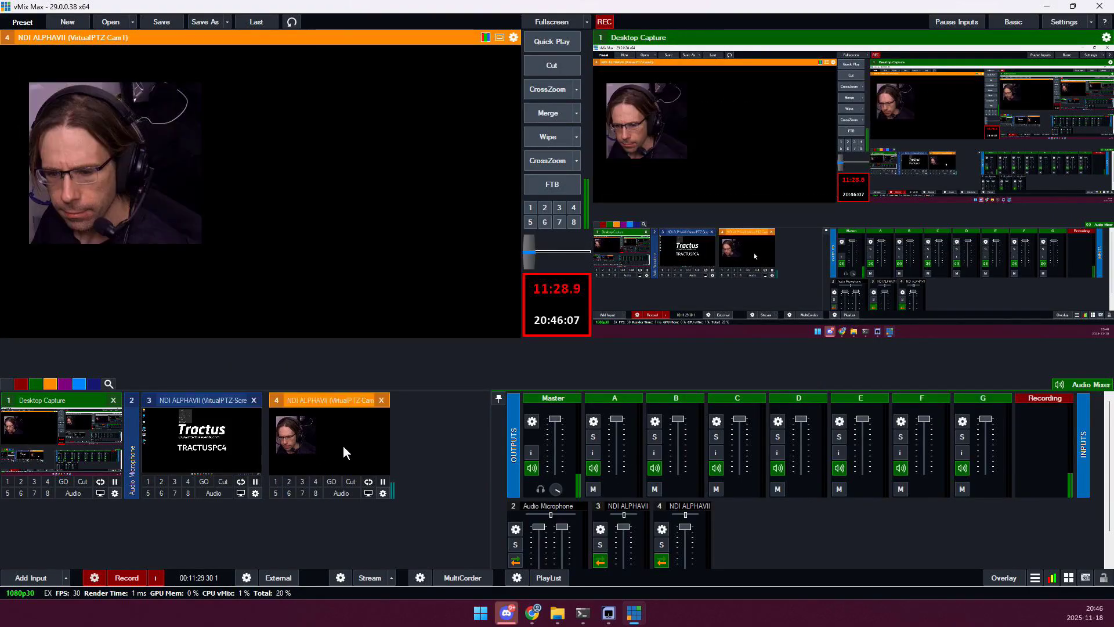
{"action": "left_click", "coordinate": [274, 481]}
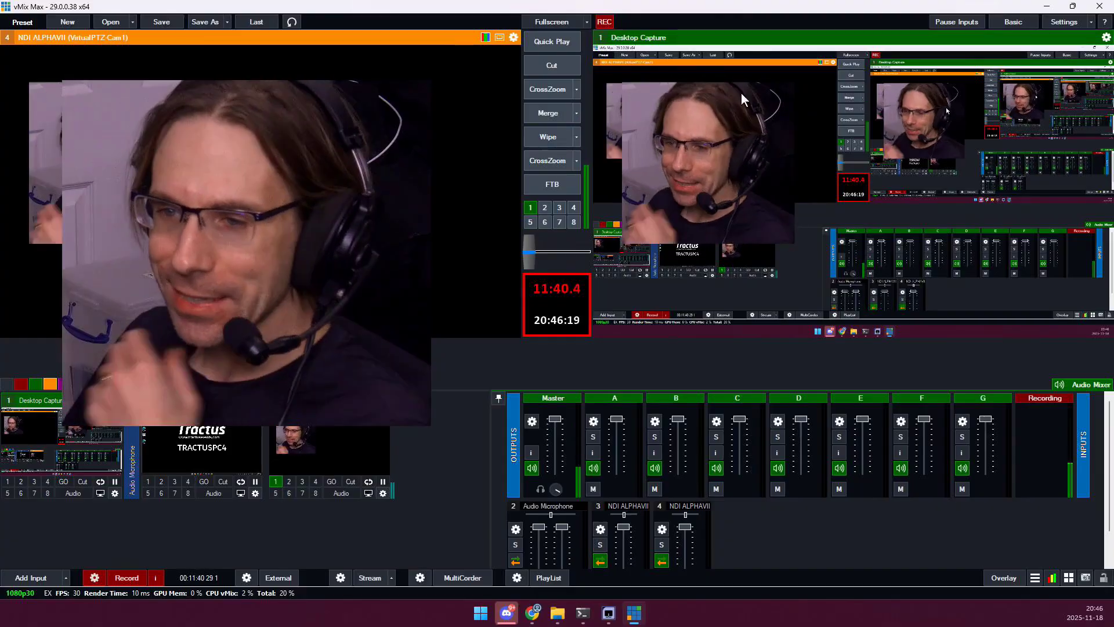
Switch to NDI Studio Monitor, move its window over the vMix preview, and display the VirtualPTZ-Cam1 source
{"action": "left_click", "coordinate": [608, 613]}
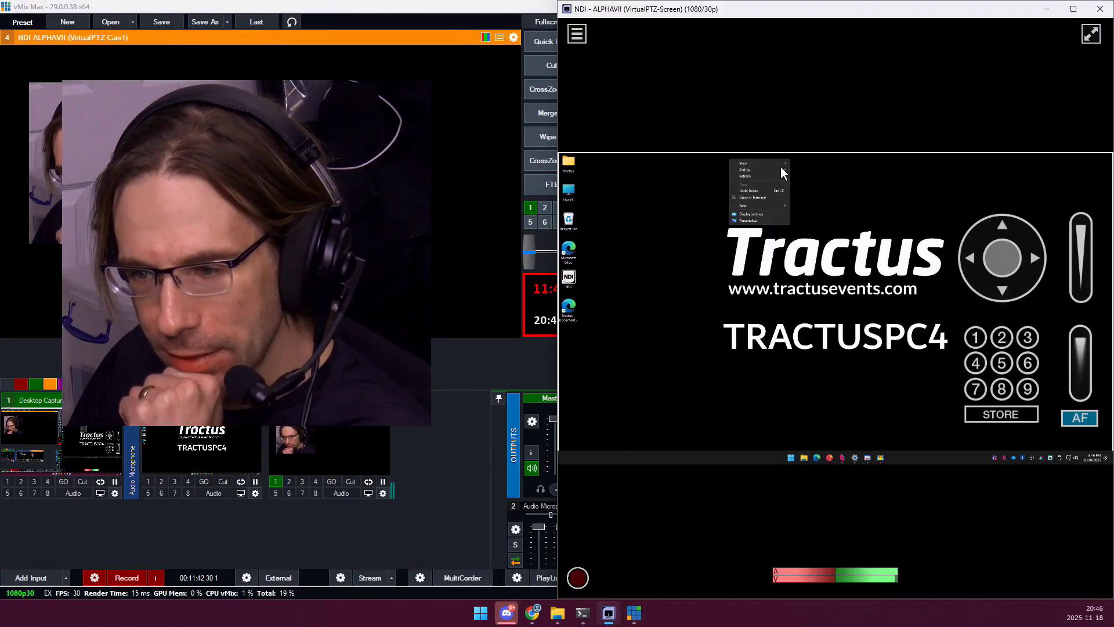
{"action": "left_click_drag", "start_coordinate": [744, 13], "coordinate": [244, 118]}
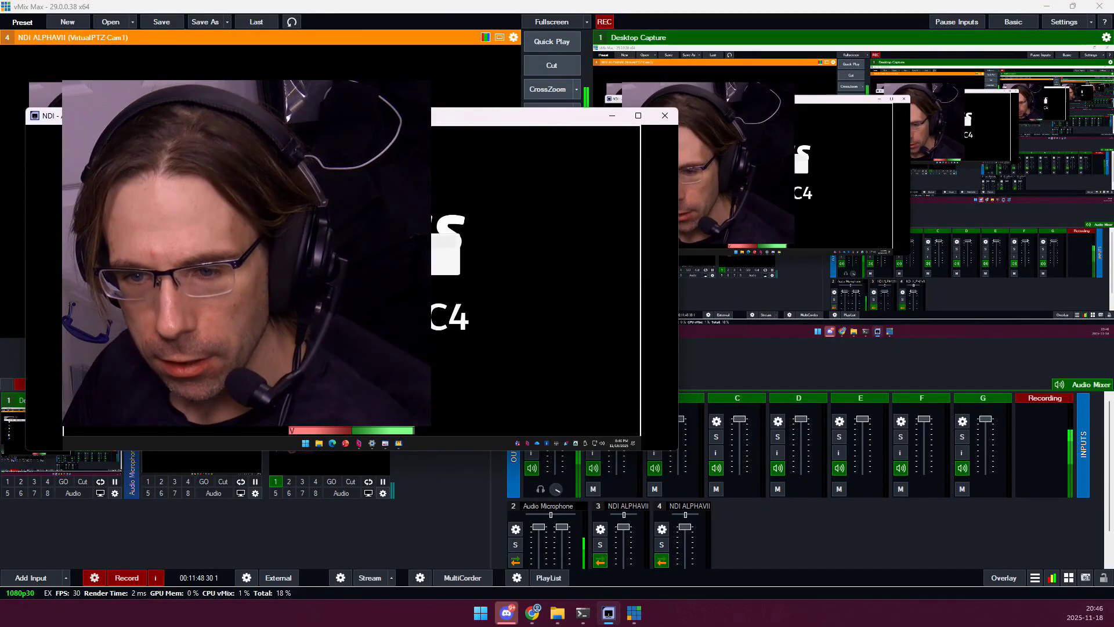
{"action": "mouse_move", "coordinate": [474, 245]}
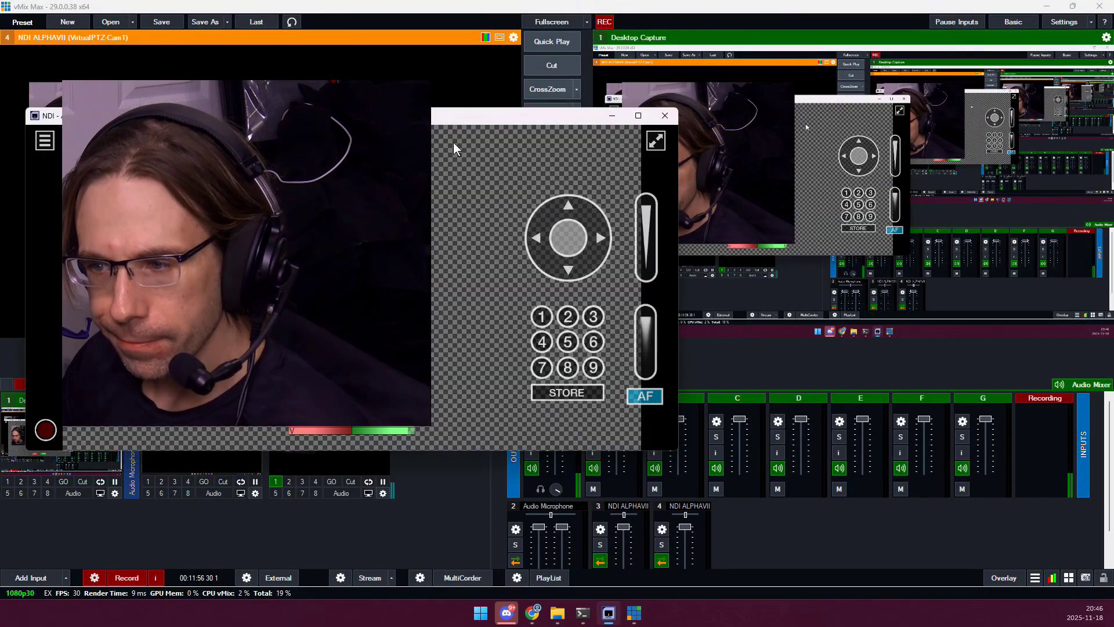
Narrow and reposition the Studio Monitor window, try Cam1's zoom control, and return to vMix
{"action": "left_click_drag", "start_coordinate": [421, 73], "coordinate": [418, 69]}
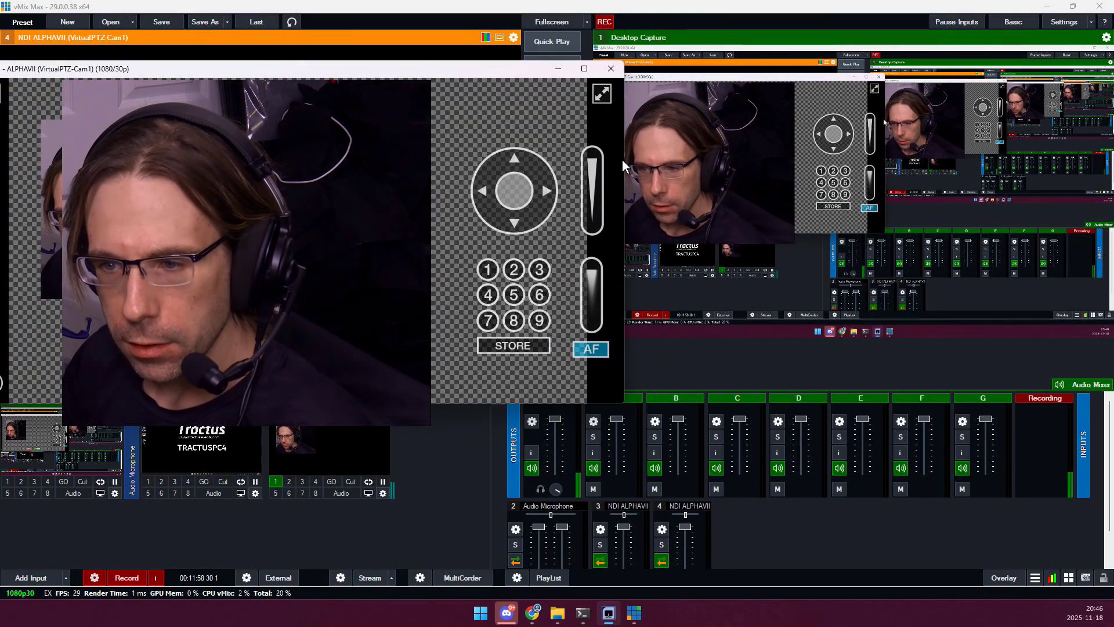
{"action": "left_click_drag", "start_coordinate": [623, 160], "coordinate": [401, 160]}
{"action": "left_click_drag", "start_coordinate": [232, 69], "coordinate": [315, 73]}
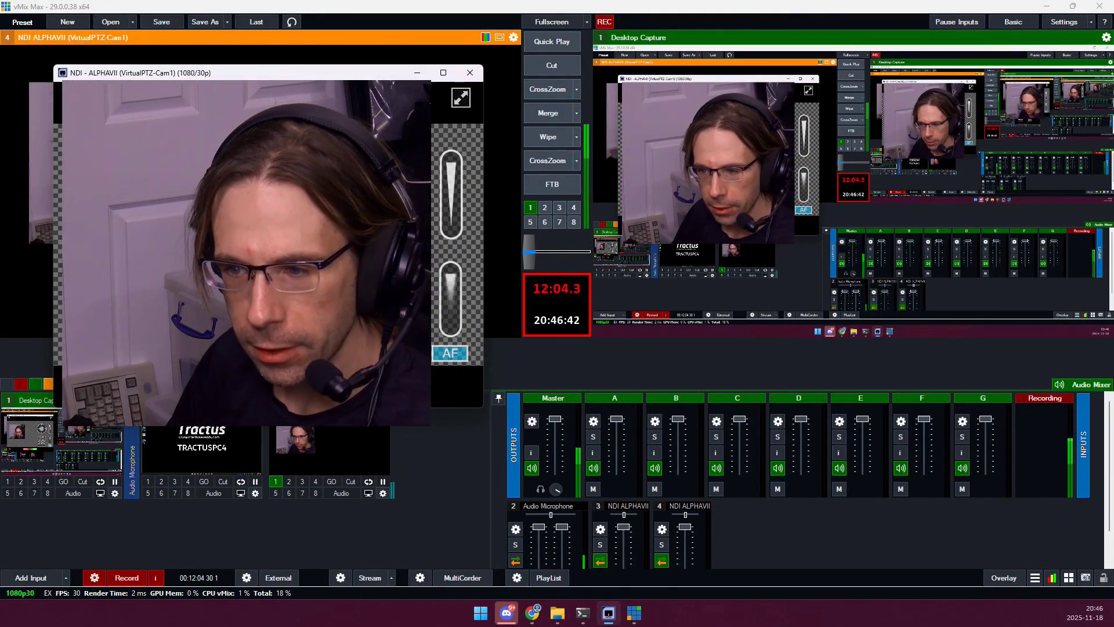
{"action": "mouse_move", "coordinate": [452, 199]}
{"action": "left_mouse_down"}
{"action": "mouse_move", "coordinate": [451, 216]}
{"action": "mouse_move", "coordinate": [443, 75]}
{"action": "left_mouse_up"}
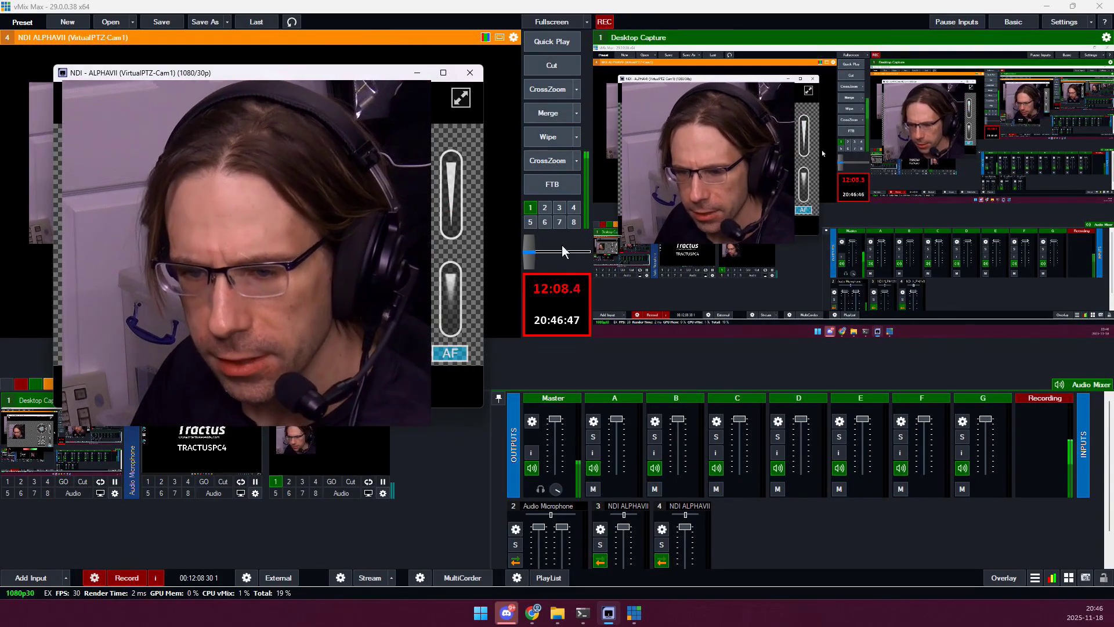
{"action": "left_click", "coordinate": [518, 360]}
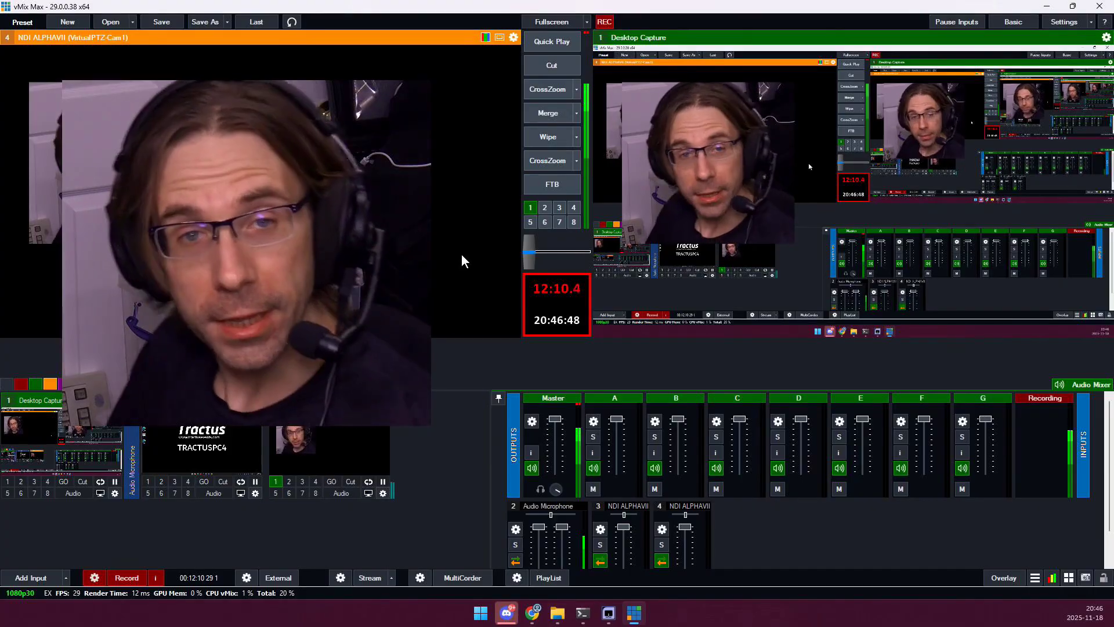